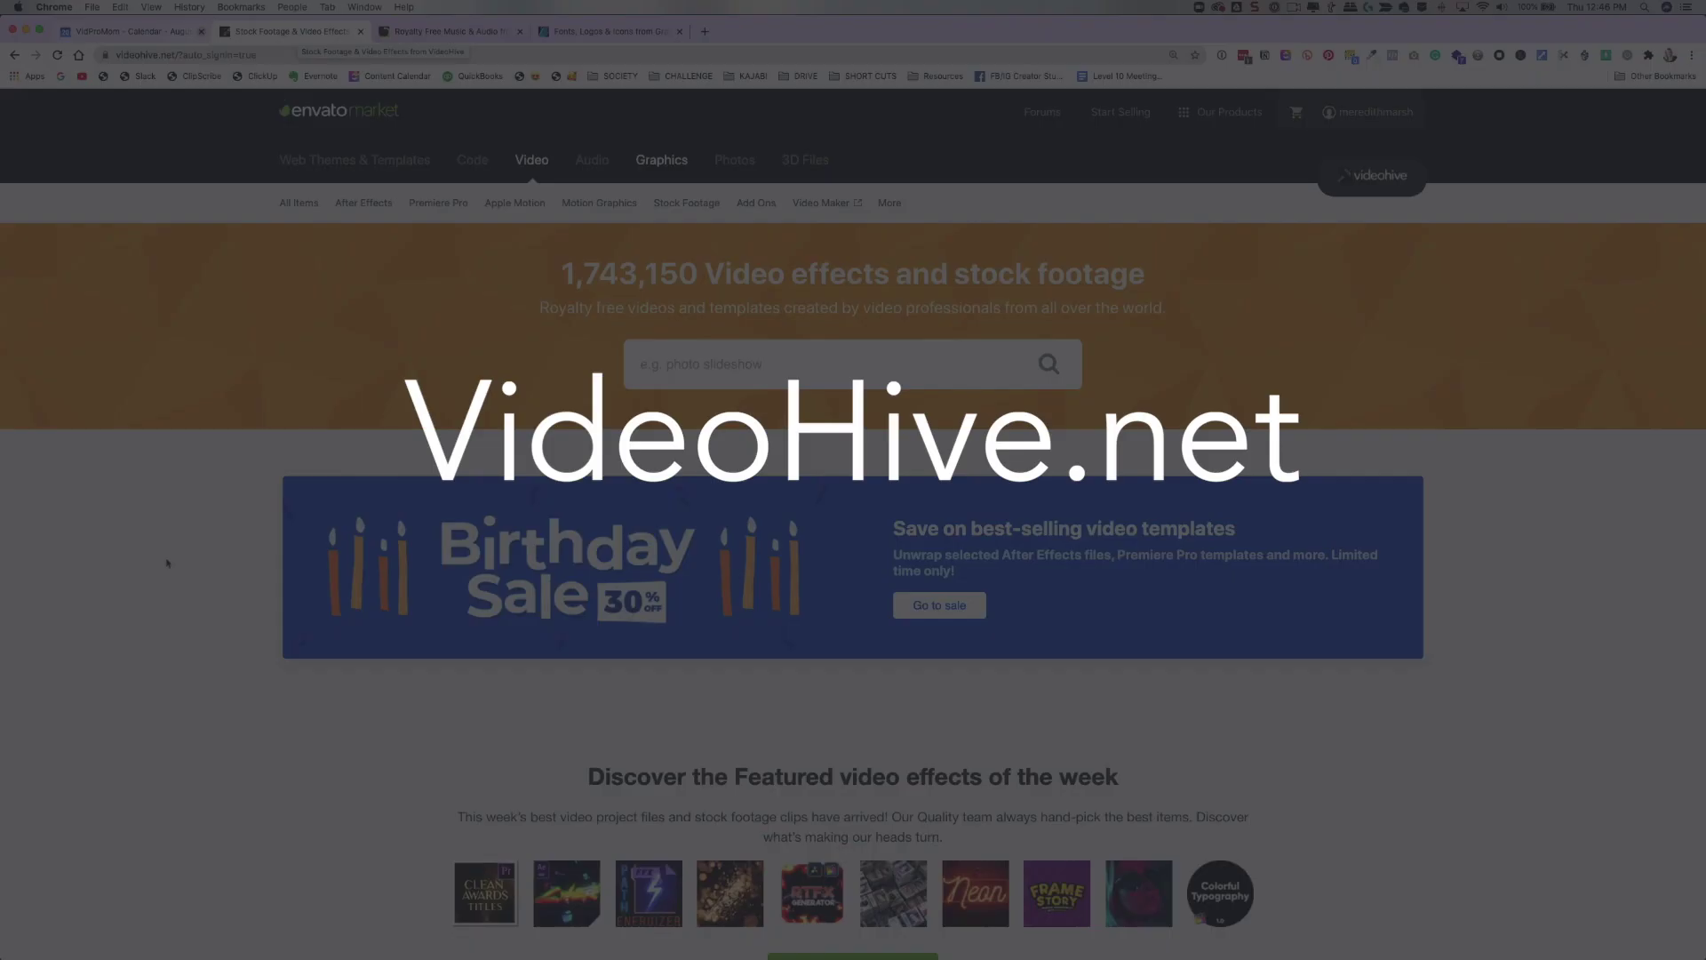
- Browse the home pages of VideoHive, AudioJungle and GraphicRiver for video, audio and graphic templates
{"action": "scroll", "coordinate": [425, 94], "scroll_direction": "down", "scroll_amount": 10}
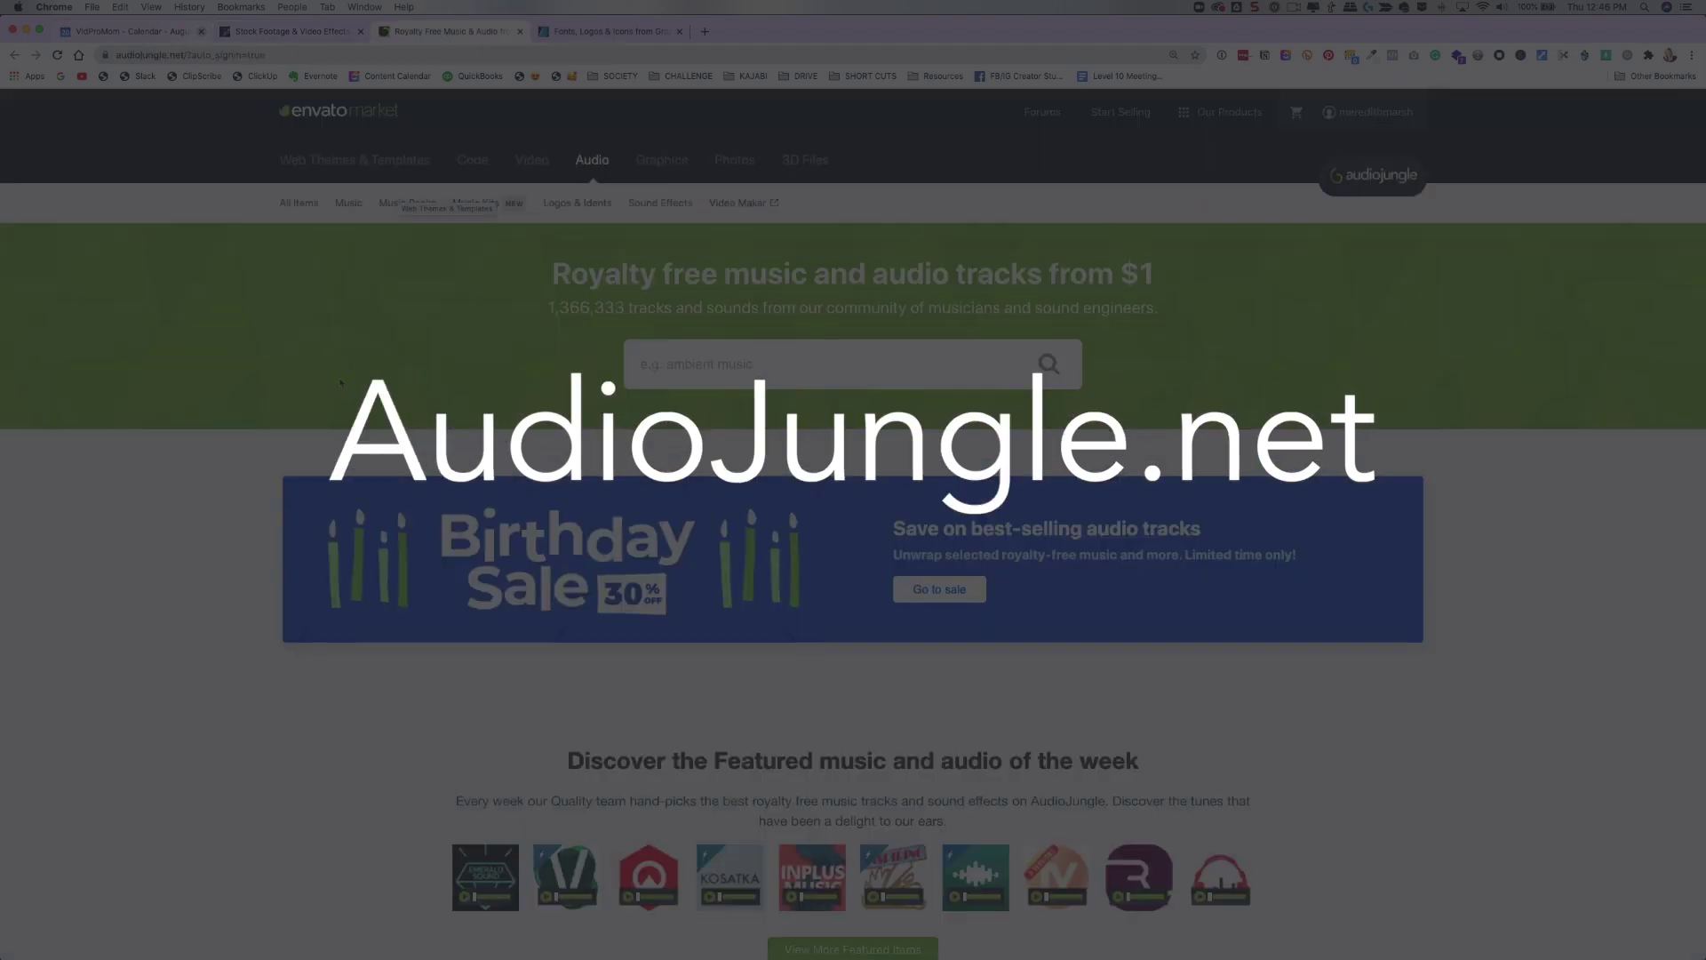
{"action": "scroll", "coordinate": [853, 480], "scroll_direction": "down", "scroll_amount": 8}
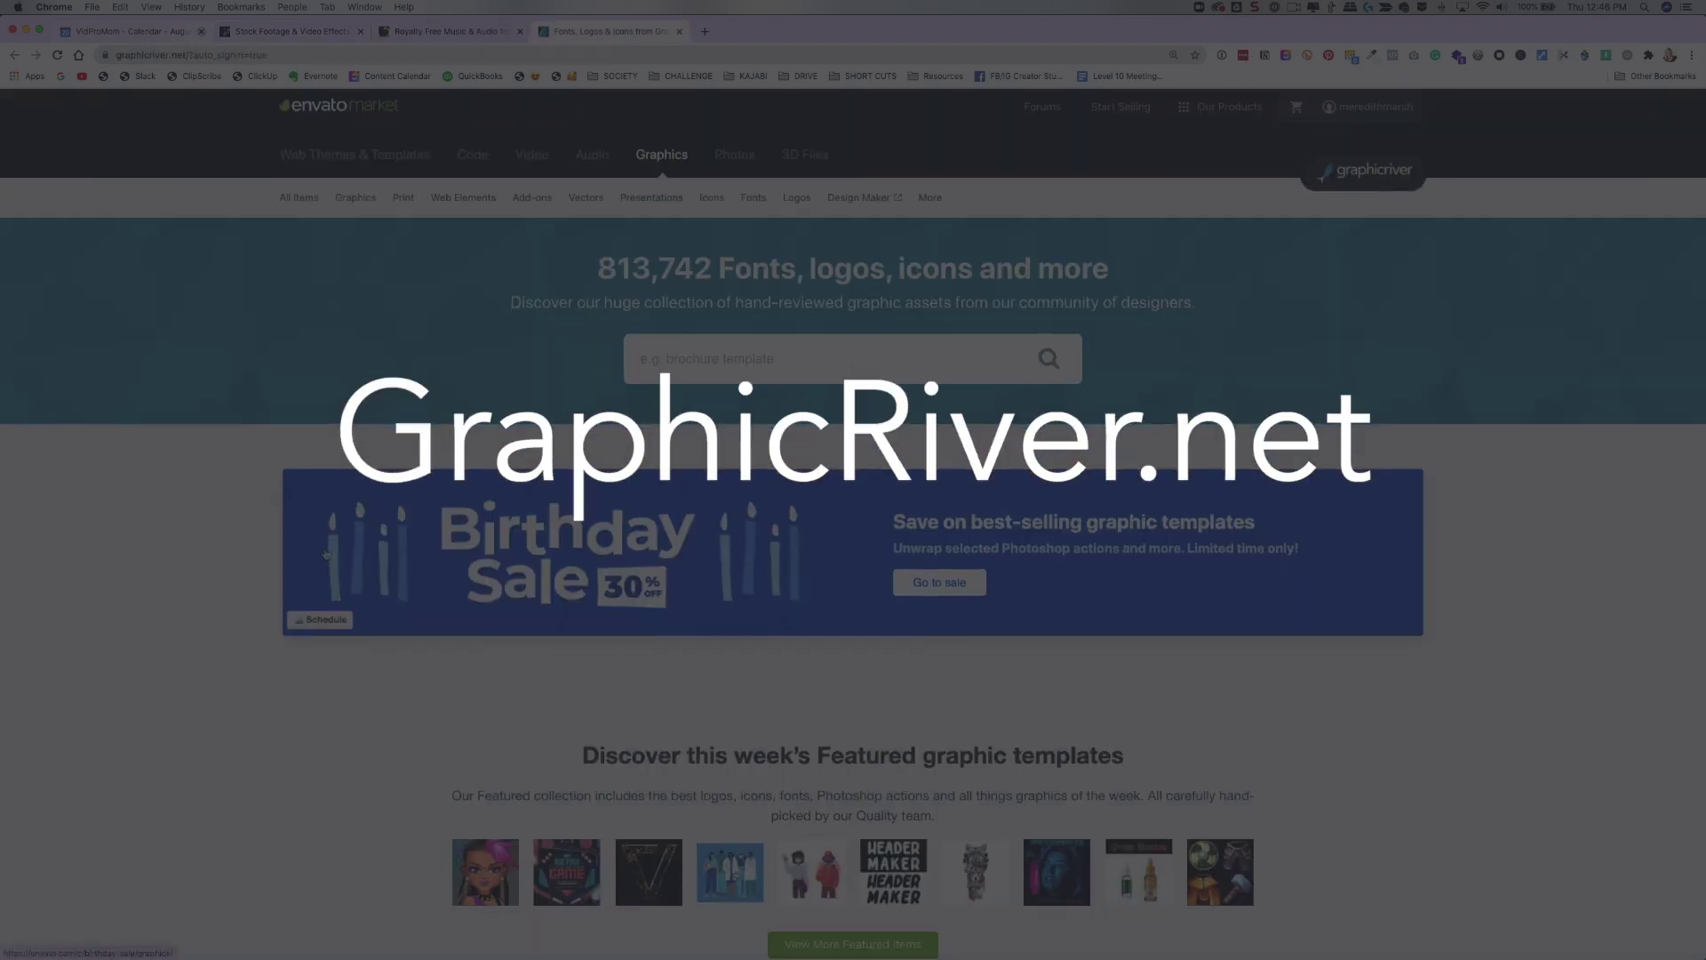
{"action": "scroll", "coordinate": [325, 555], "scroll_direction": "down", "scroll_amount": 12}
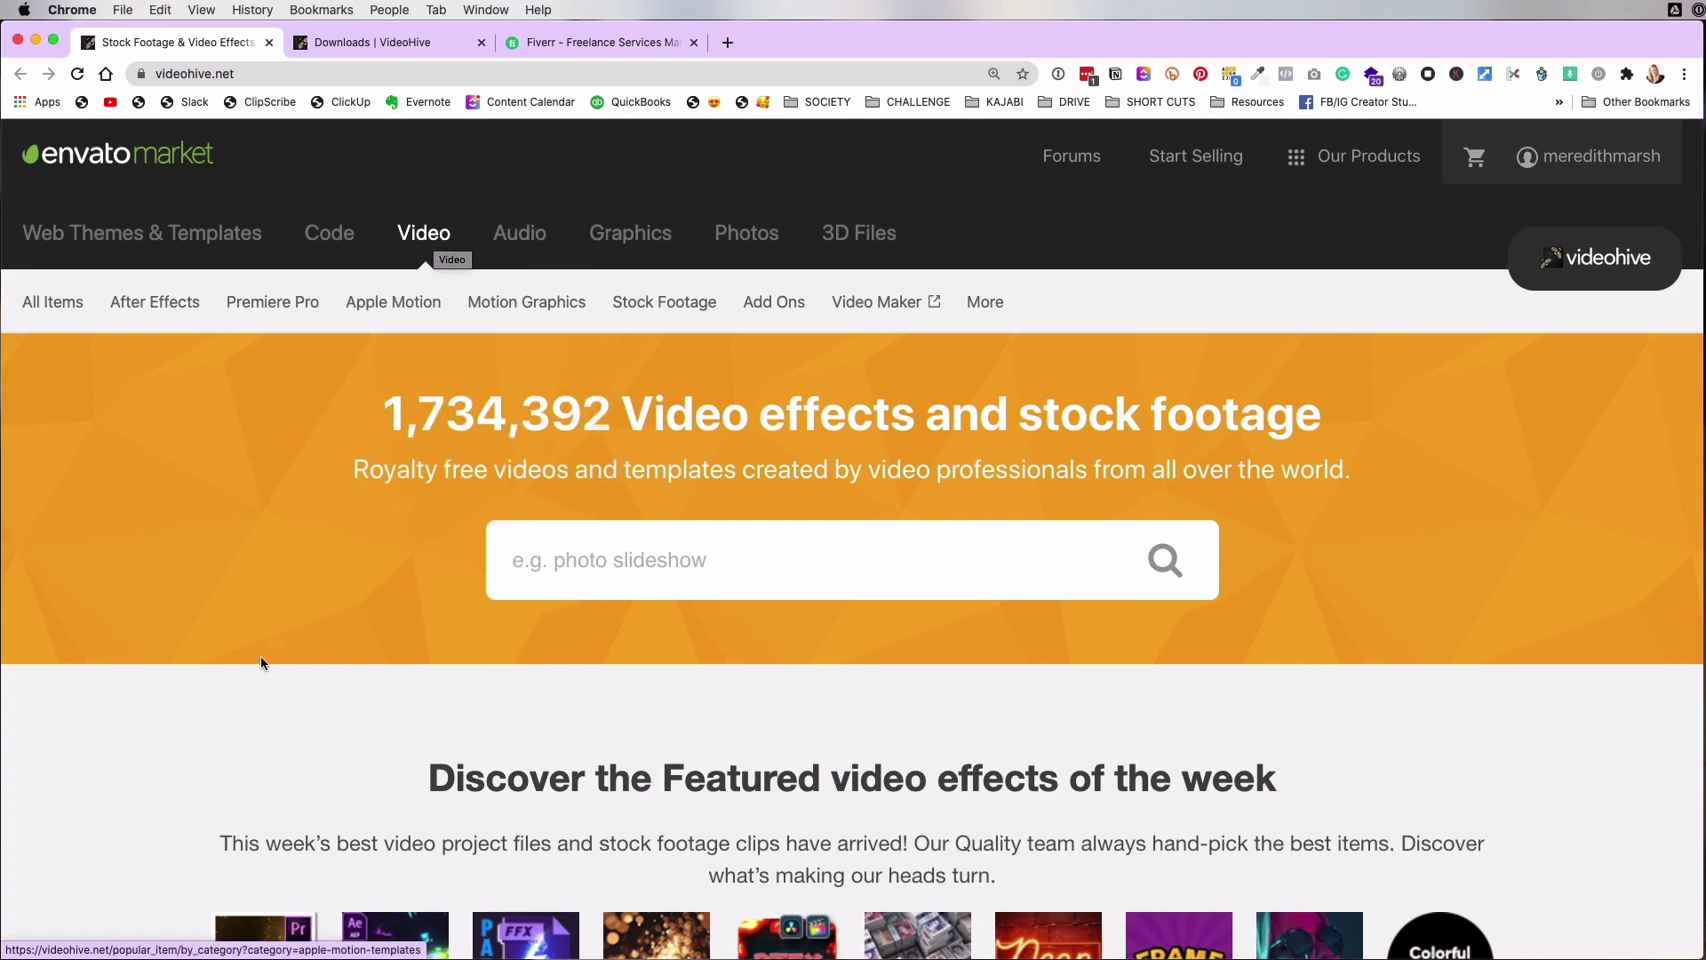
{"action": "scroll", "coordinate": [213, 735], "scroll_direction": "down", "scroll_amount": 3}
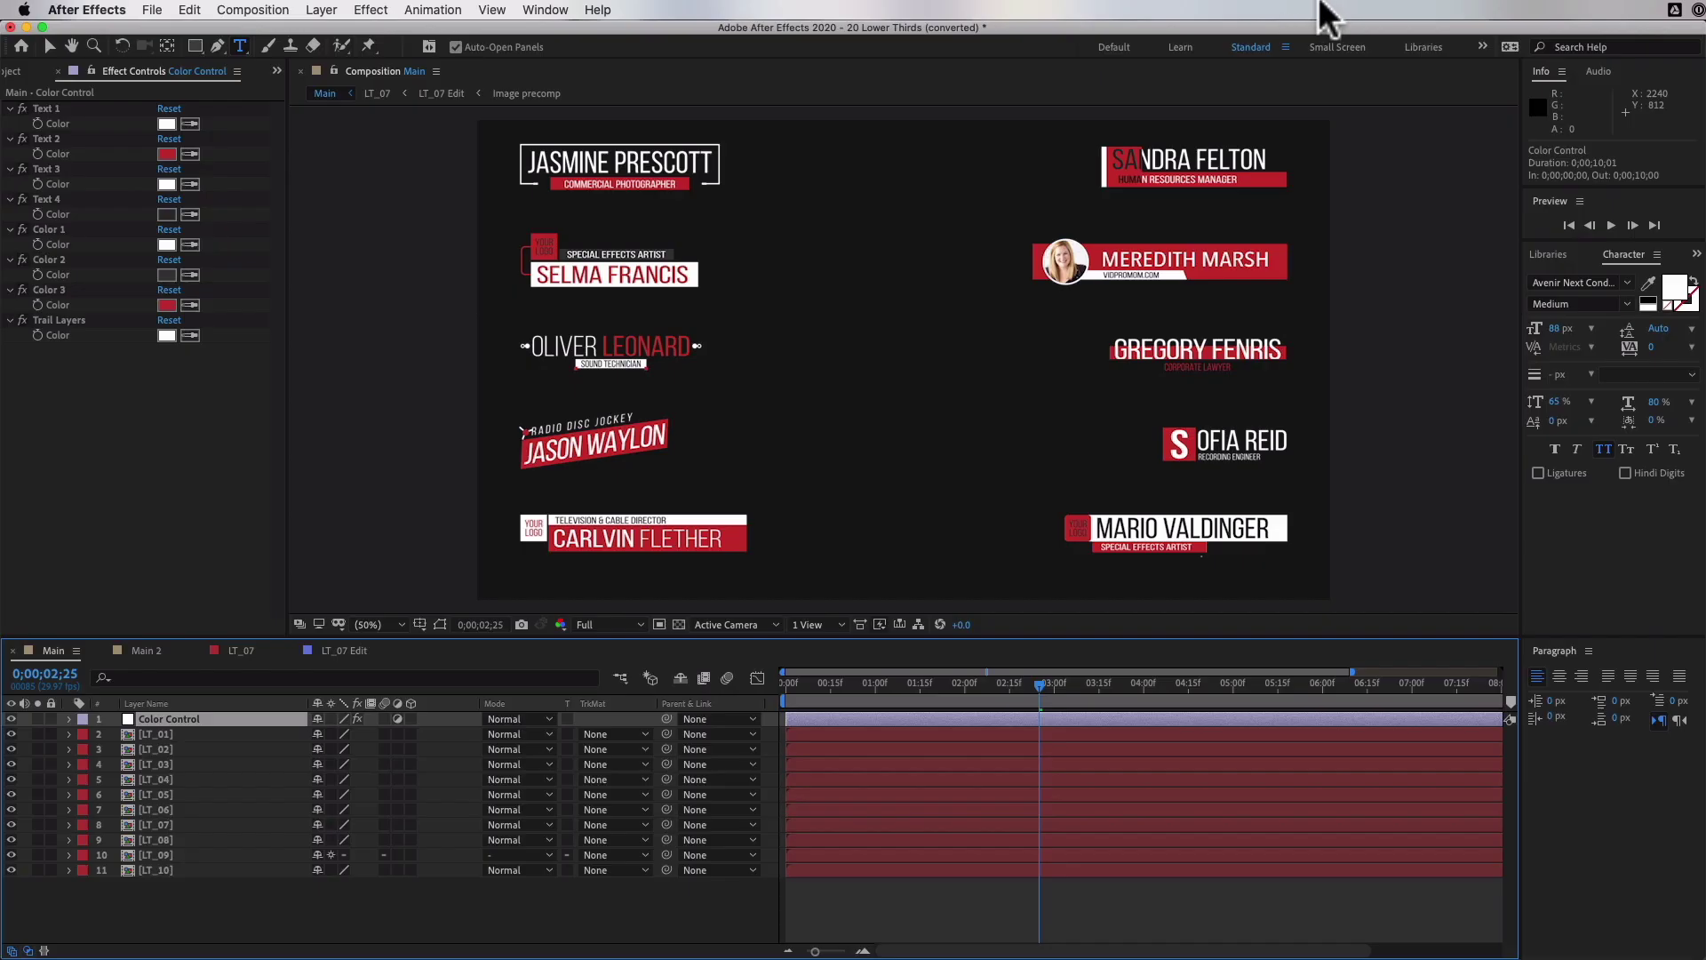
- Change the Text 2 and Color 3 colors of the Color Control layer from red to teal
{"action": "left_click", "coordinate": [166, 154]}
{"action": "left_click", "coordinate": [1318, 345]}
{"action": "left_click", "coordinate": [166, 305]}
{"action": "left_click", "coordinate": [1324, 355]}
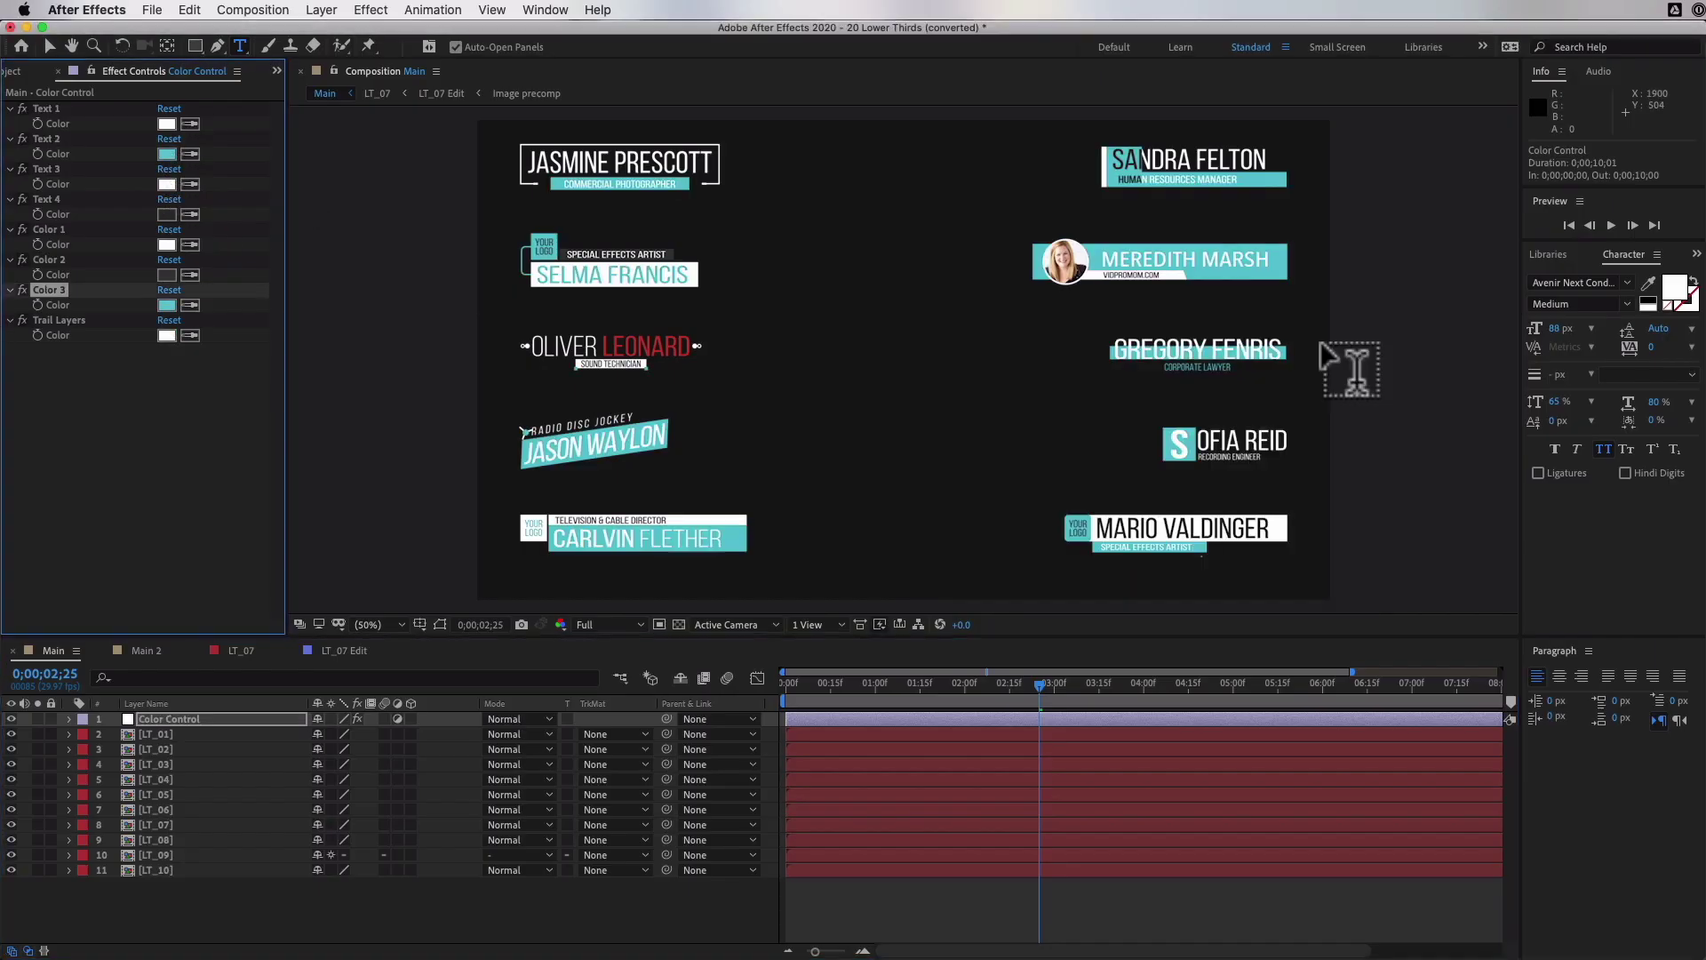
- Switch to Chrome and search VideoHive for "lower third" within the After Effects category
{"action": "key", "text": "super+Up"}
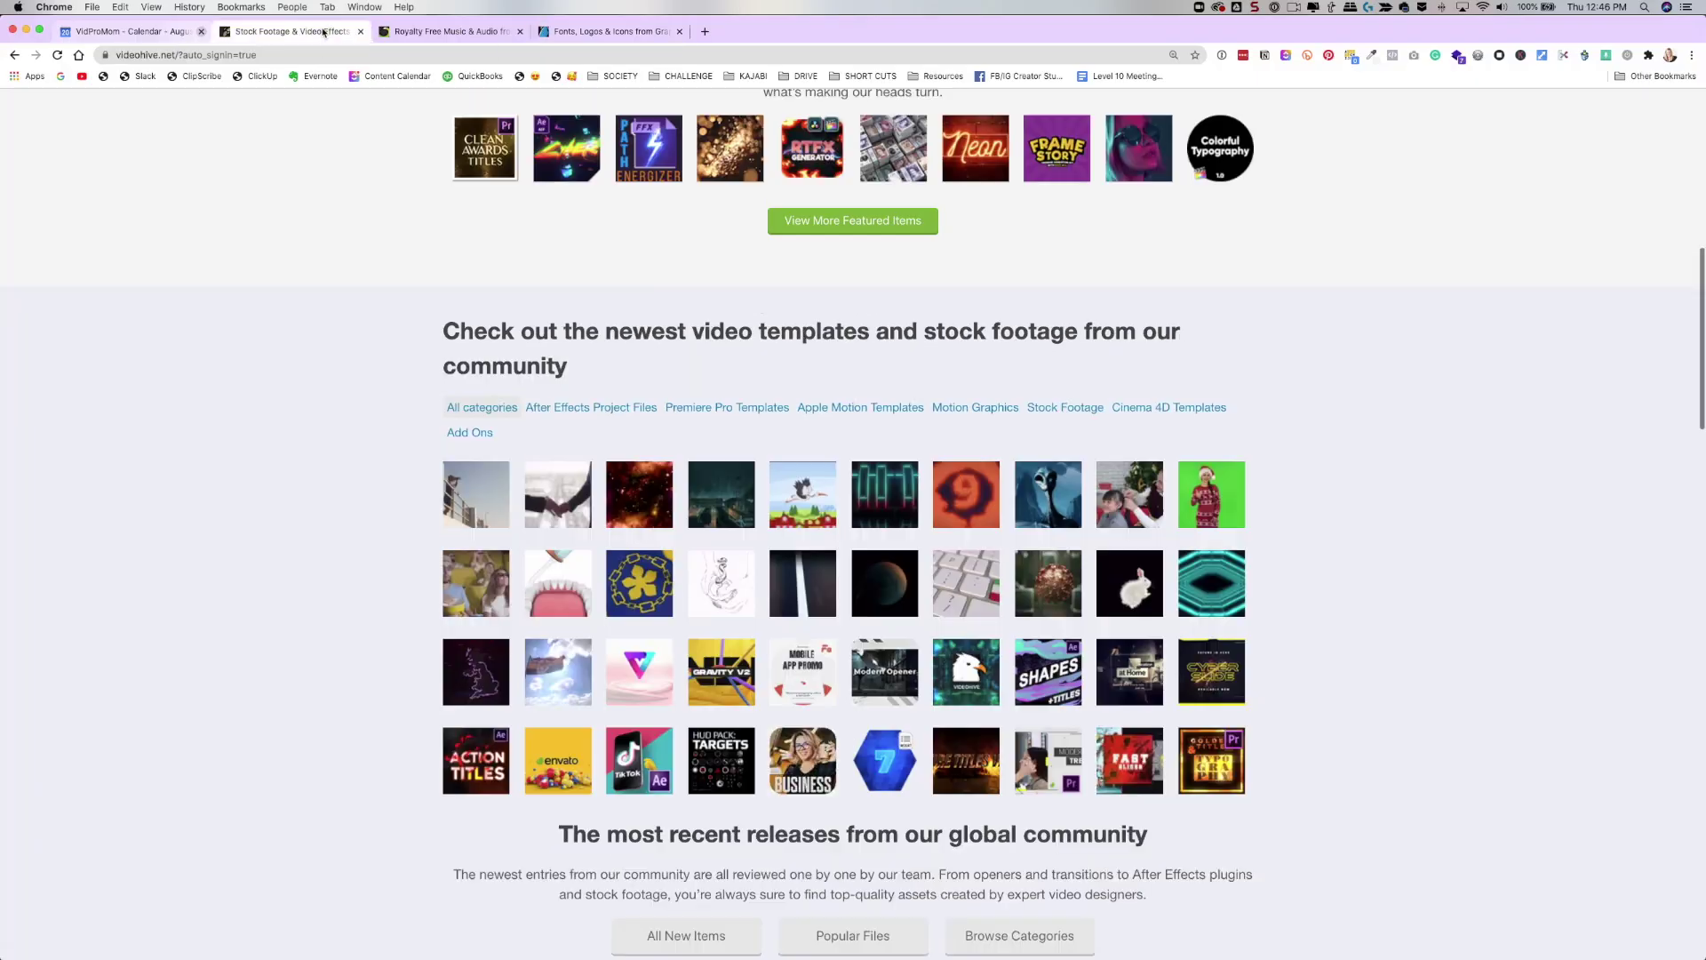
{"action": "scroll", "coordinate": [313, 206], "scroll_direction": "up", "scroll_amount": 10}
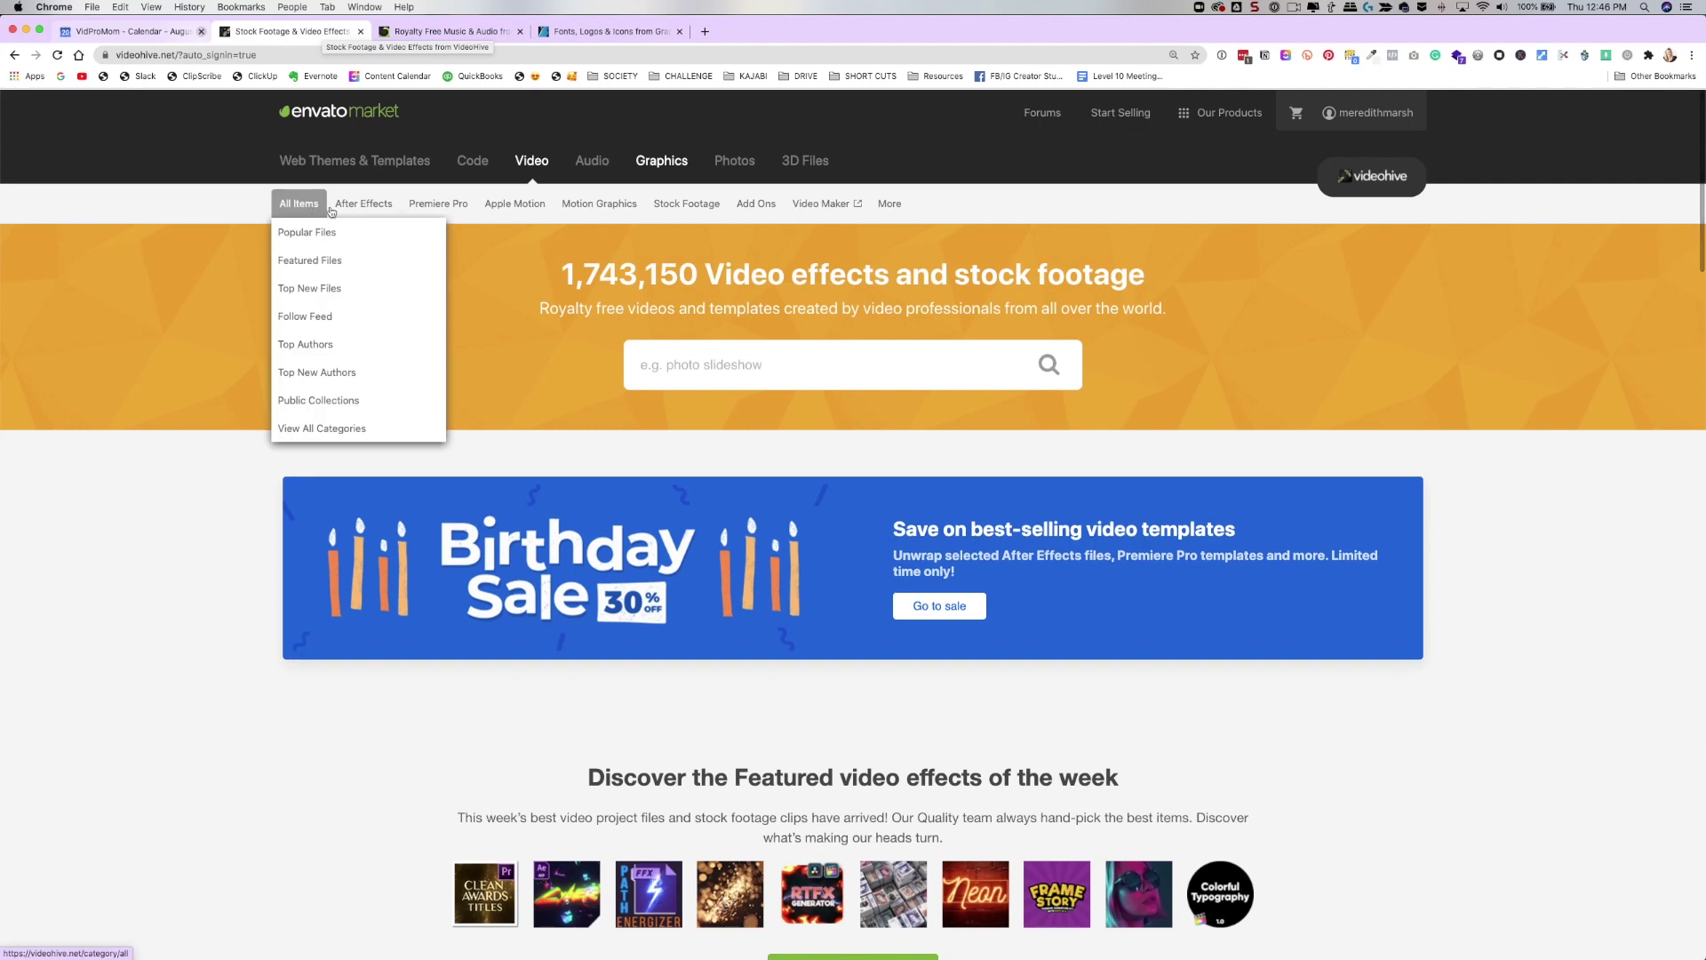
{"action": "left_click", "coordinate": [755, 364]}
{"action": "type", "text": "lower thir"}
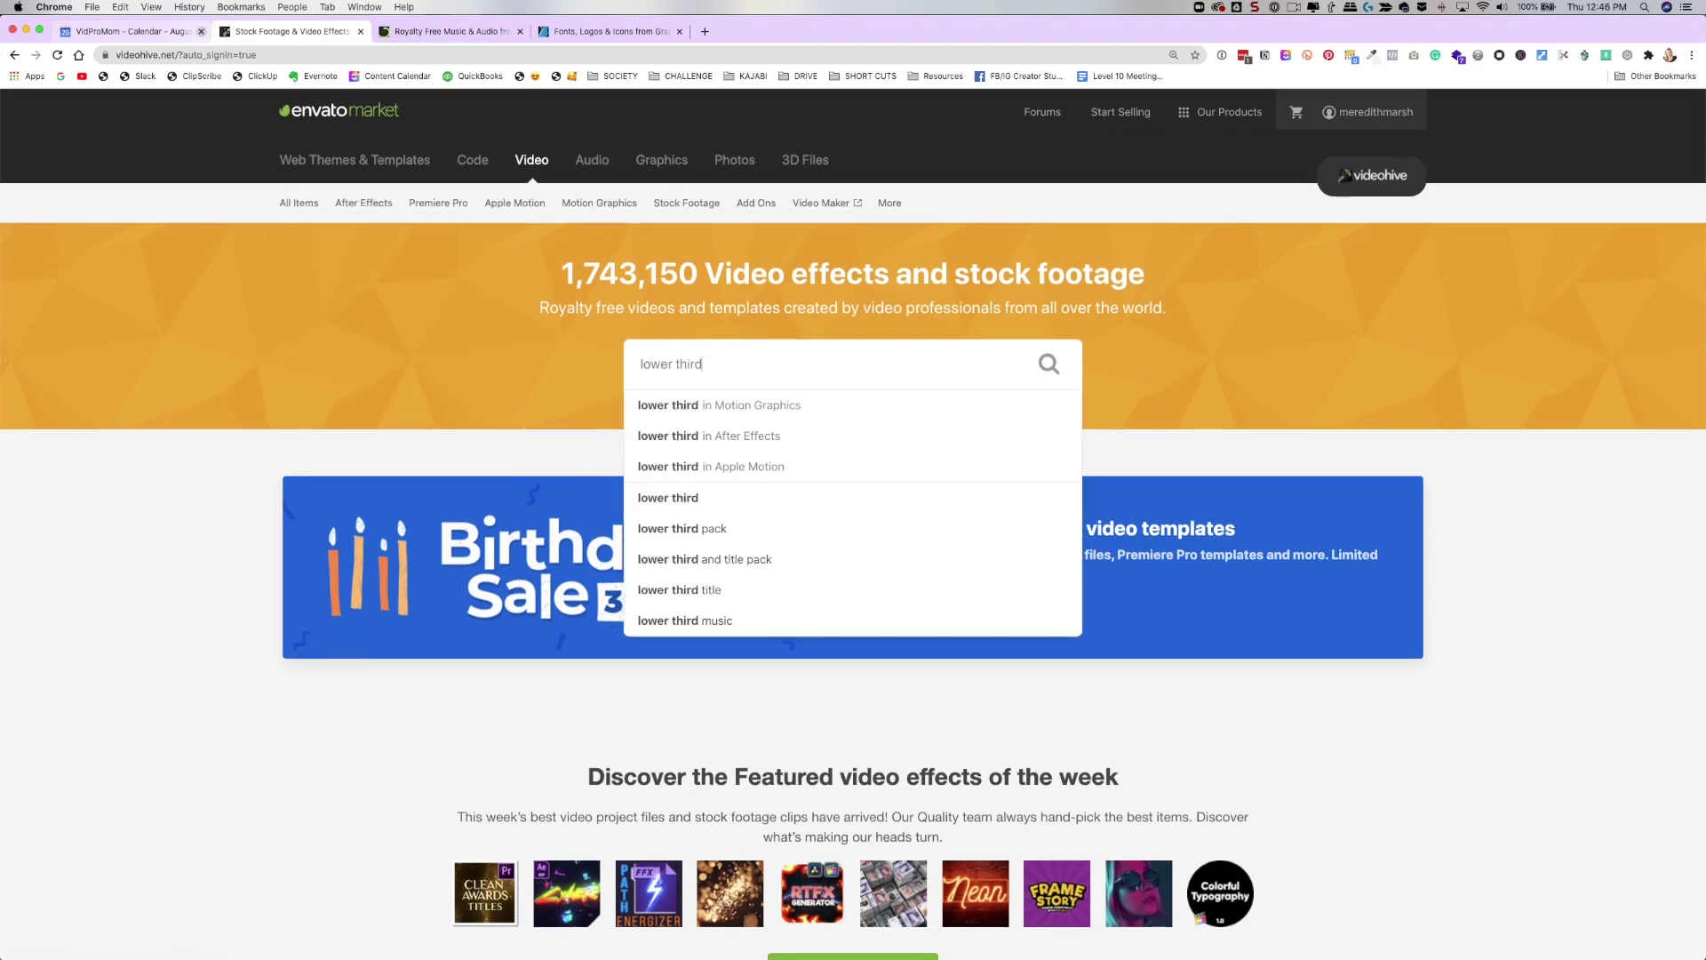
{"action": "type", "text": "d"}
{"action": "key", "text": "Down"}
{"action": "key", "text": "Down"}
{"action": "key", "text": "Return"}
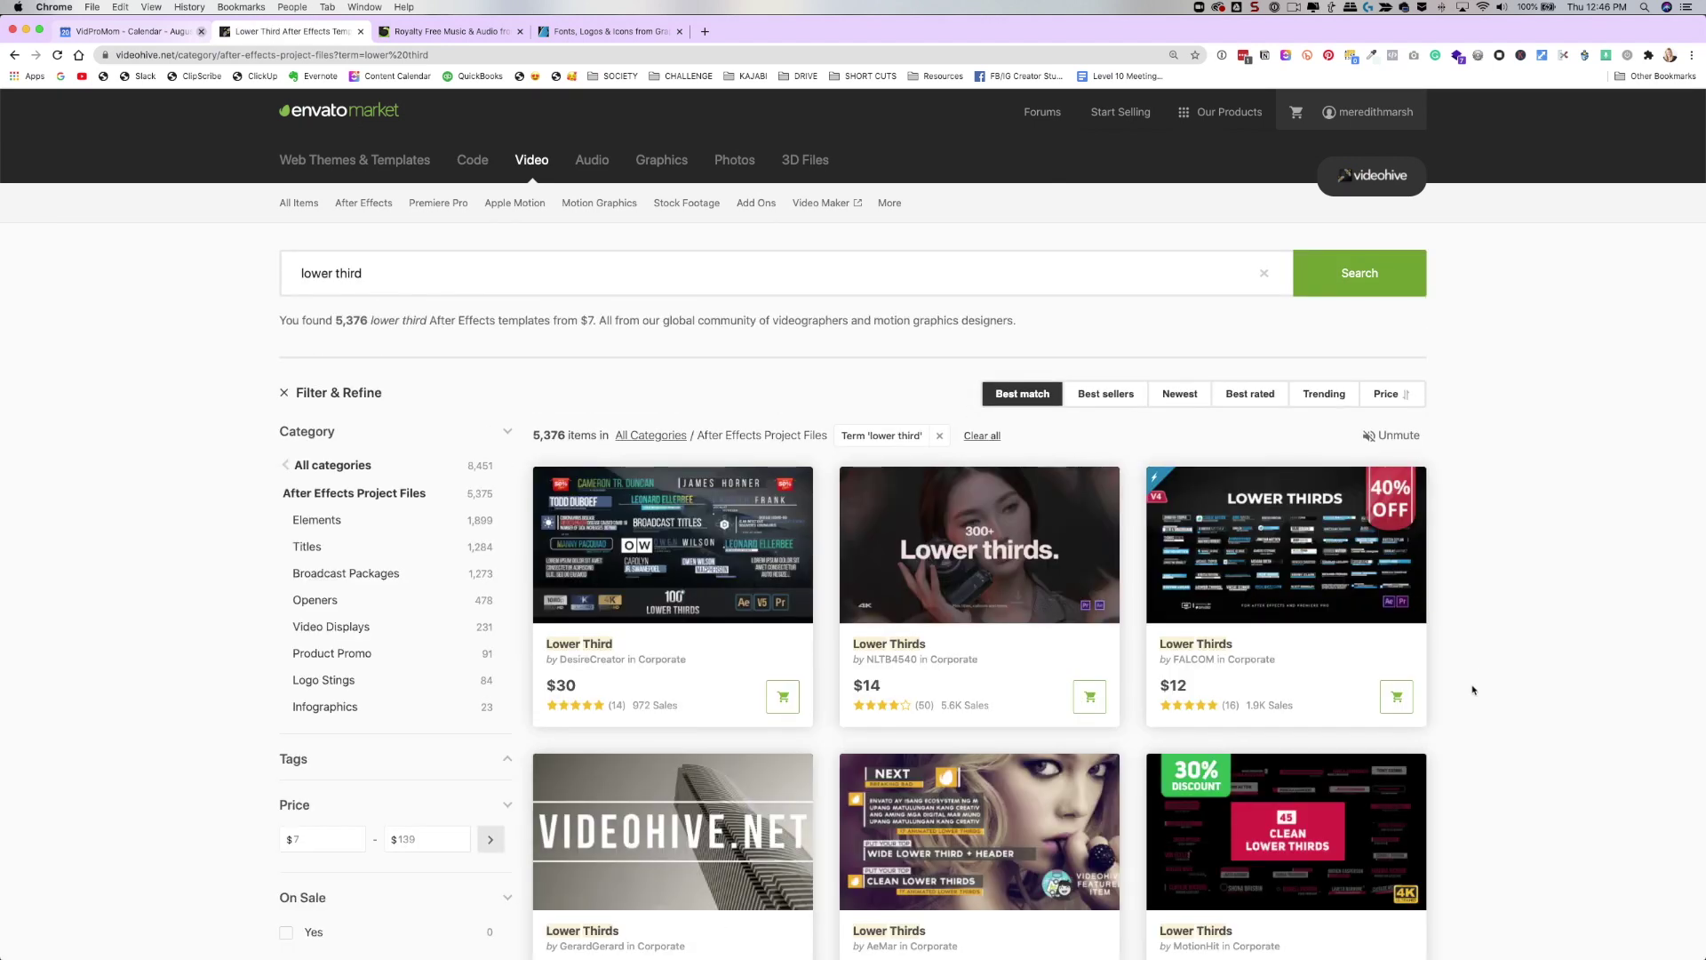
- Refine the template search to "lower third instagram" and look through the results
{"action": "scroll", "coordinate": [1472, 690], "scroll_direction": "down", "scroll_amount": 4}
{"action": "type", "text": "inst"}
{"action": "key", "text": "Return"}
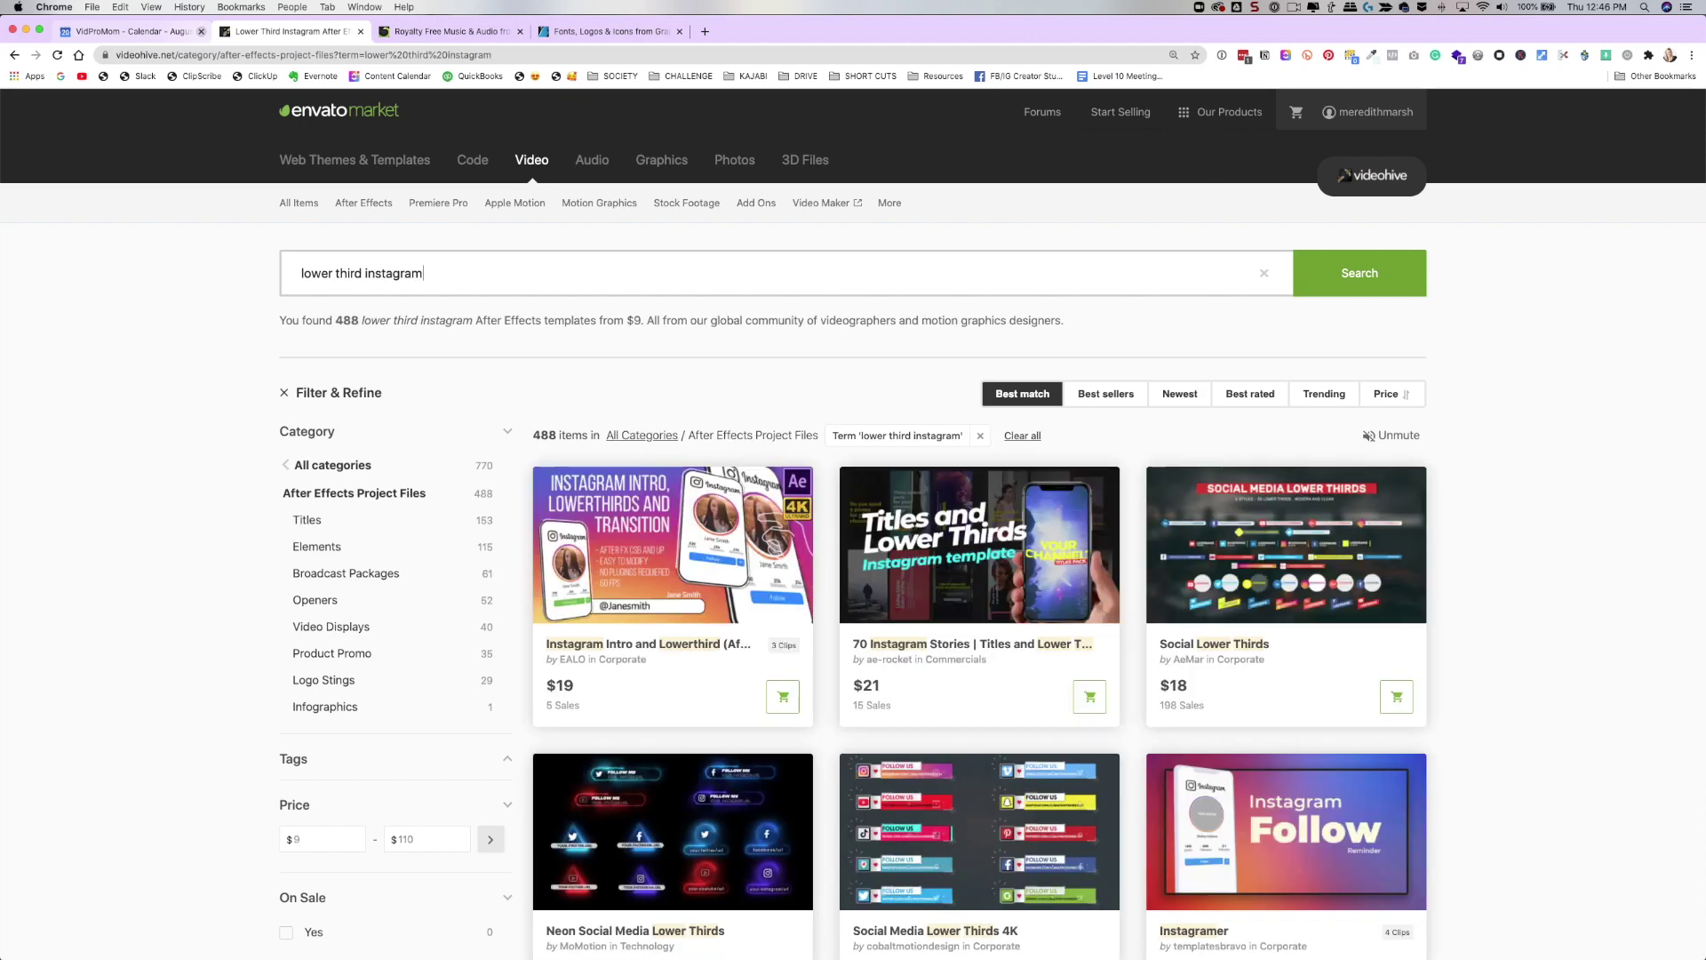
{"action": "scroll", "coordinate": [1459, 358], "scroll_direction": "down", "scroll_amount": 2}
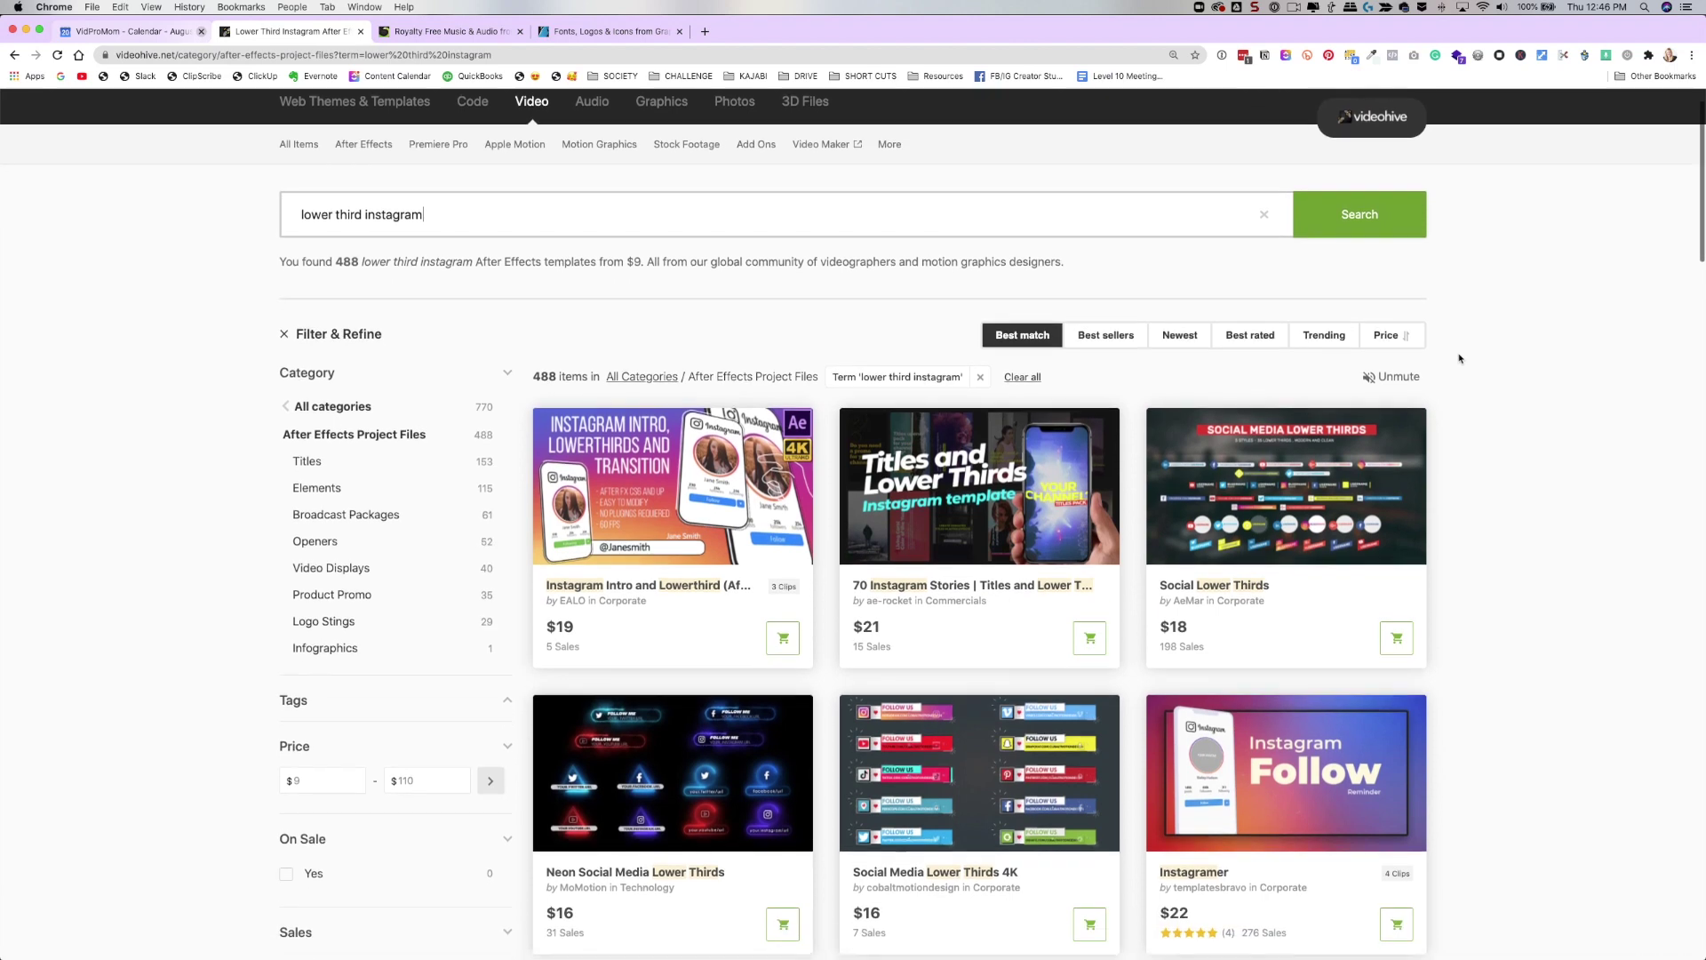
{"action": "scroll", "coordinate": [1349, 355], "scroll_direction": "down", "scroll_amount": 2}
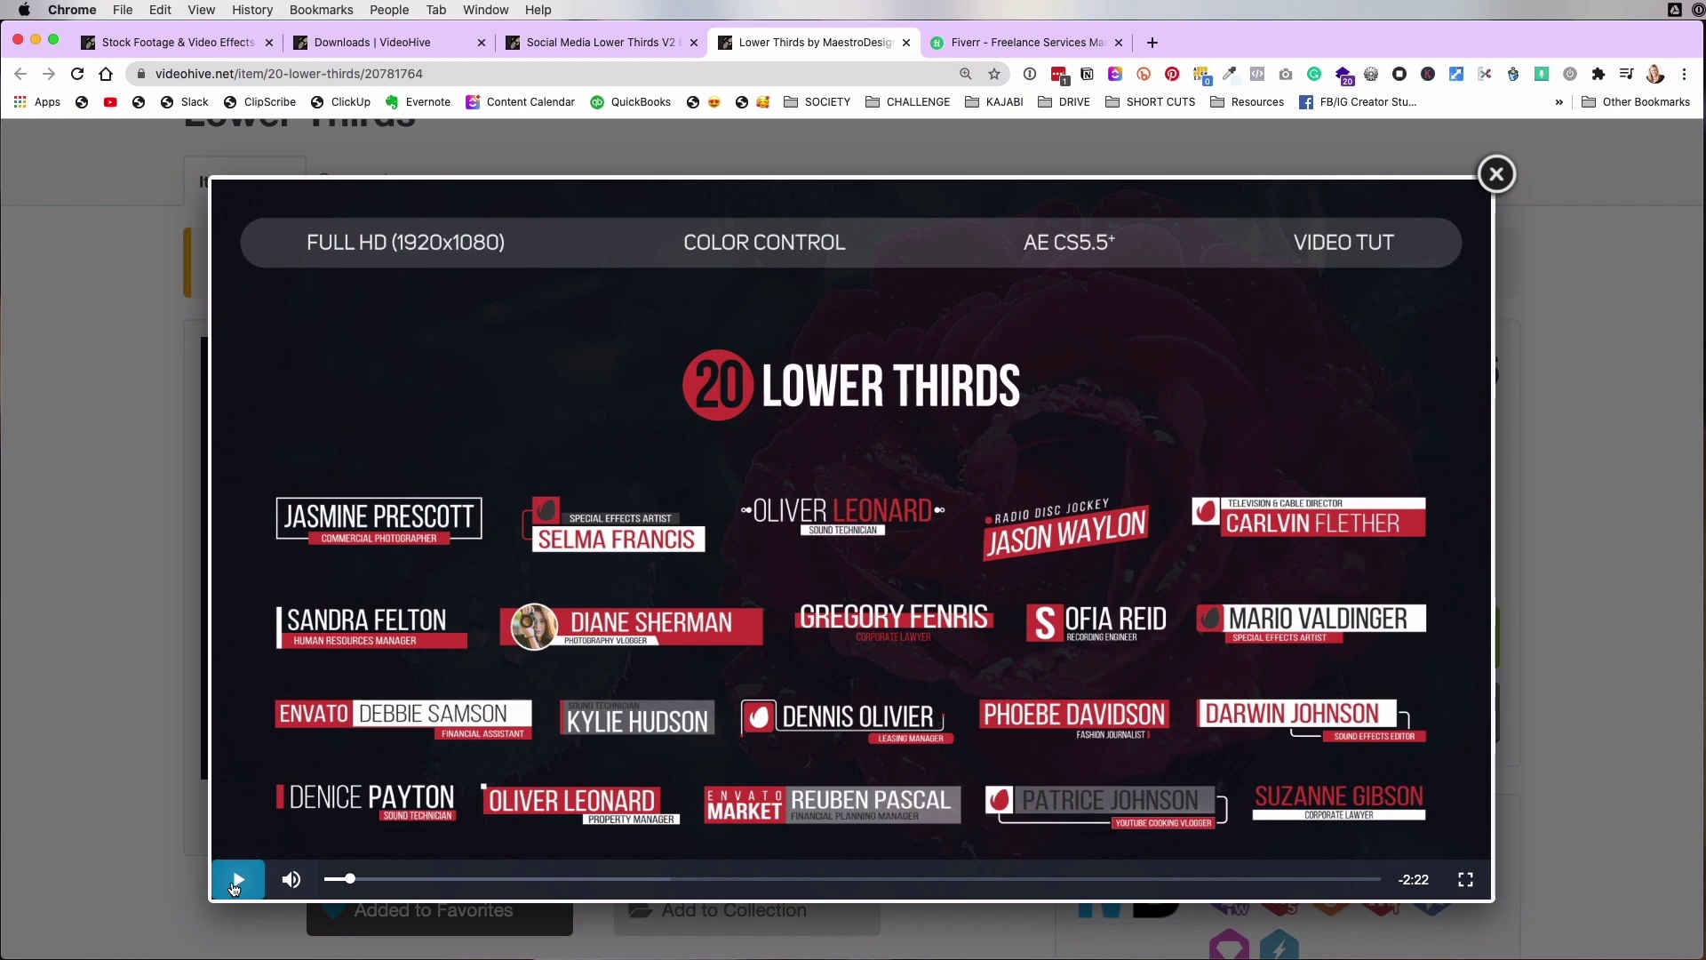
- Go to the Social Media Lower Thirds V2 item page and play its preview video
{"action": "key", "text": "ctrl+shift+Tab"}
{"action": "scroll", "coordinate": [95, 729], "scroll_direction": "down", "scroll_amount": 1}
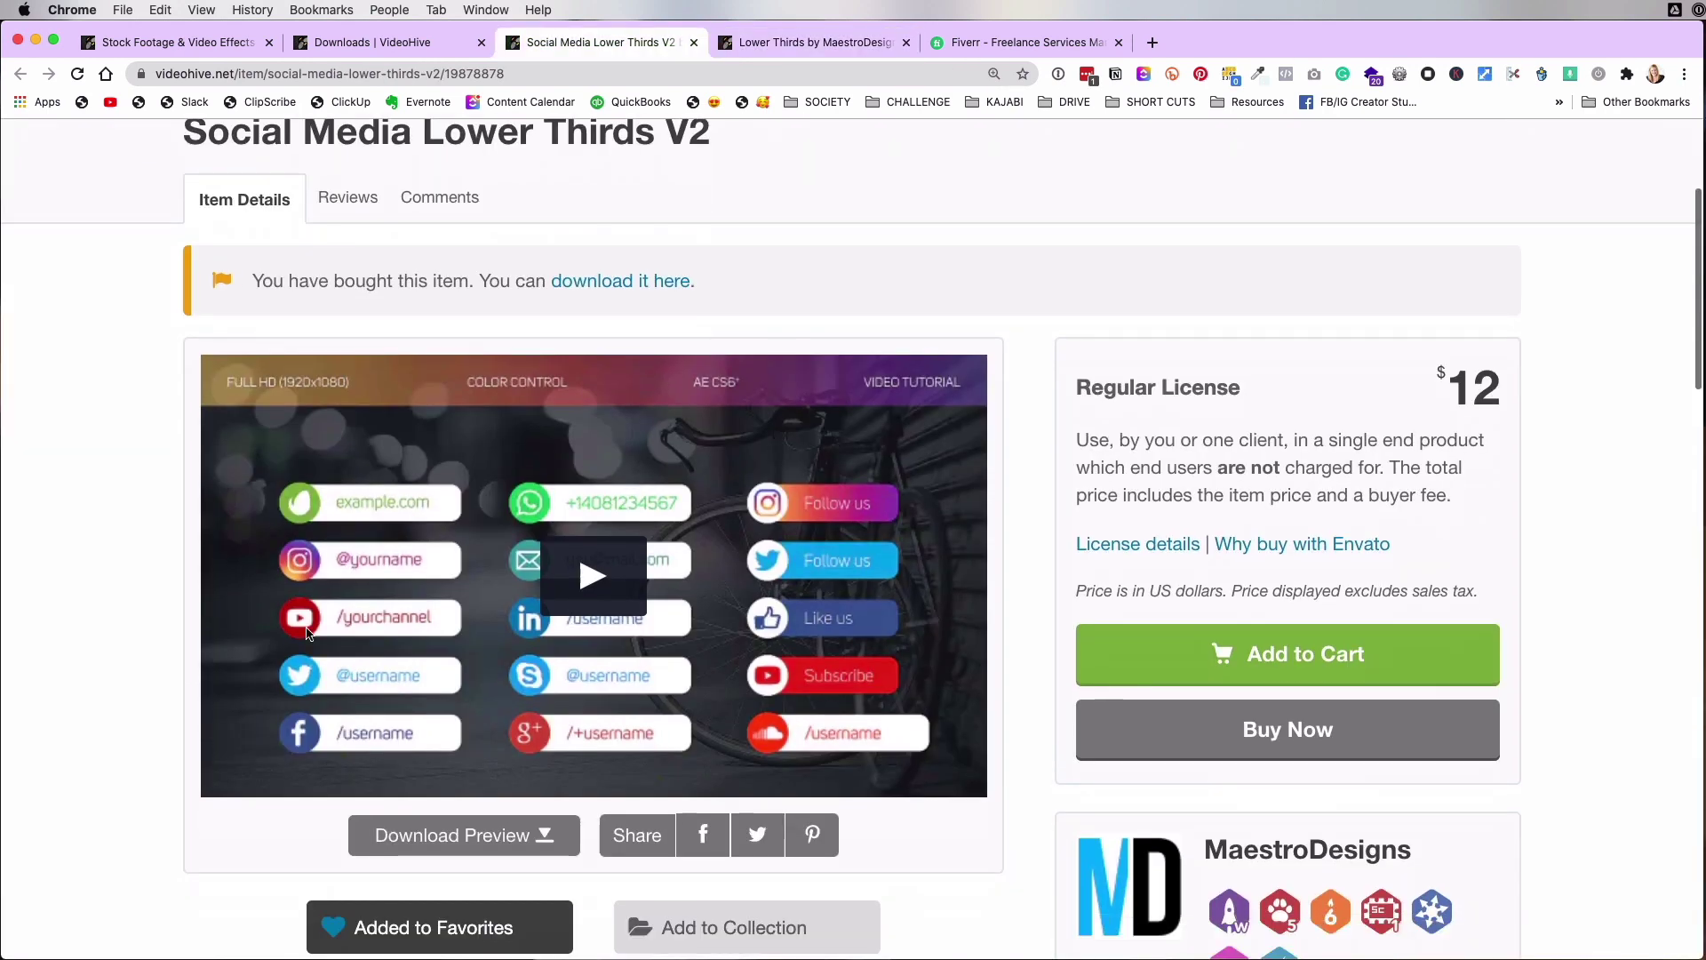
{"action": "left_click", "coordinate": [591, 573]}
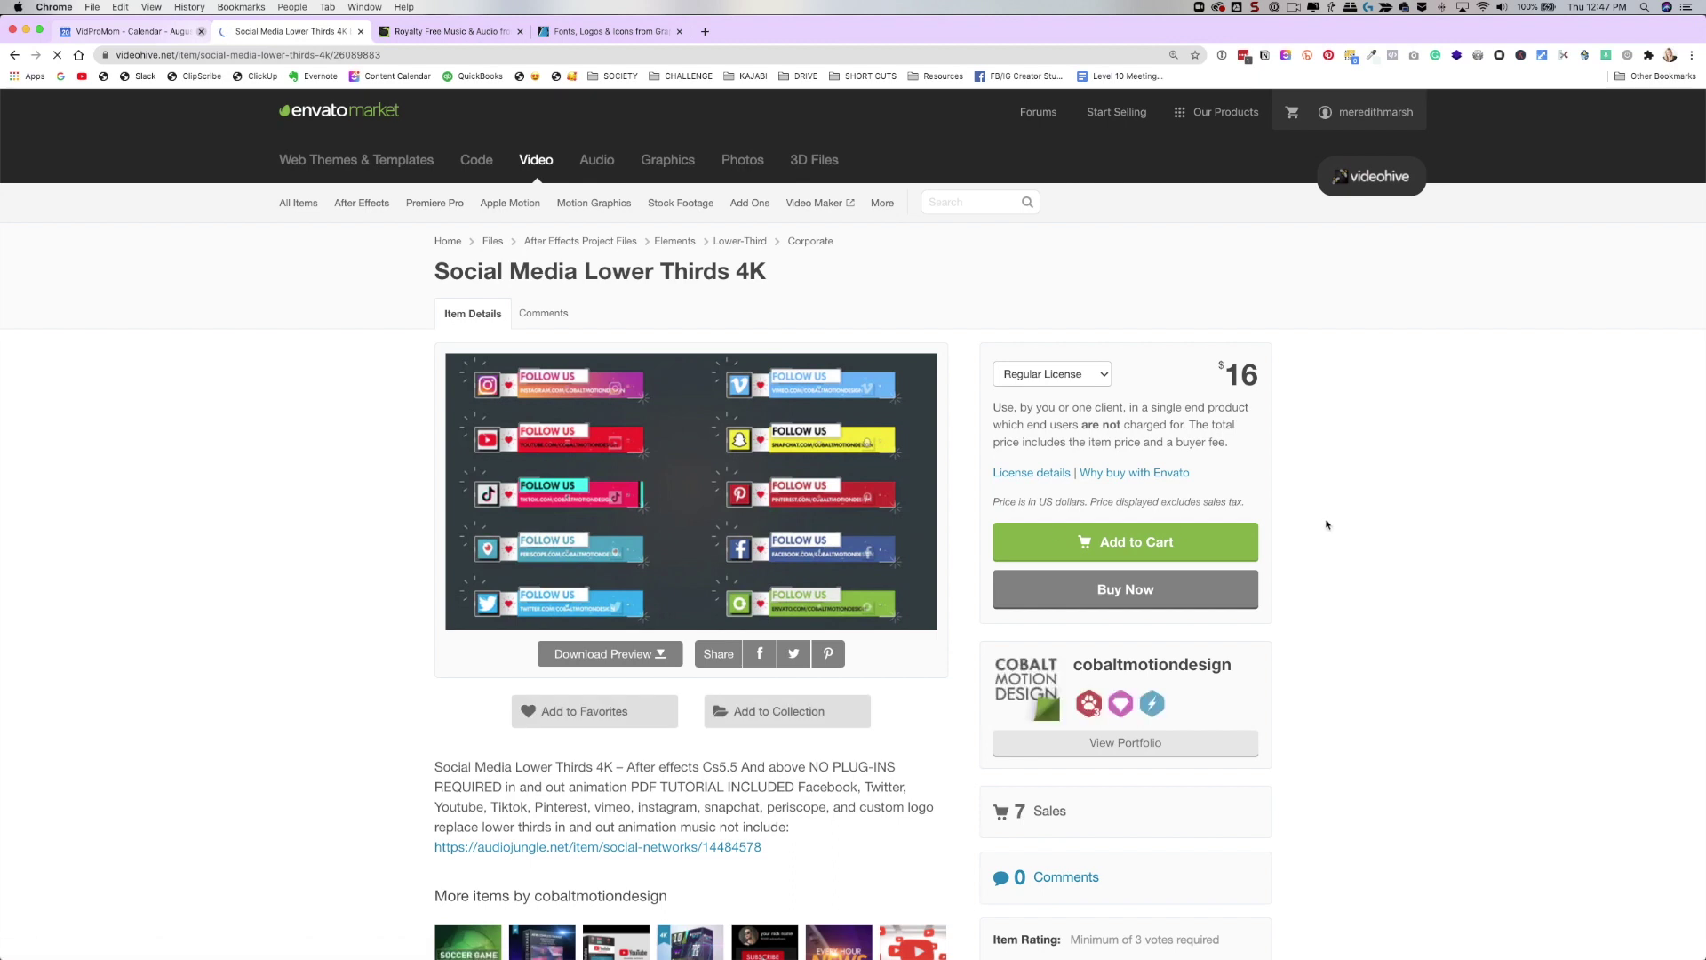
- Examine the Social Media Lower Thirds 4K item's details, highlighting the Files Included entry
{"action": "scroll", "coordinate": [1306, 525], "scroll_direction": "down", "scroll_amount": 3}
{"action": "scroll", "coordinate": [1327, 525], "scroll_direction": "down", "scroll_amount": 10}
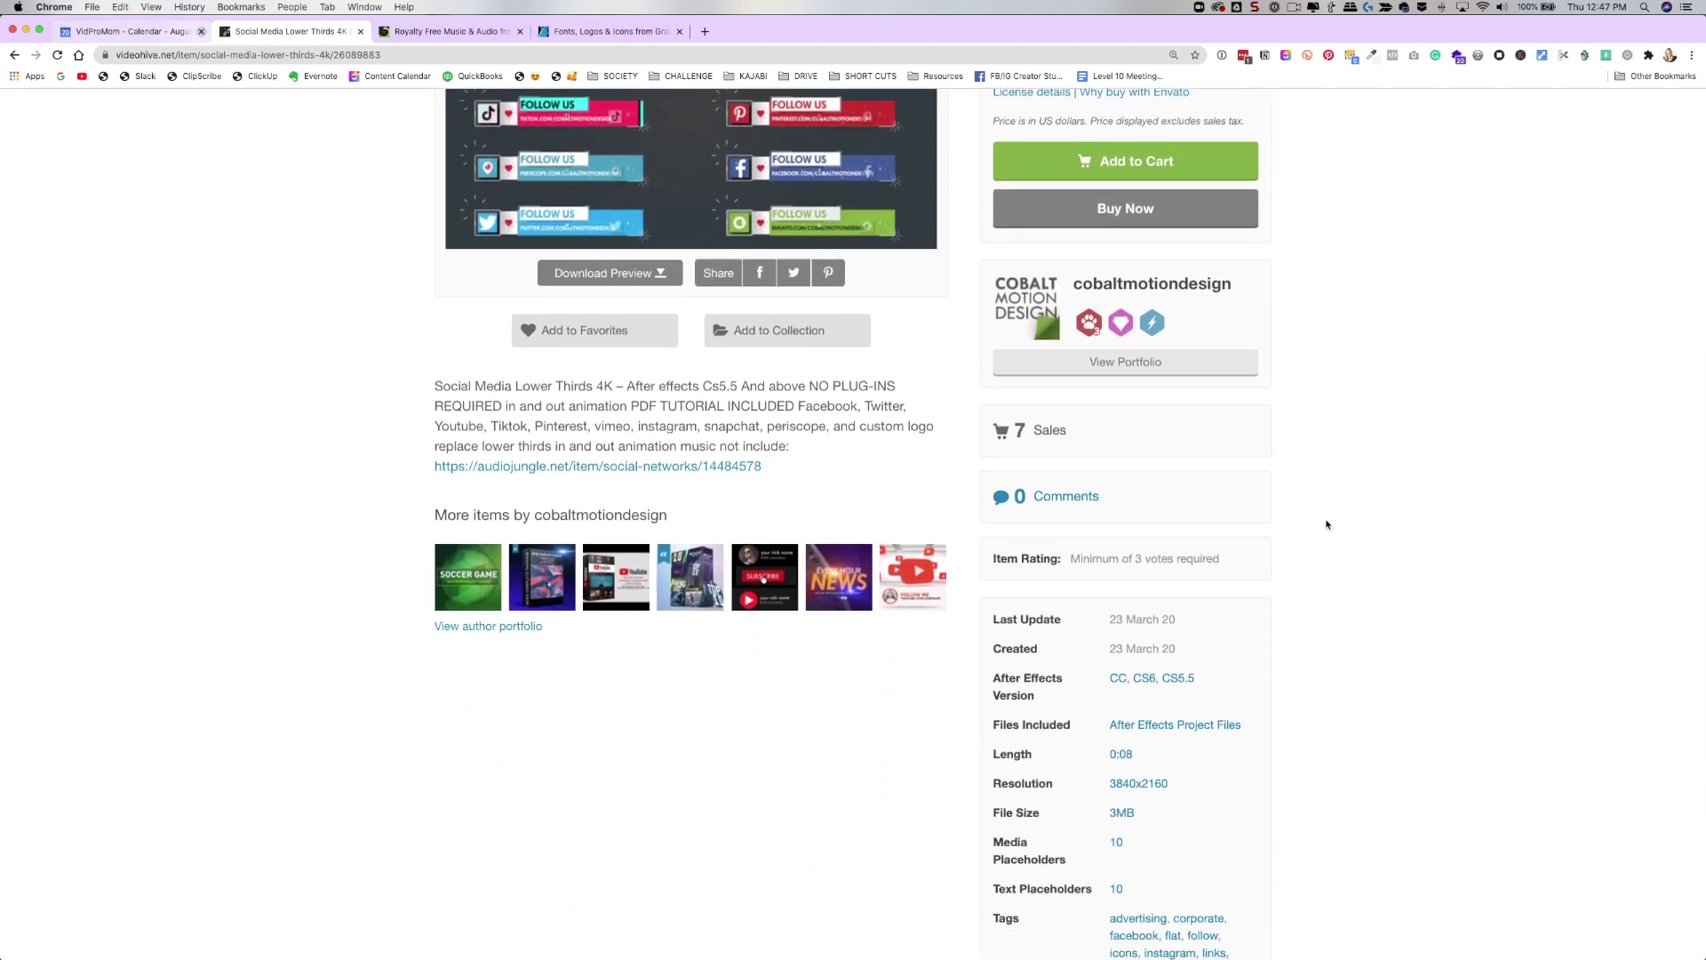
{"action": "scroll", "coordinate": [1327, 524], "scroll_direction": "down", "scroll_amount": 1}
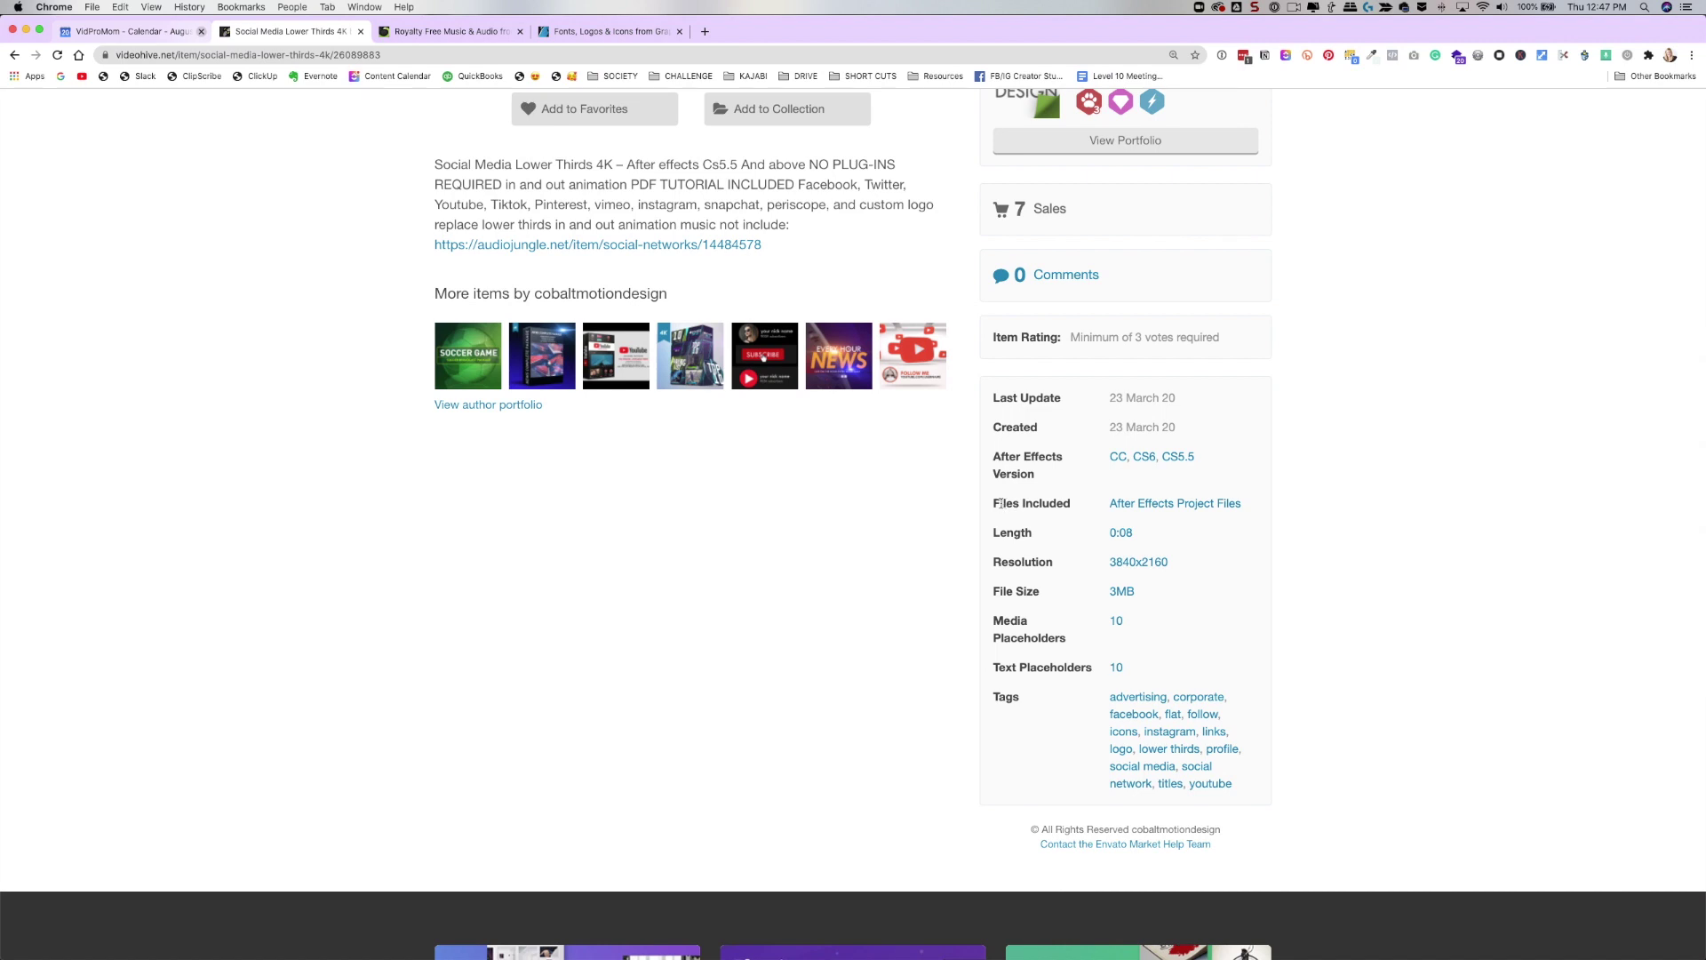
{"action": "left_click_drag", "start_coordinate": [1135, 502], "coordinate": [1245, 504]}
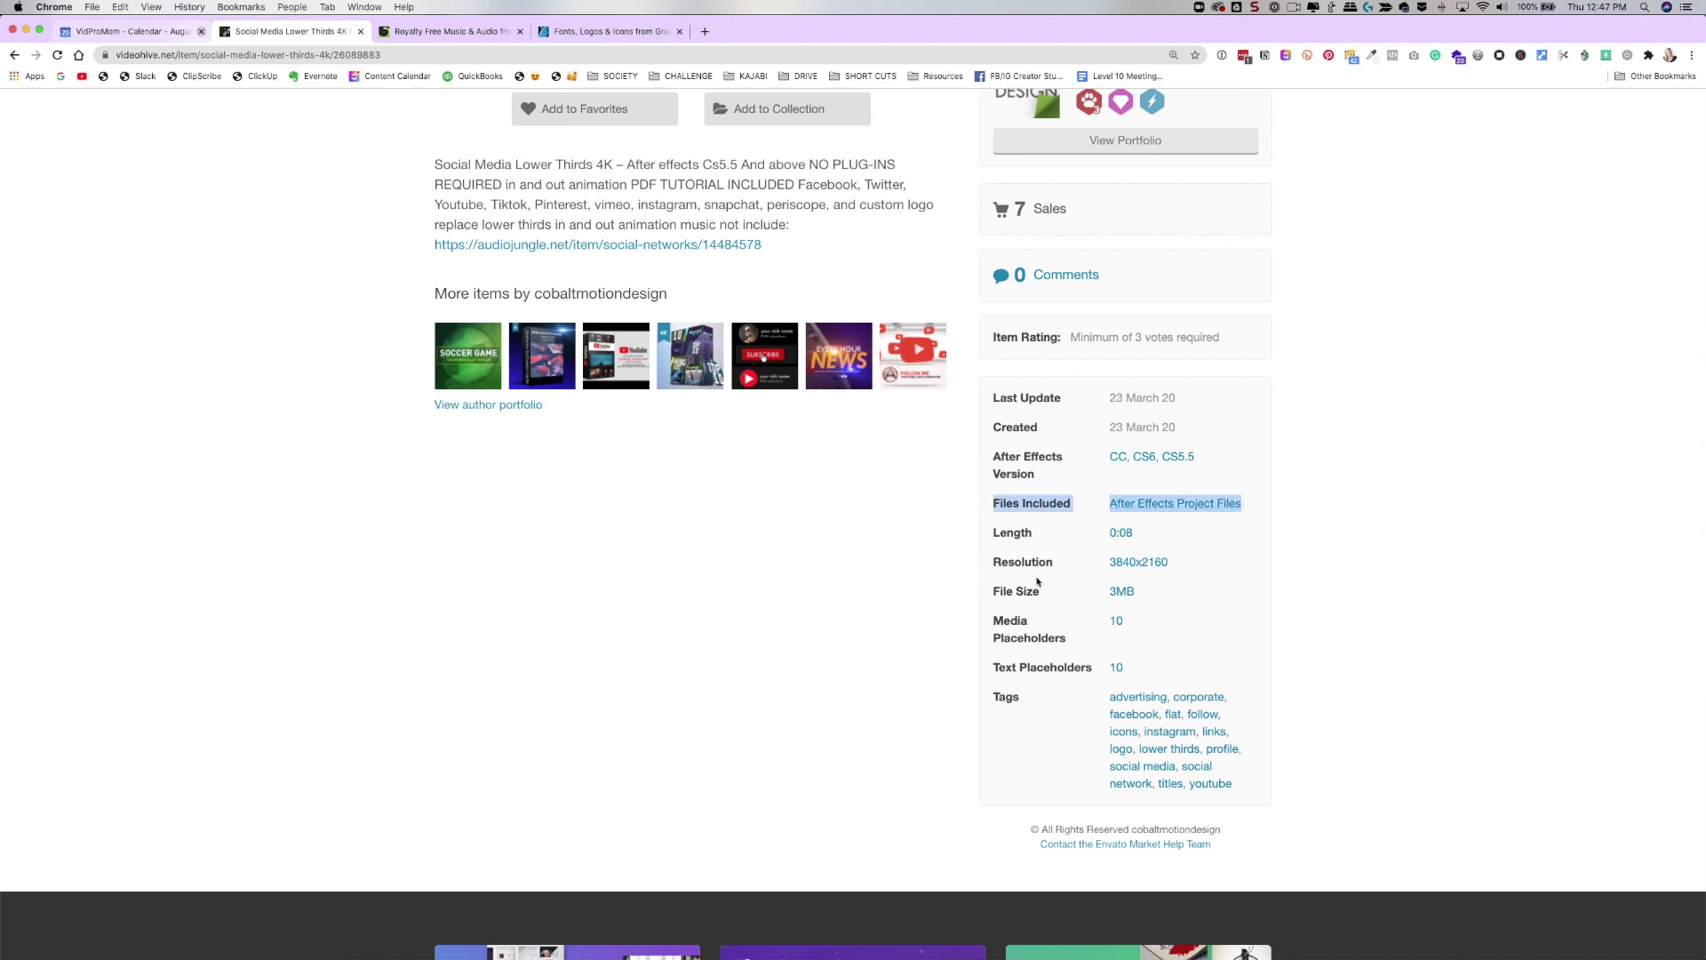
{"action": "left_click", "coordinate": [1252, 504]}
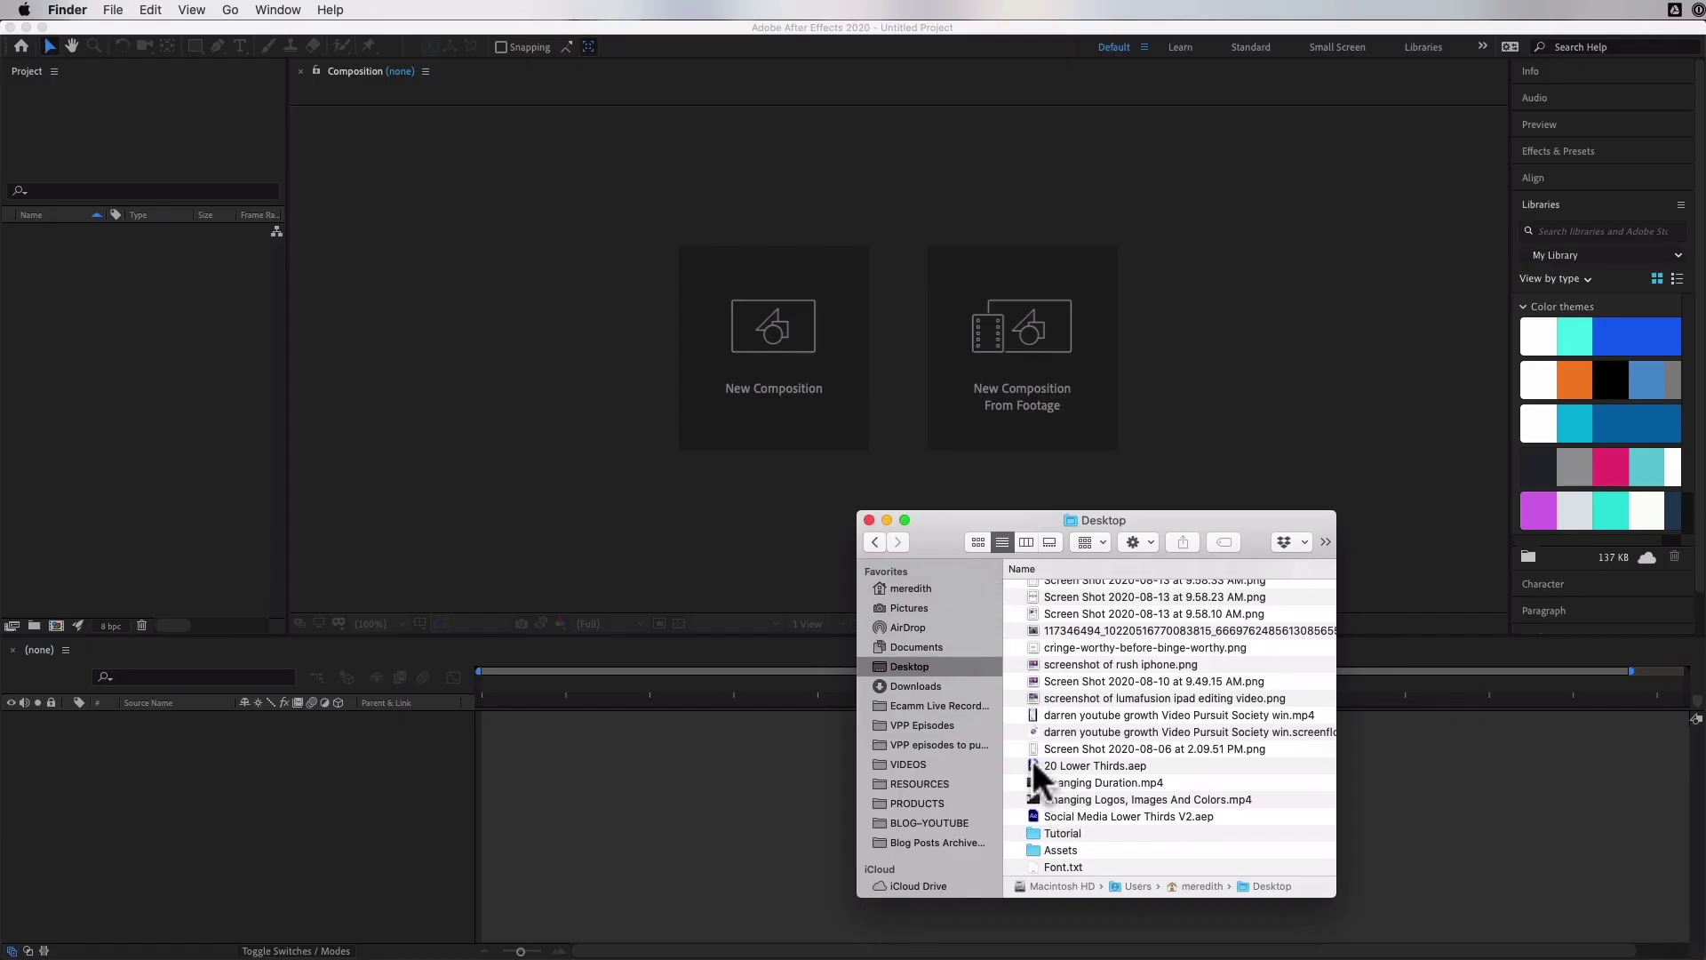
- Open the project file 20 Lower Thirds.aep from the Desktop folder in After Effects
{"action": "left_click", "coordinate": [1033, 766]}
{"action": "double_click", "coordinate": [1033, 764]}
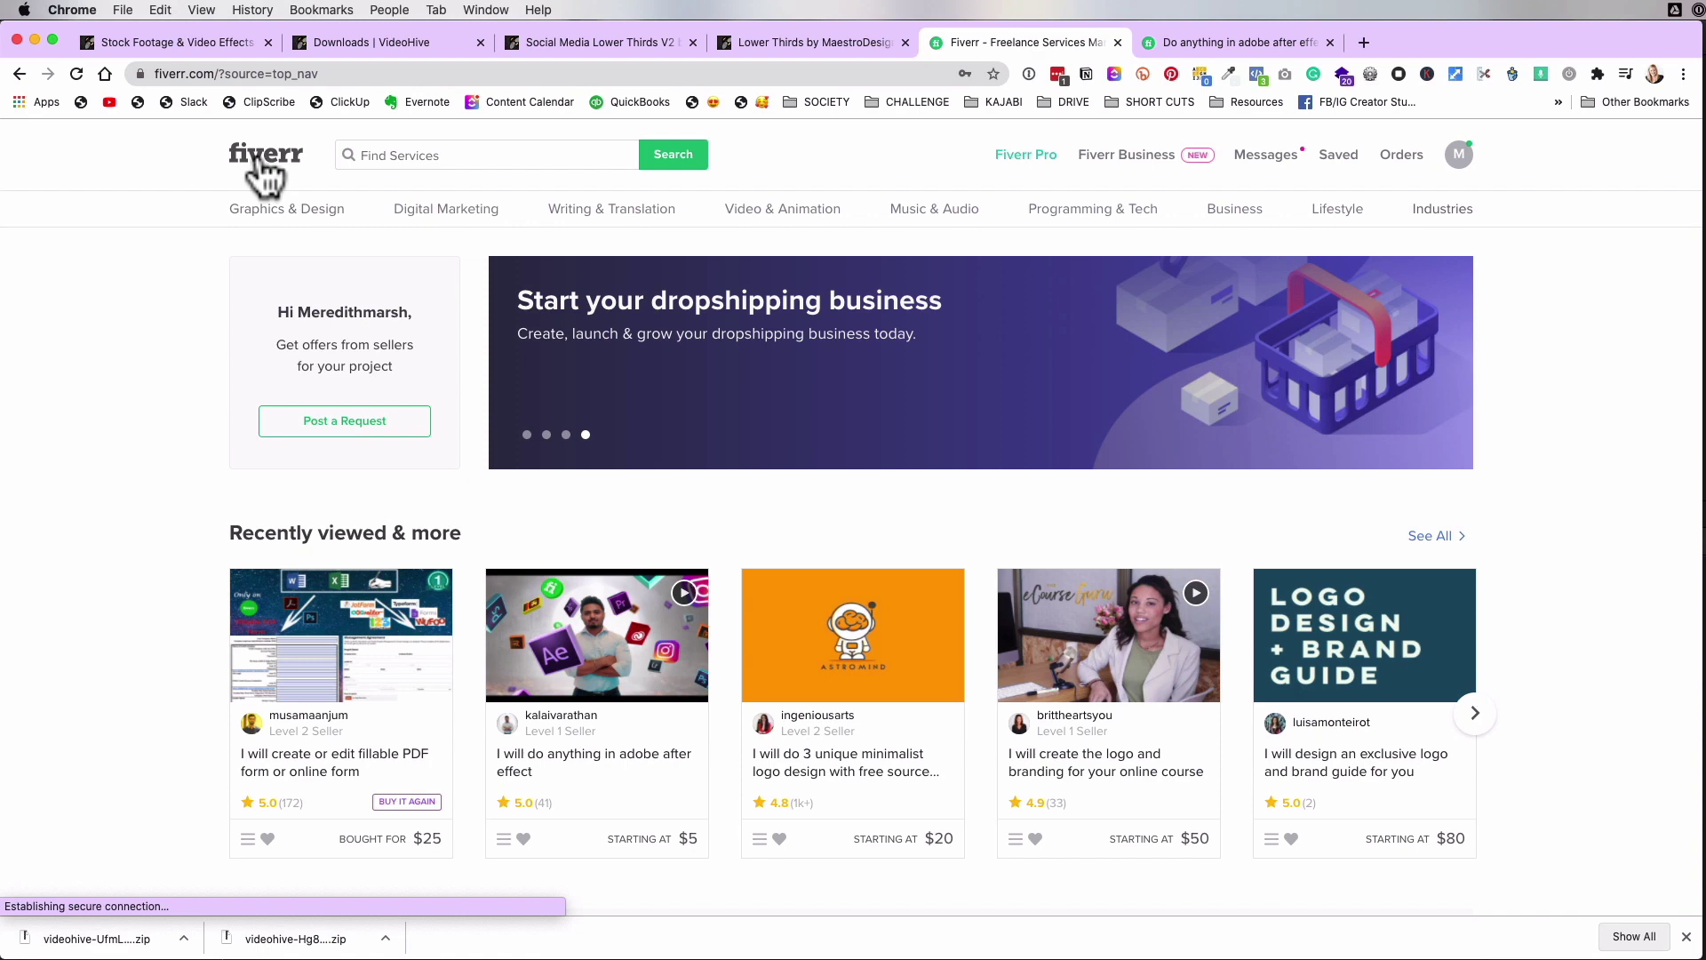
- Return to the VideoHive home page in Chrome and view the purchased items on its Downloads page
{"action": "left_click", "coordinate": [222, 52]}
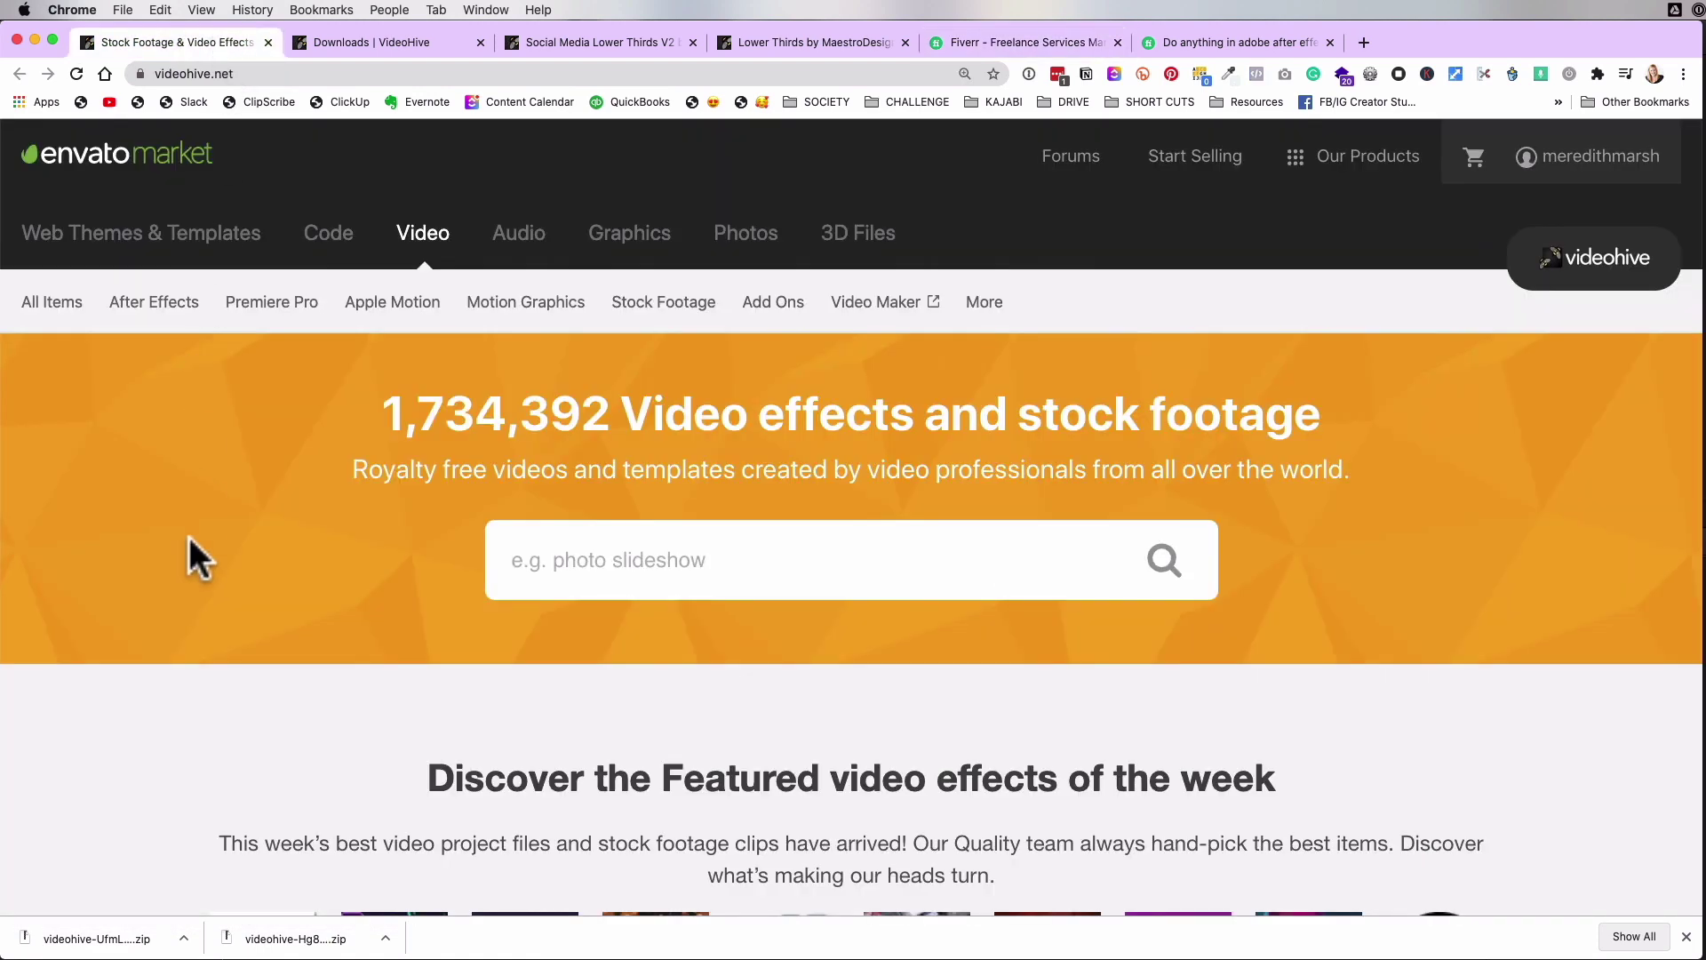
{"action": "scroll", "coordinate": [190, 548], "scroll_direction": "down", "scroll_amount": 3}
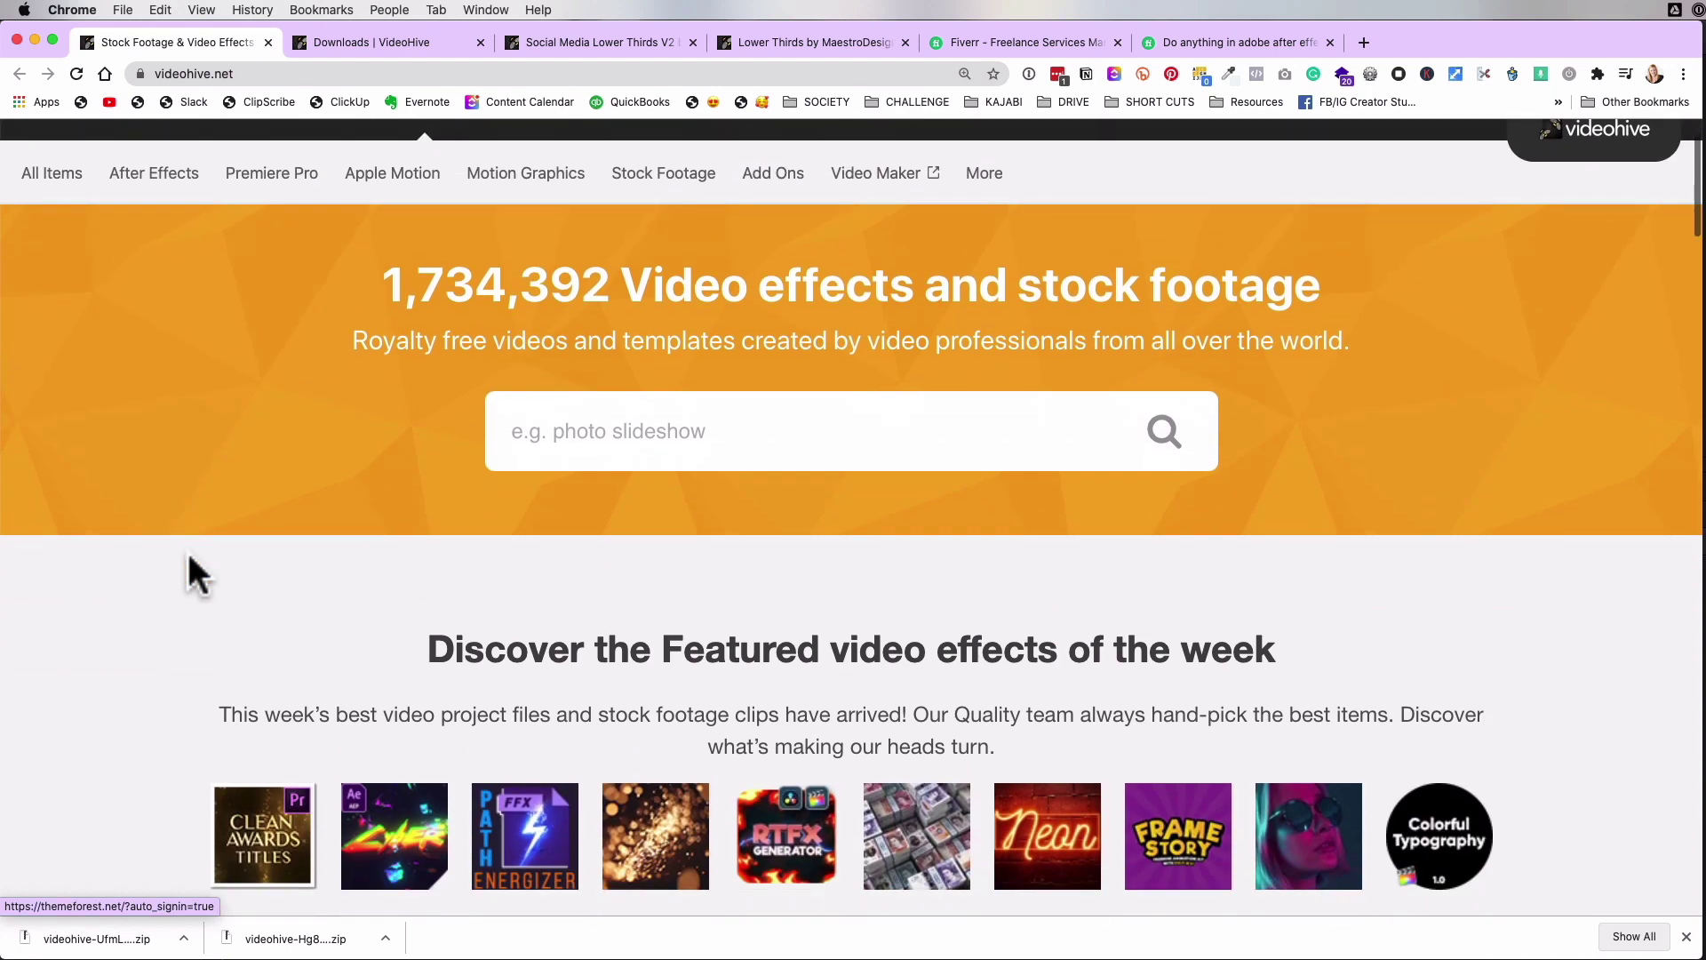
{"action": "left_click", "coordinate": [343, 40]}
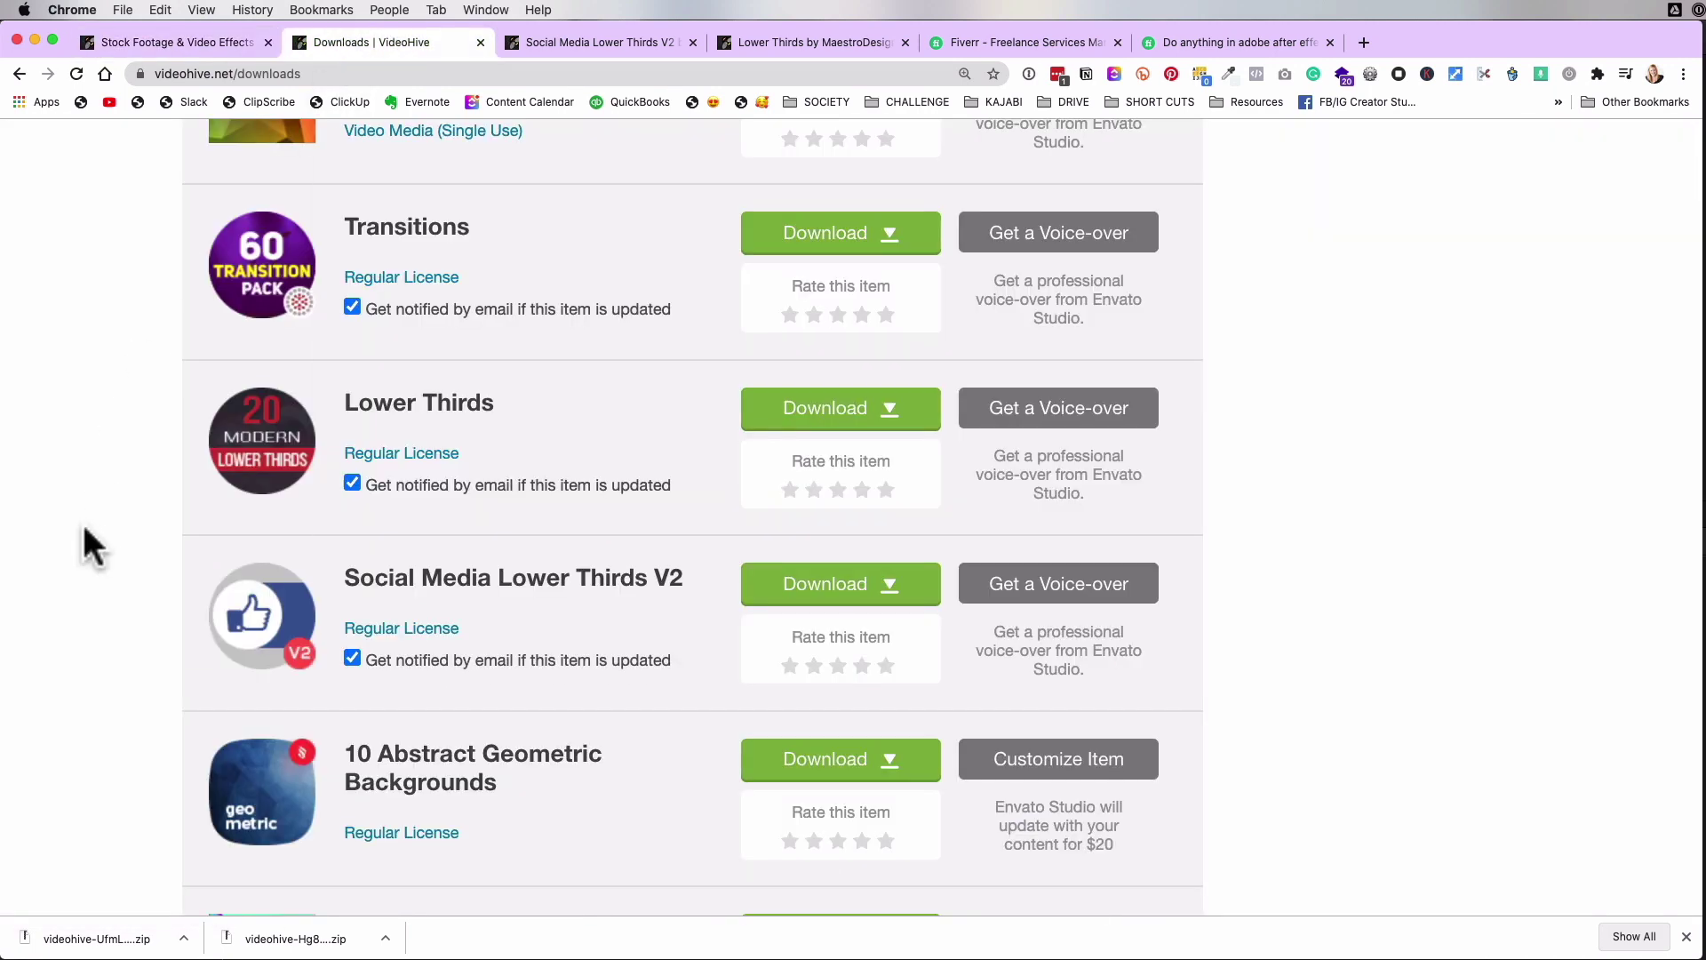
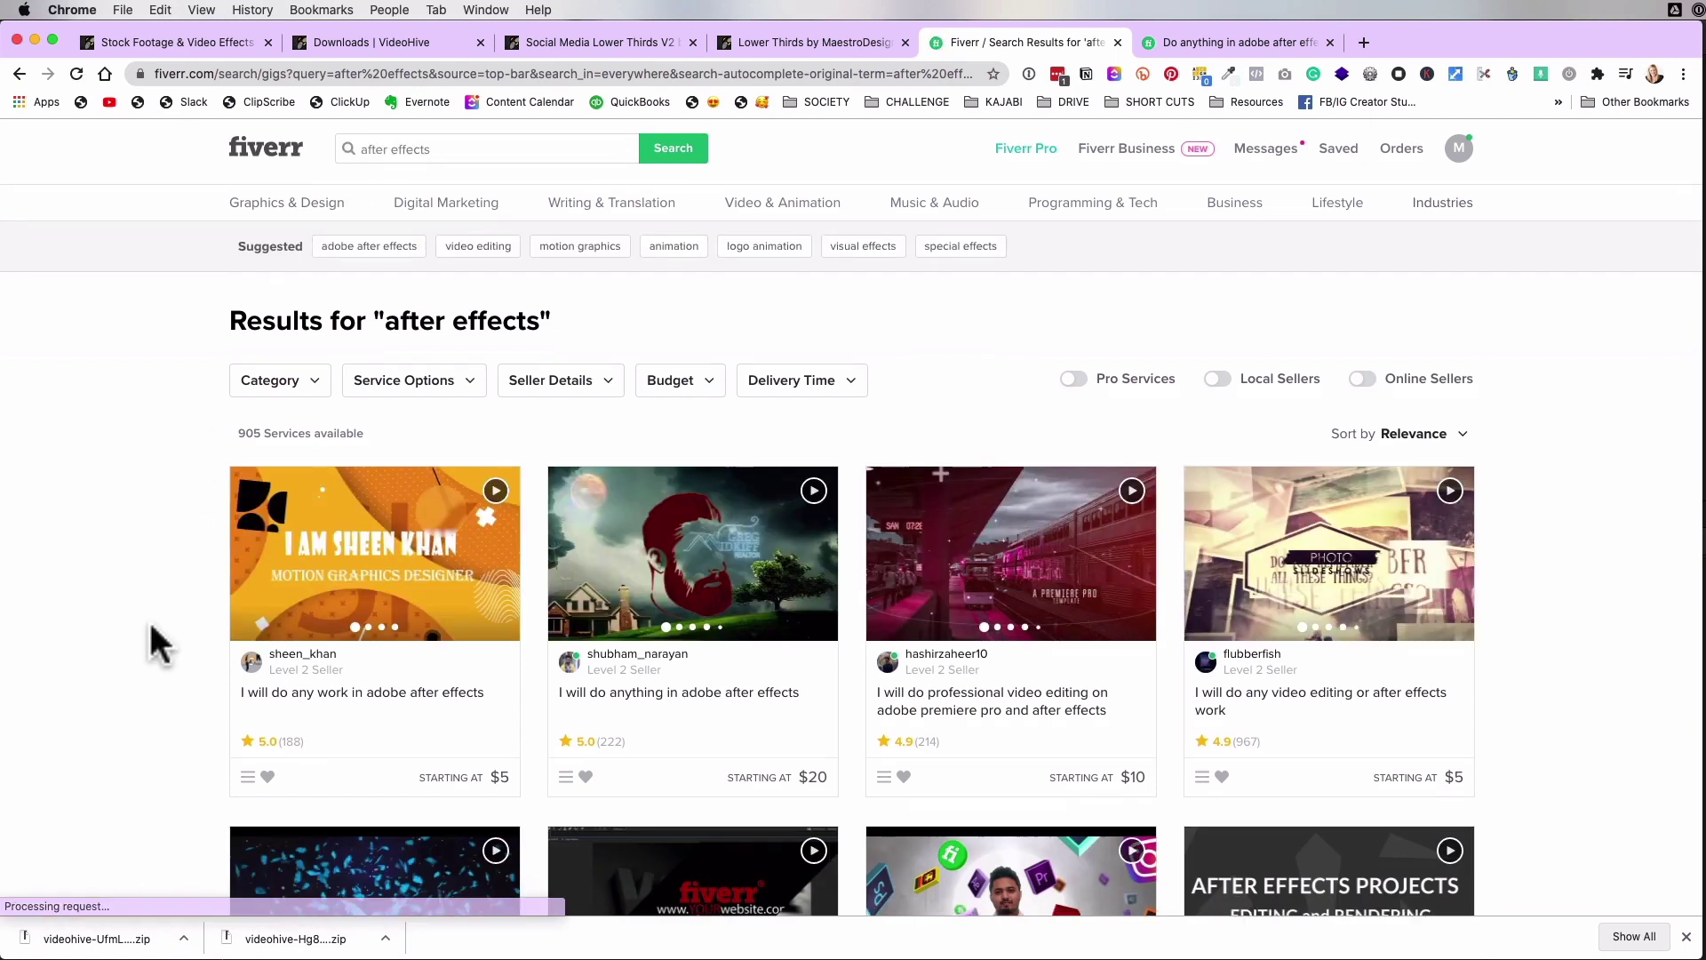
- Review the Fiverr results for "after effects" and view the "I will do anything in adobe after effect" gig
{"action": "scroll", "coordinate": [156, 642], "scroll_direction": "down", "scroll_amount": 1}
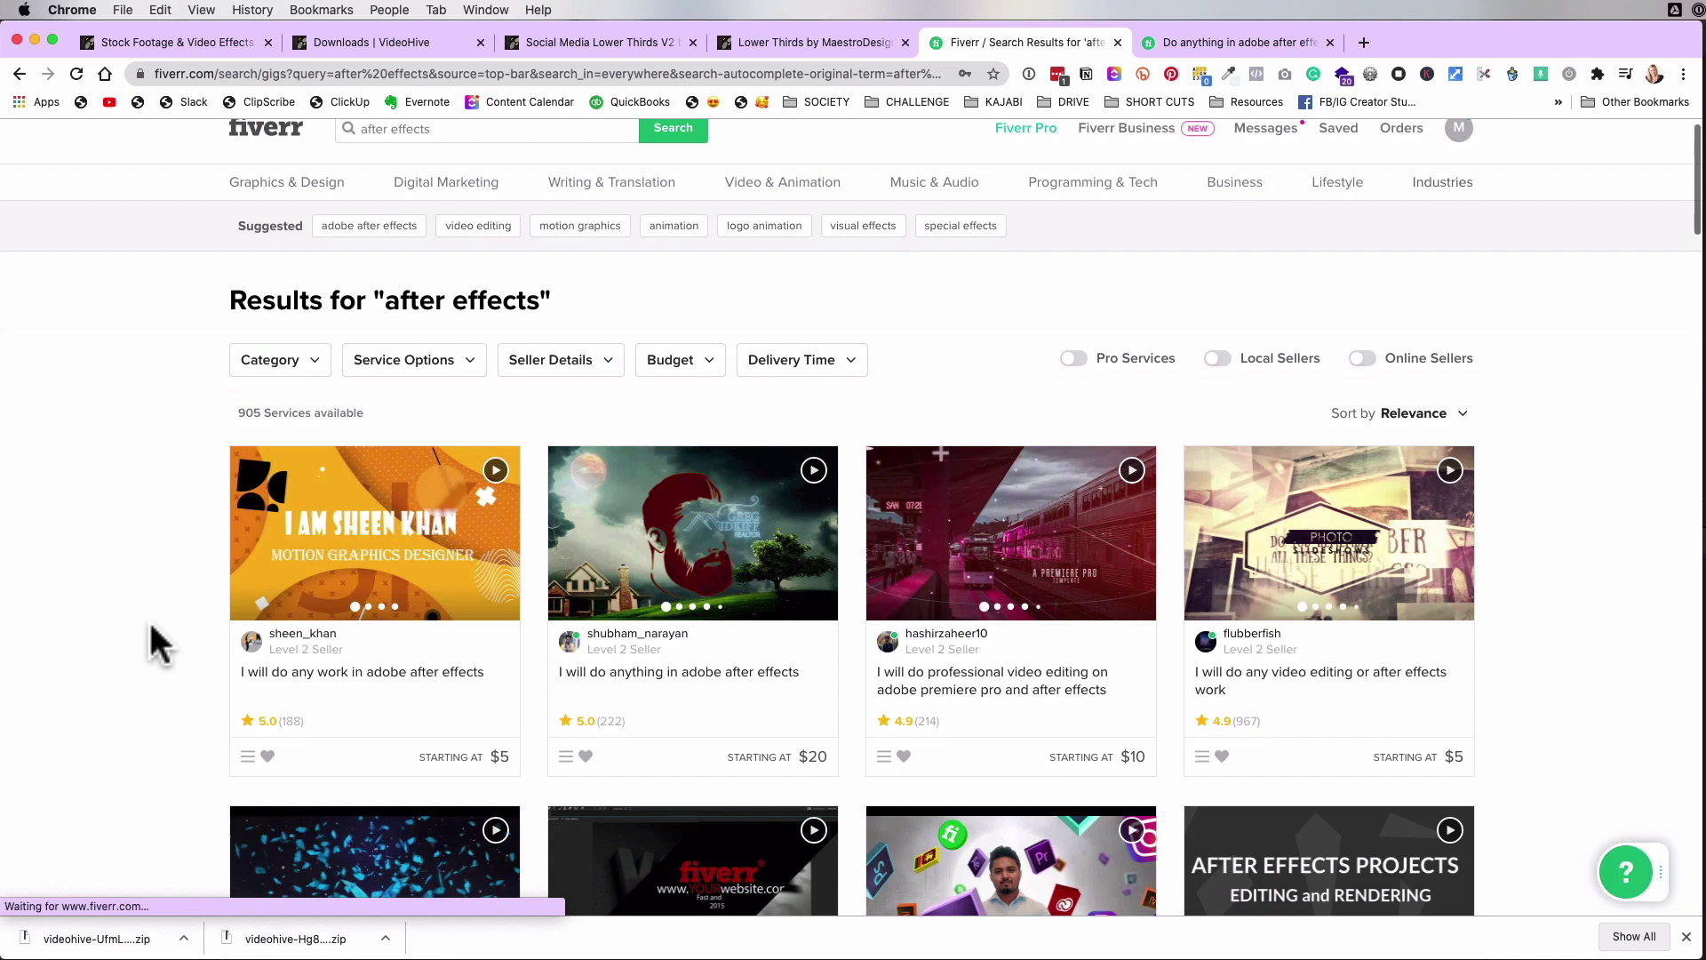
{"action": "scroll", "coordinate": [149, 626], "scroll_direction": "down", "scroll_amount": 3}
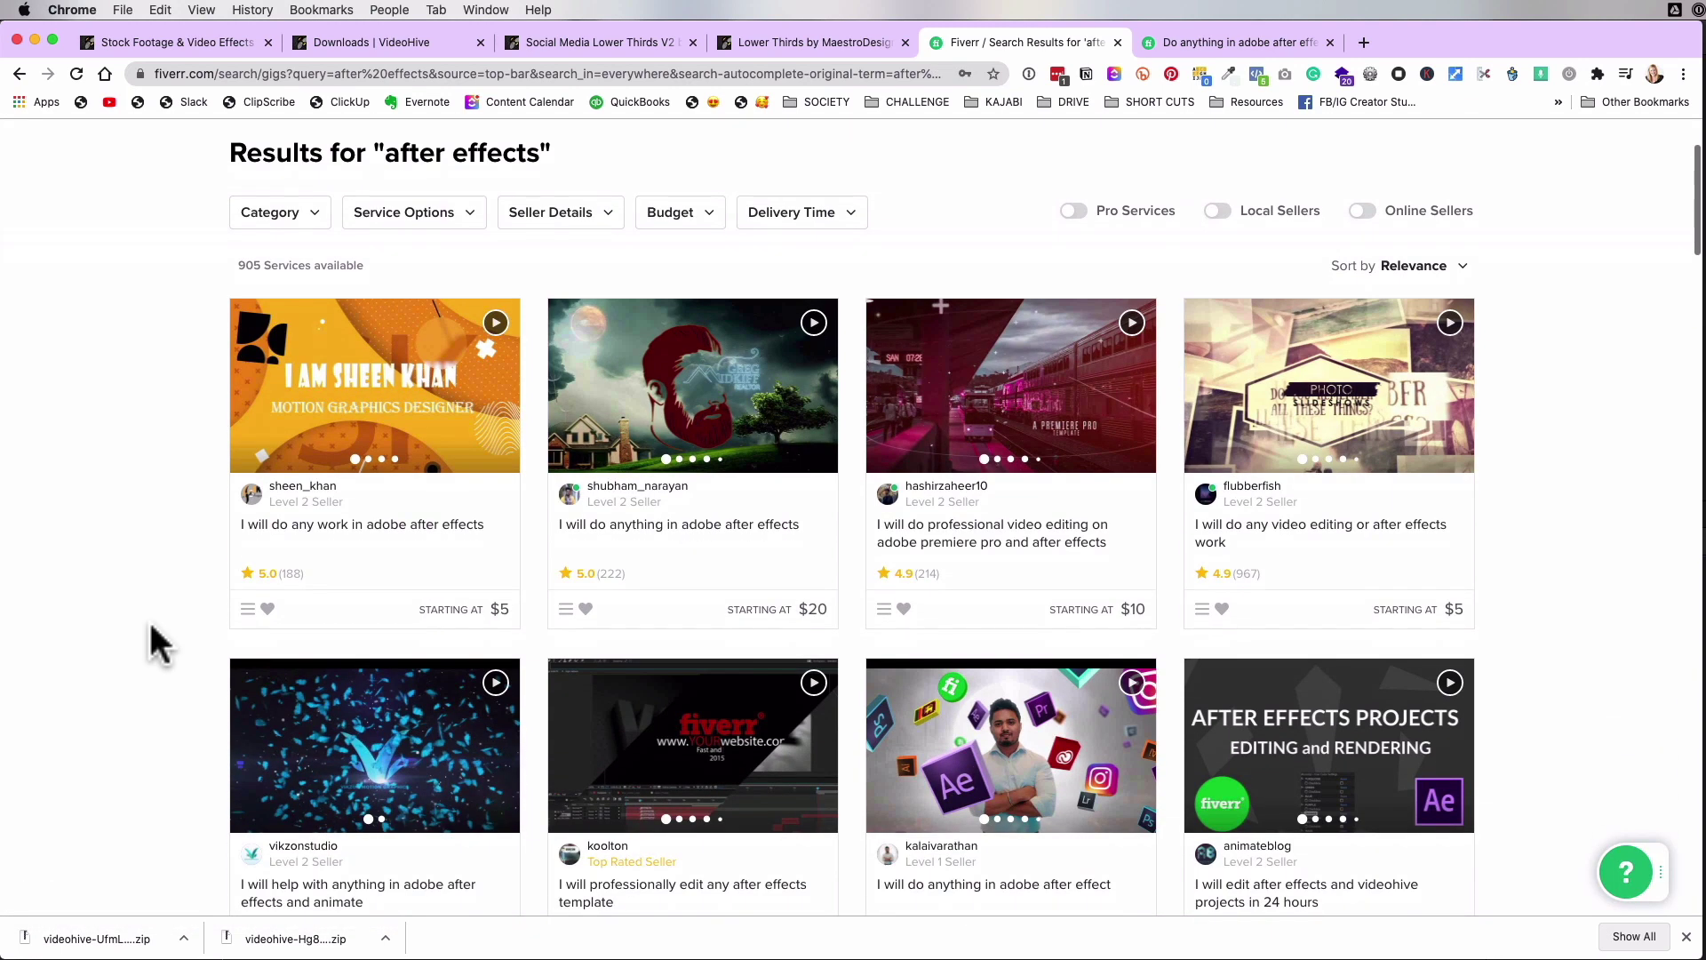
{"action": "scroll", "coordinate": [149, 627], "scroll_direction": "down", "scroll_amount": 2}
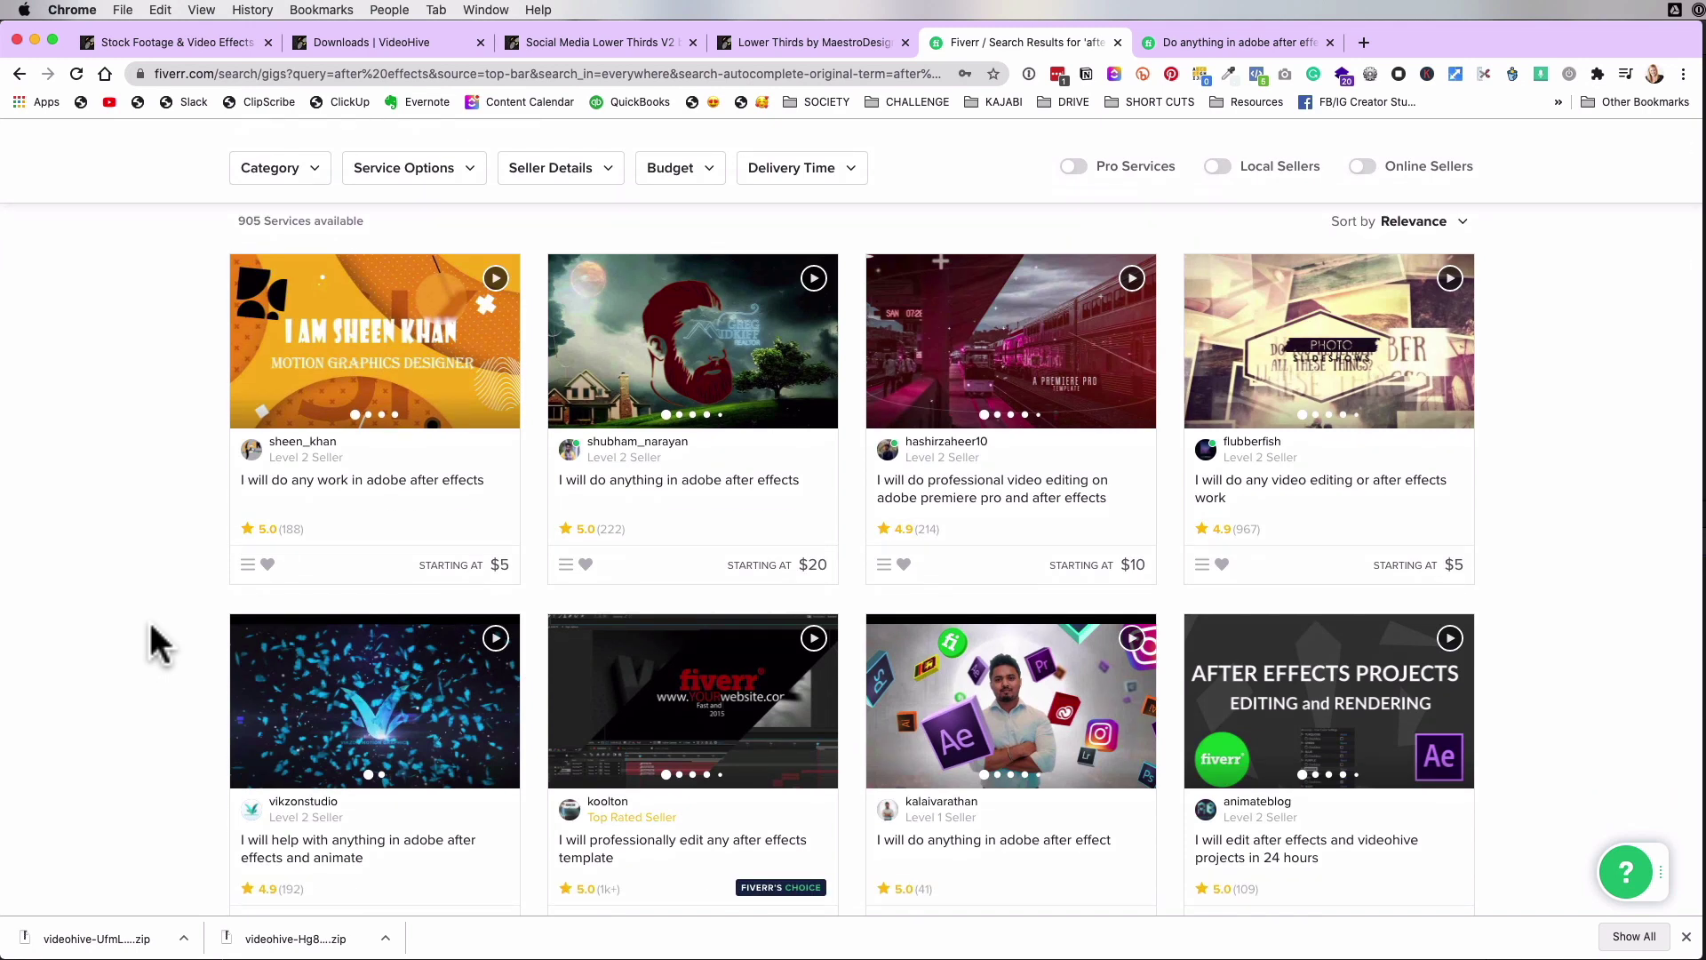
{"action": "left_click", "coordinate": [1234, 42]}
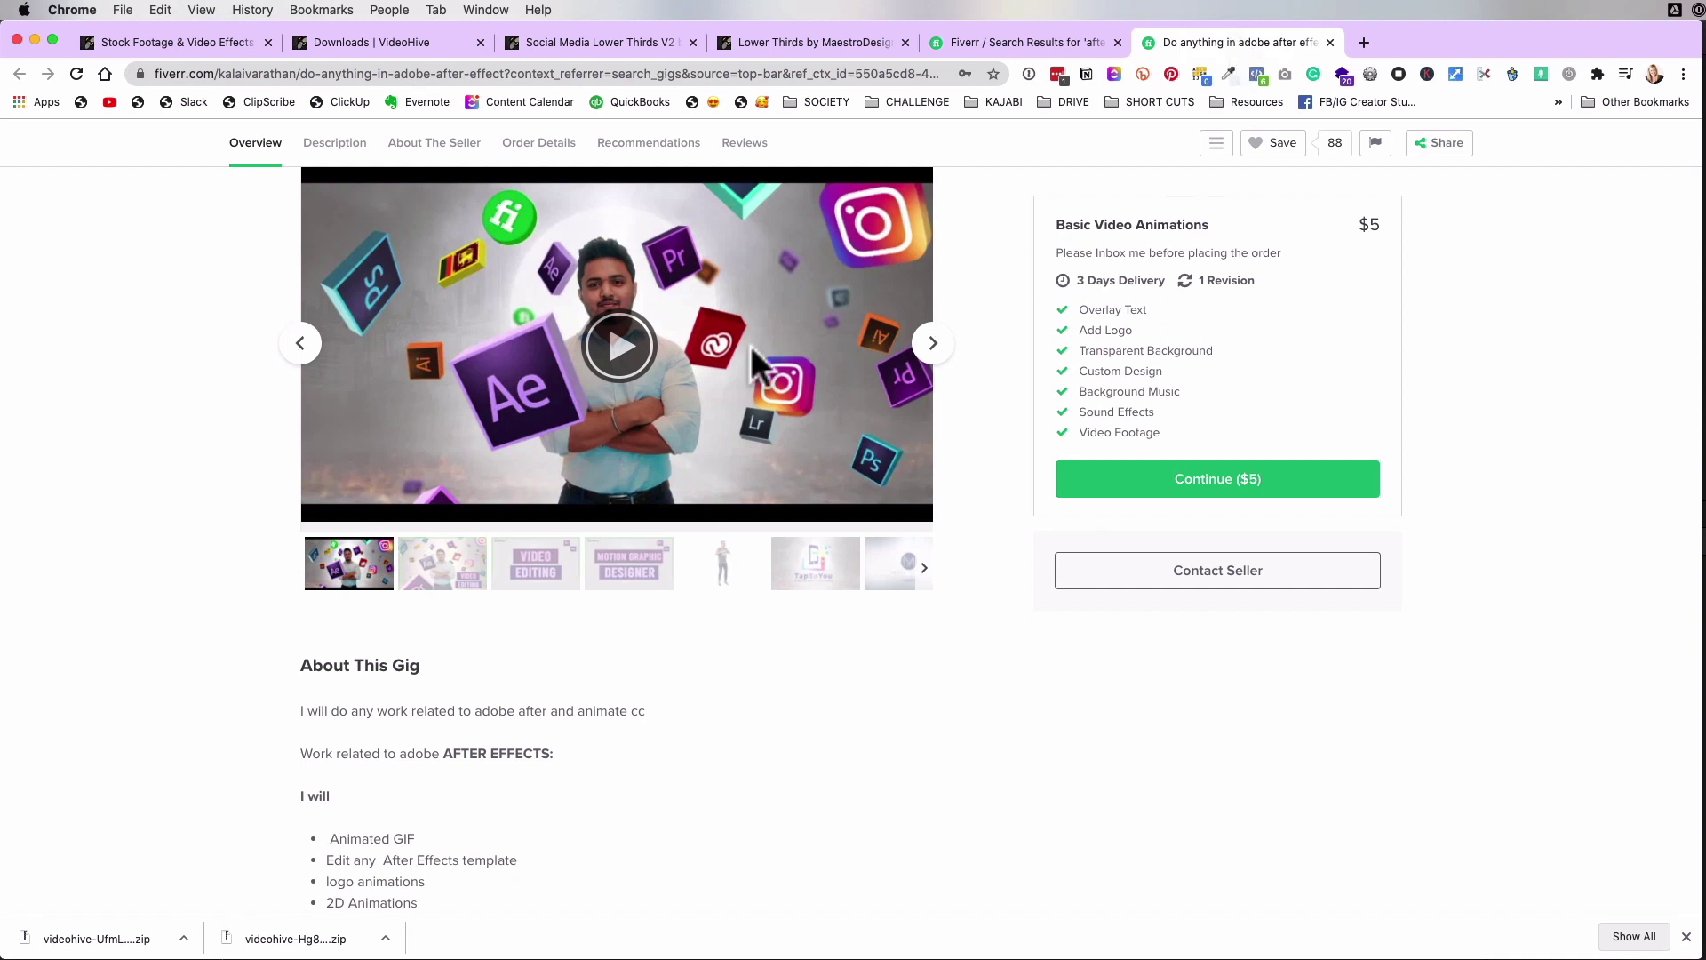
{"action": "scroll", "coordinate": [187, 476], "scroll_direction": "up", "scroll_amount": 3}
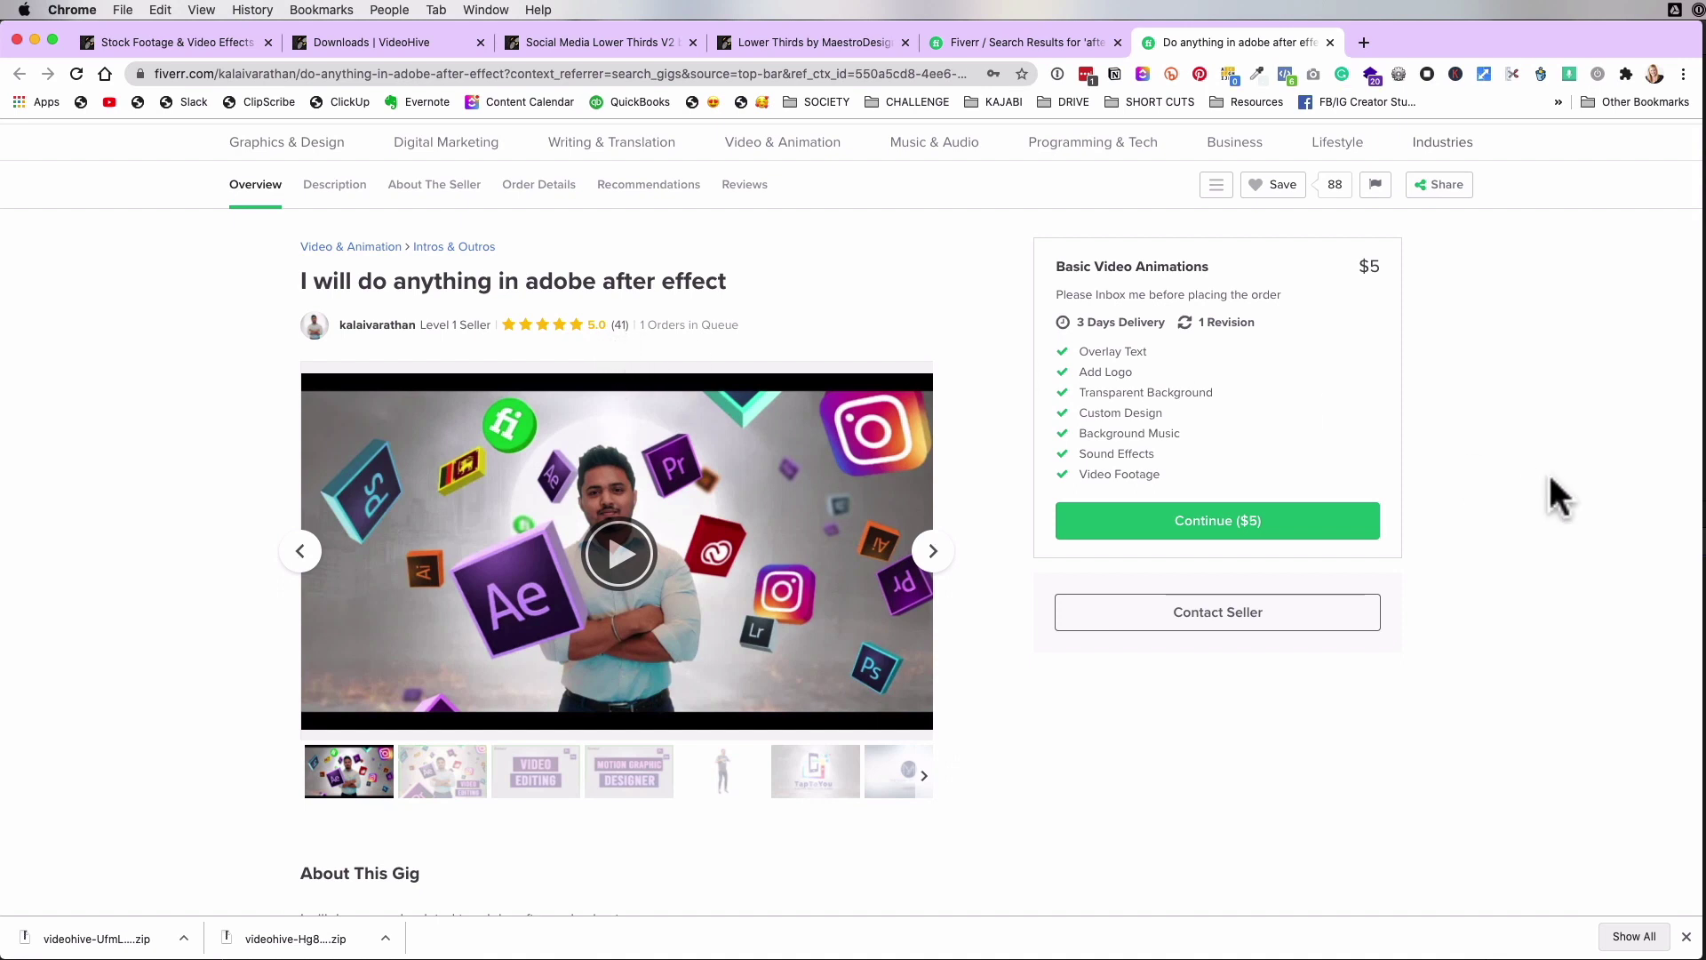
- Send the gig's seller a message asking whether they can customize a purchased AE lower third file with an Instagram handle
{"action": "left_click", "coordinate": [1221, 620]}
{"action": "type", "text": "Hi there! I have an AE file that I purchased from Envato Elements, and I'm wondering if you would be able to customize it for me. It's an In"}
{"action": "key", "text": "BackSpace"}
{"action": "key", "text": "BackSpace"}
{"action": "key", "text": "BackSpace"}
{"action": "key", "text": "BackSpace"}
{"action": "type", "text": "lower third for a YouTube video, and I need to have my Instagram handle added to it. I can send you the file and give you the font name and everything. Please let me know."}
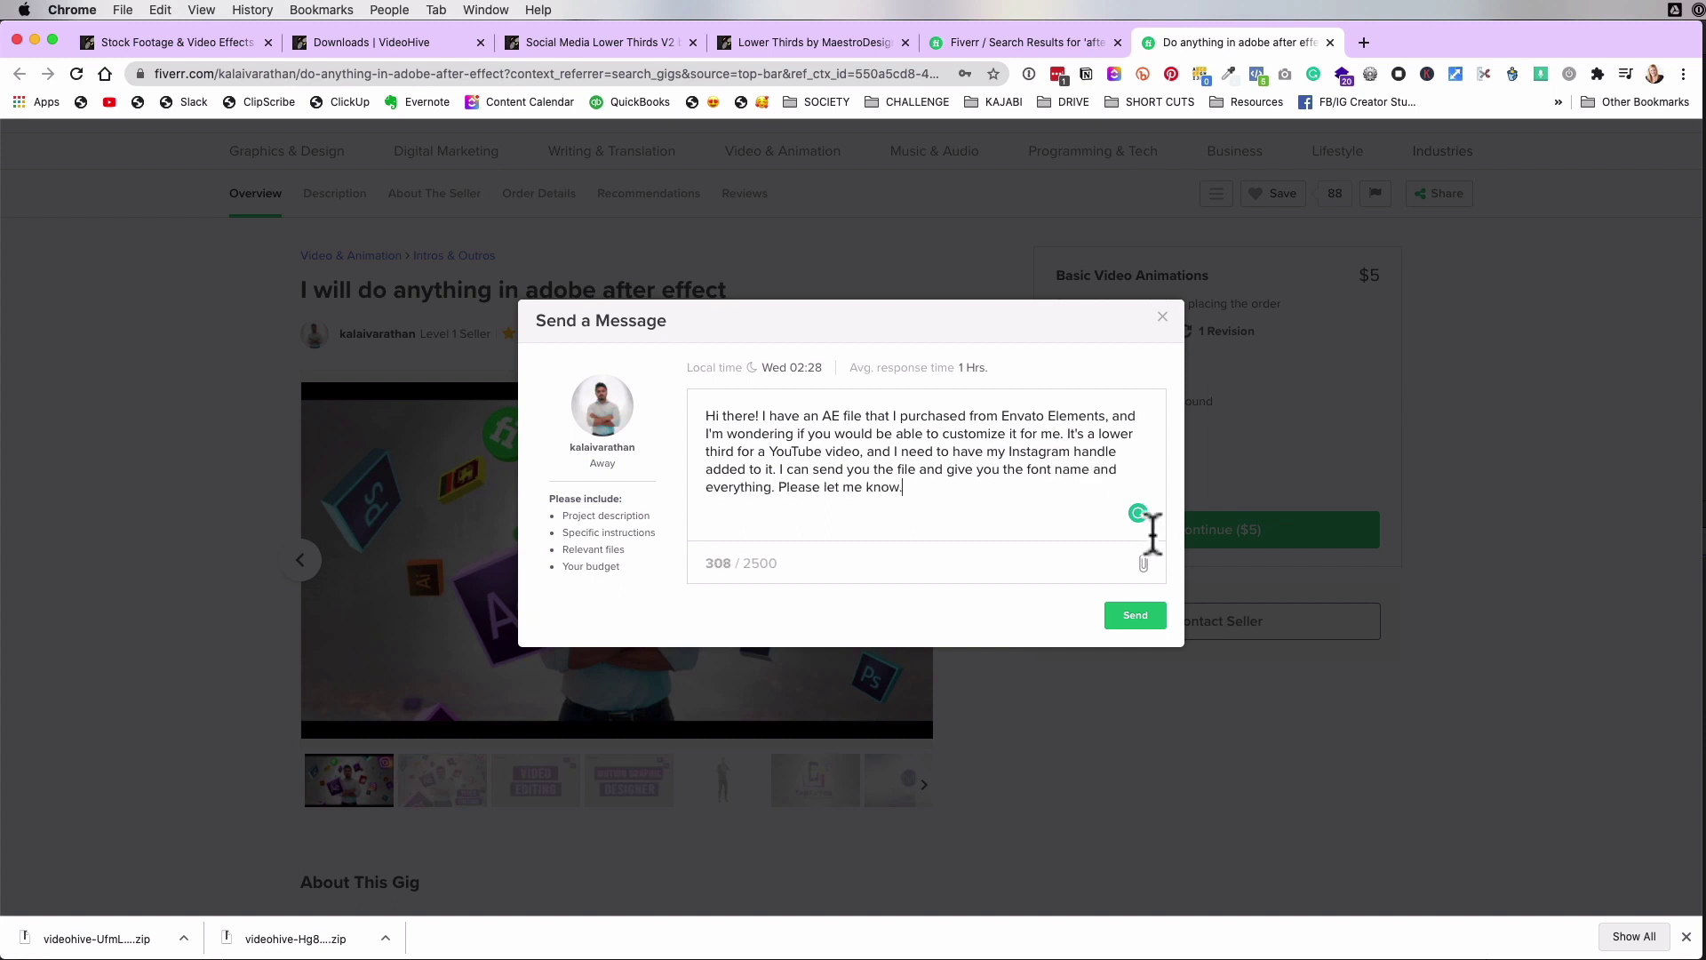
{"action": "left_click", "coordinate": [1138, 627]}
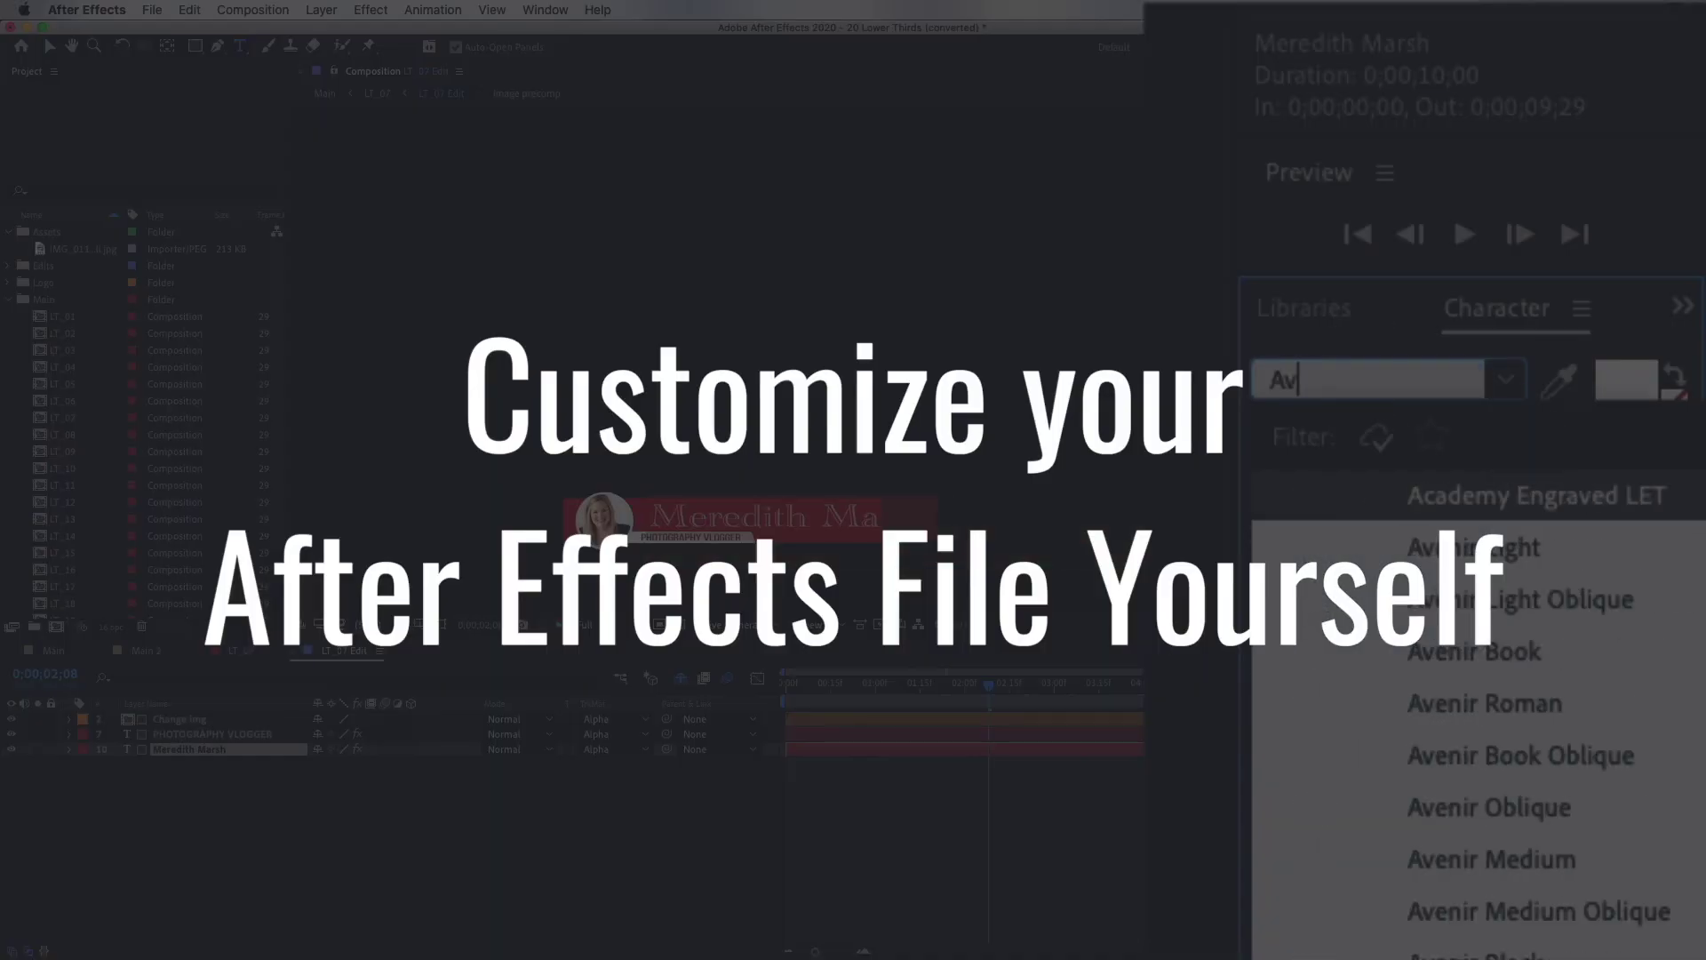
- Set the name text layer in LT_07 Edit to Avenir Next Condensed Medium with All Caps
{"action": "left_click", "coordinate": [1467, 629]}
{"action": "left_click", "coordinate": [1462, 437]}
{"action": "left_click", "coordinate": [1459, 447]}
{"action": "left_click", "coordinate": [1447, 803]}
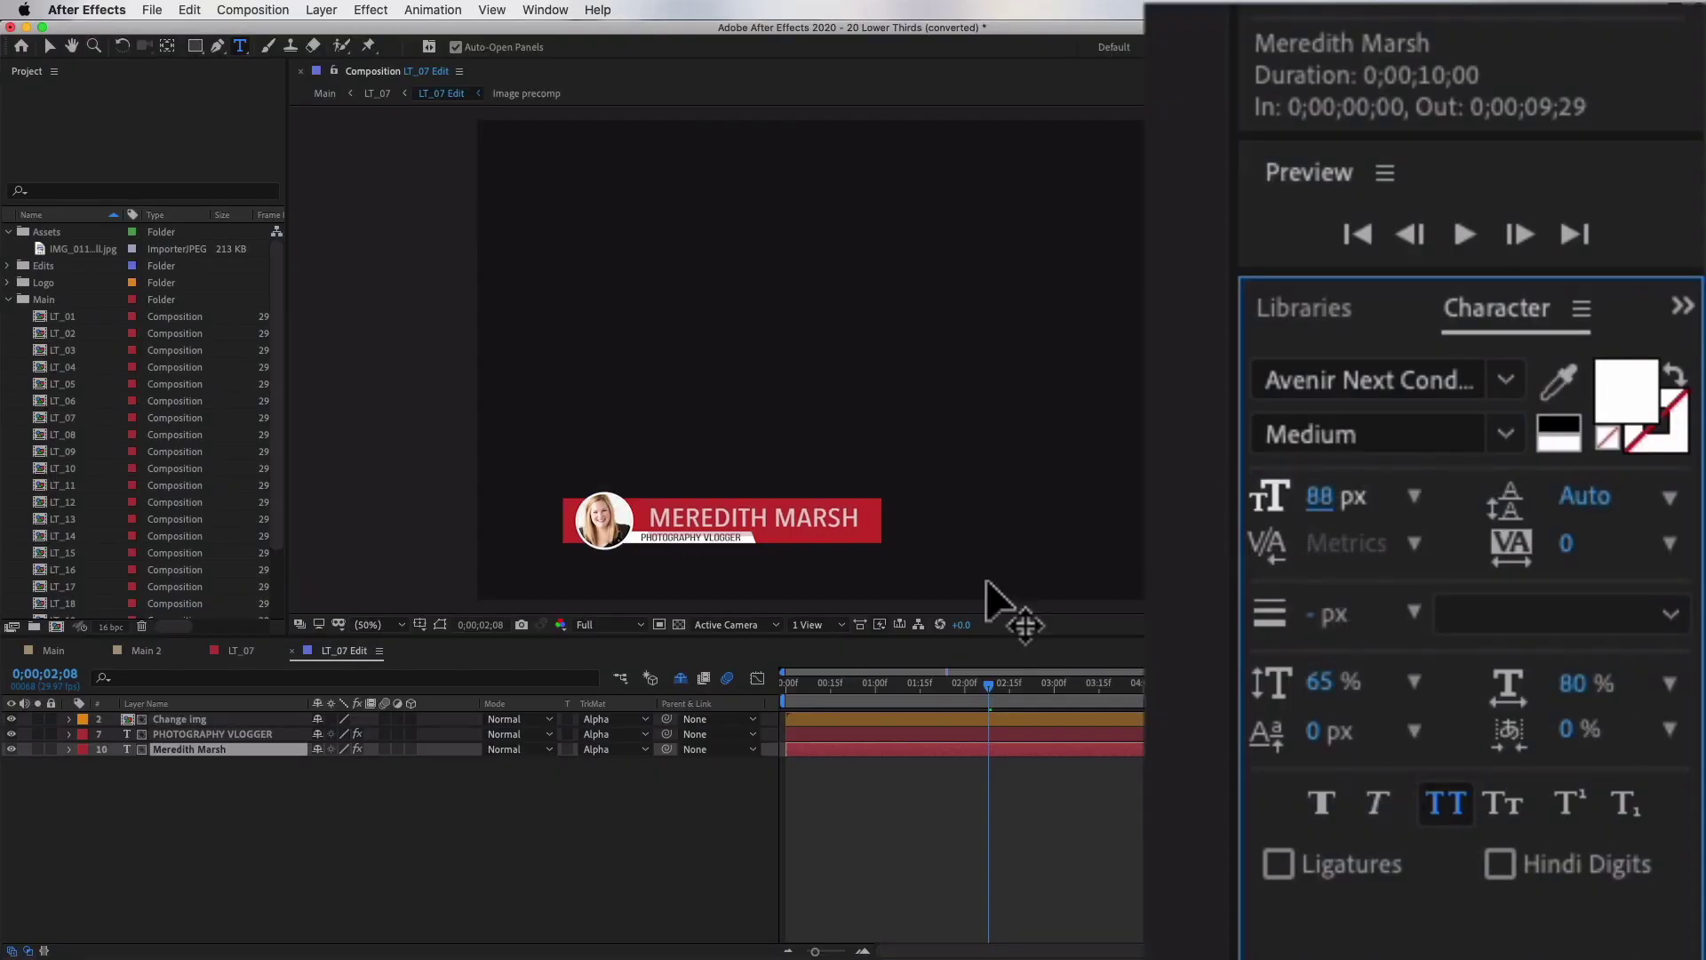
- Replace the PHOTOGRAPHY VLOGGER text in LT_07 Edit with VIDPROMOM.COM
{"action": "double_click", "coordinate": [210, 734]}
{"action": "type", "text": "VIDPROMOM.COM"}
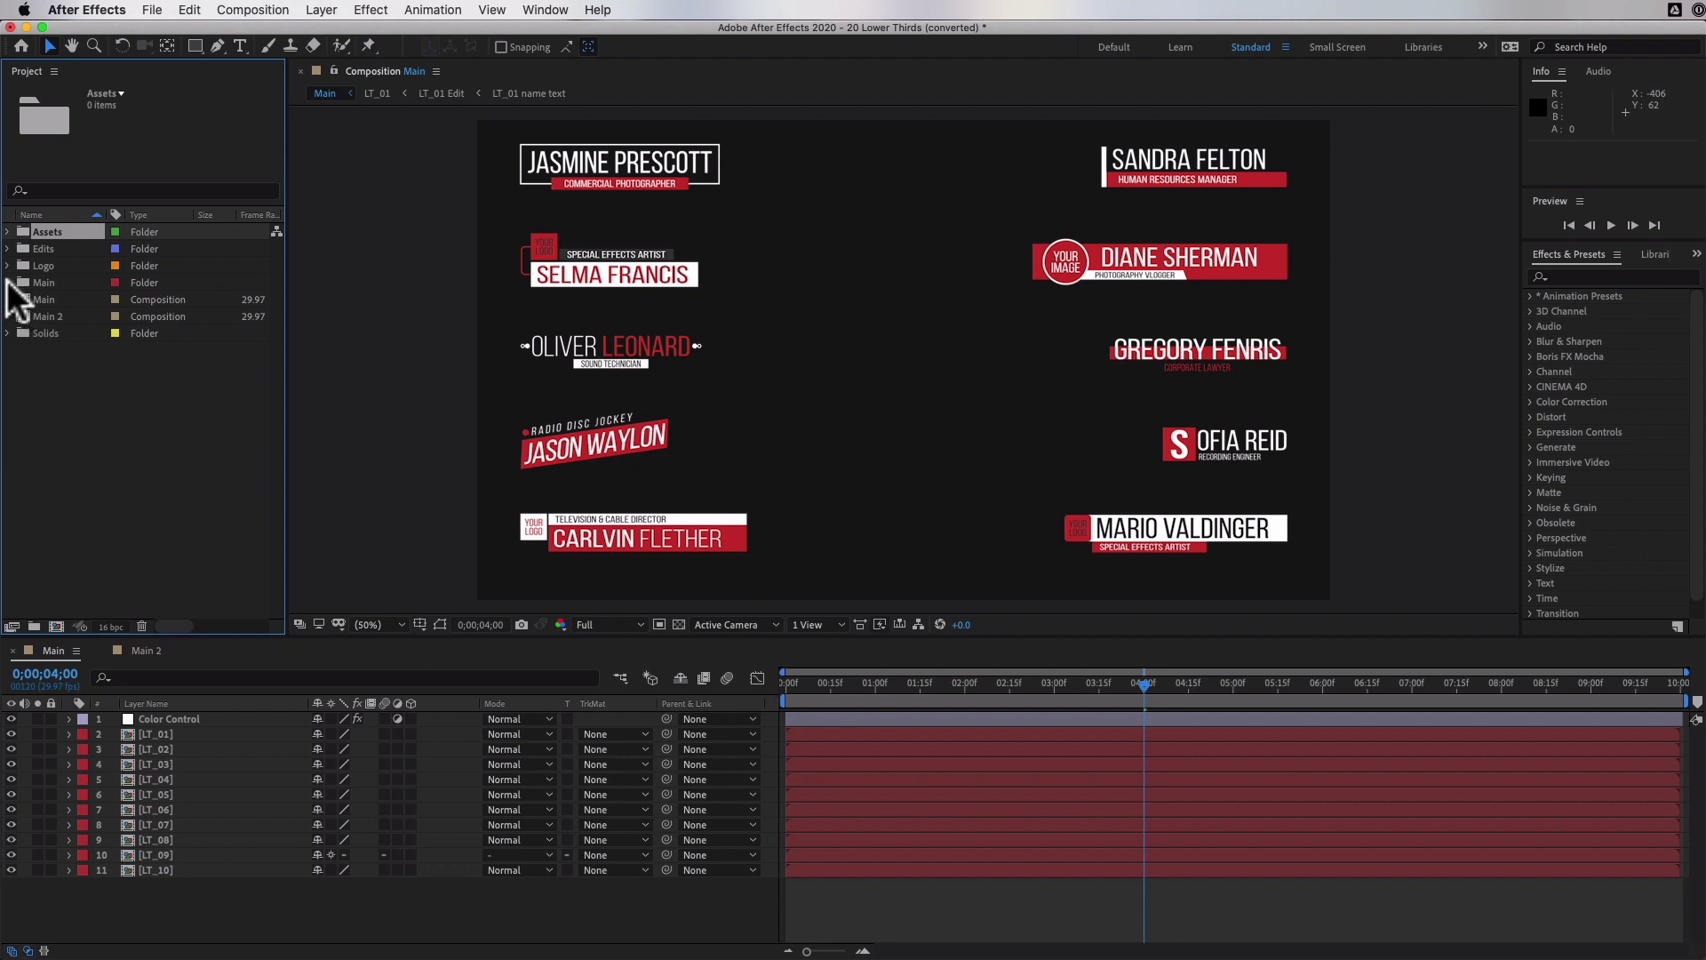
- Expand the Main project folder and toggle the visibility of layers LT_08 and LT_07 off and on to identify their lower thirds
{"action": "left_click", "coordinate": [8, 283]}
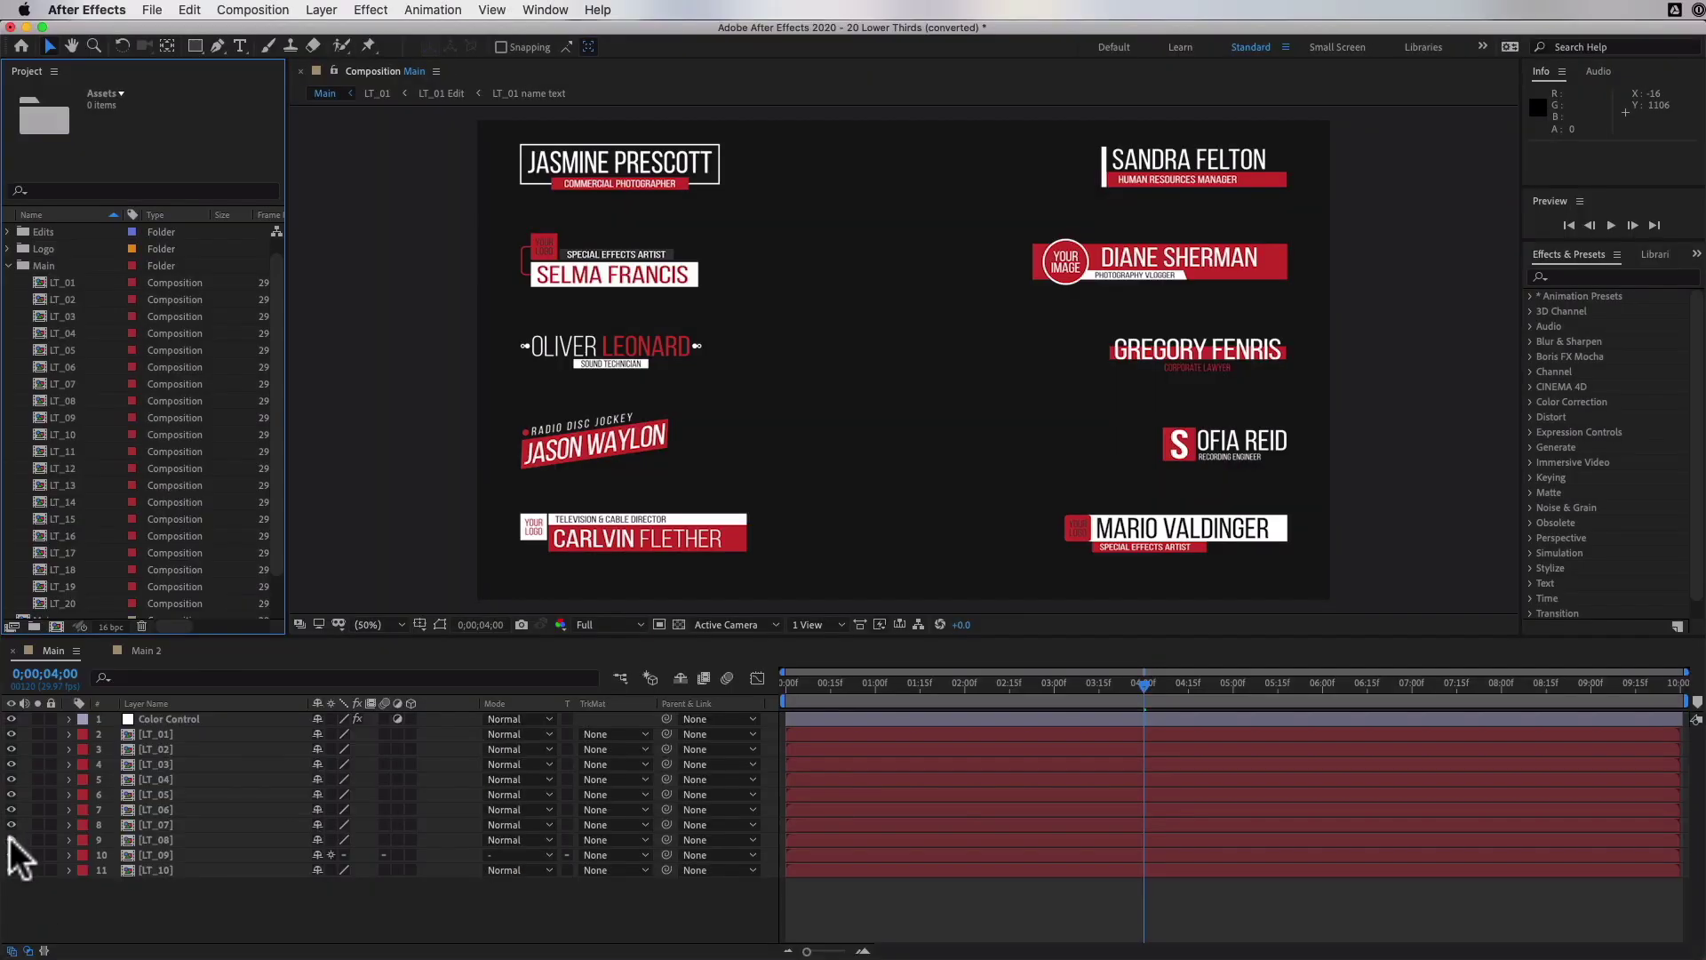
{"action": "left_click", "coordinate": [11, 840]}
{"action": "left_click", "coordinate": [11, 839]}
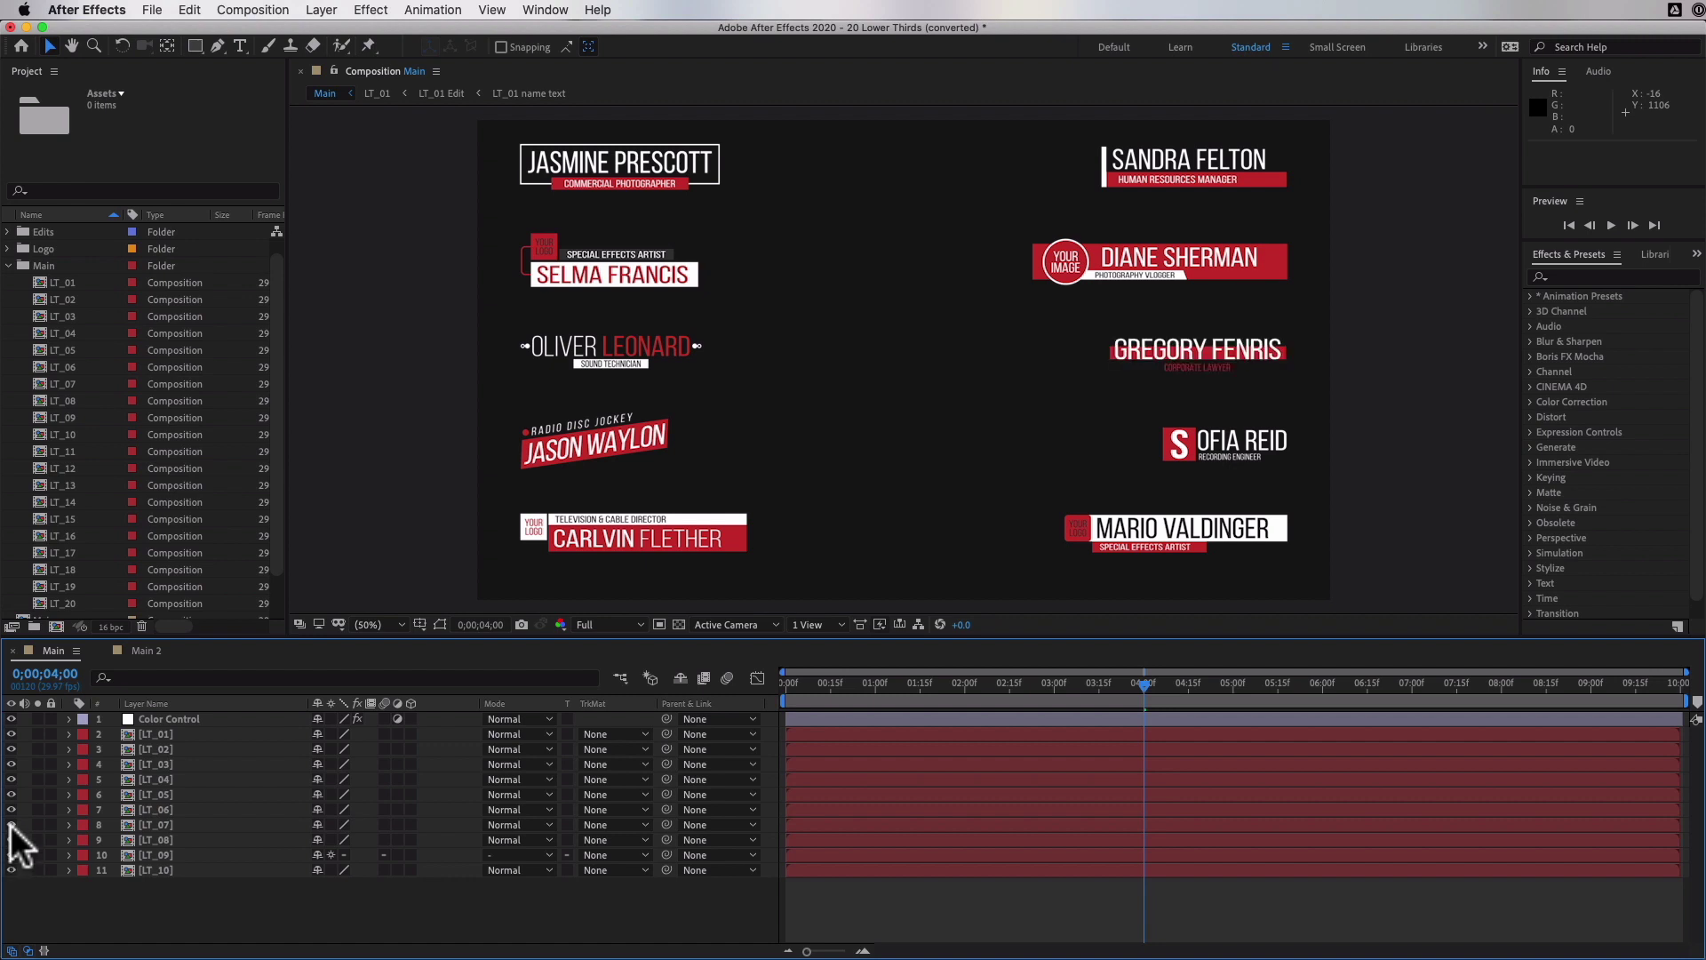
{"action": "left_click", "coordinate": [11, 824]}
{"action": "left_click", "coordinate": [11, 824]}
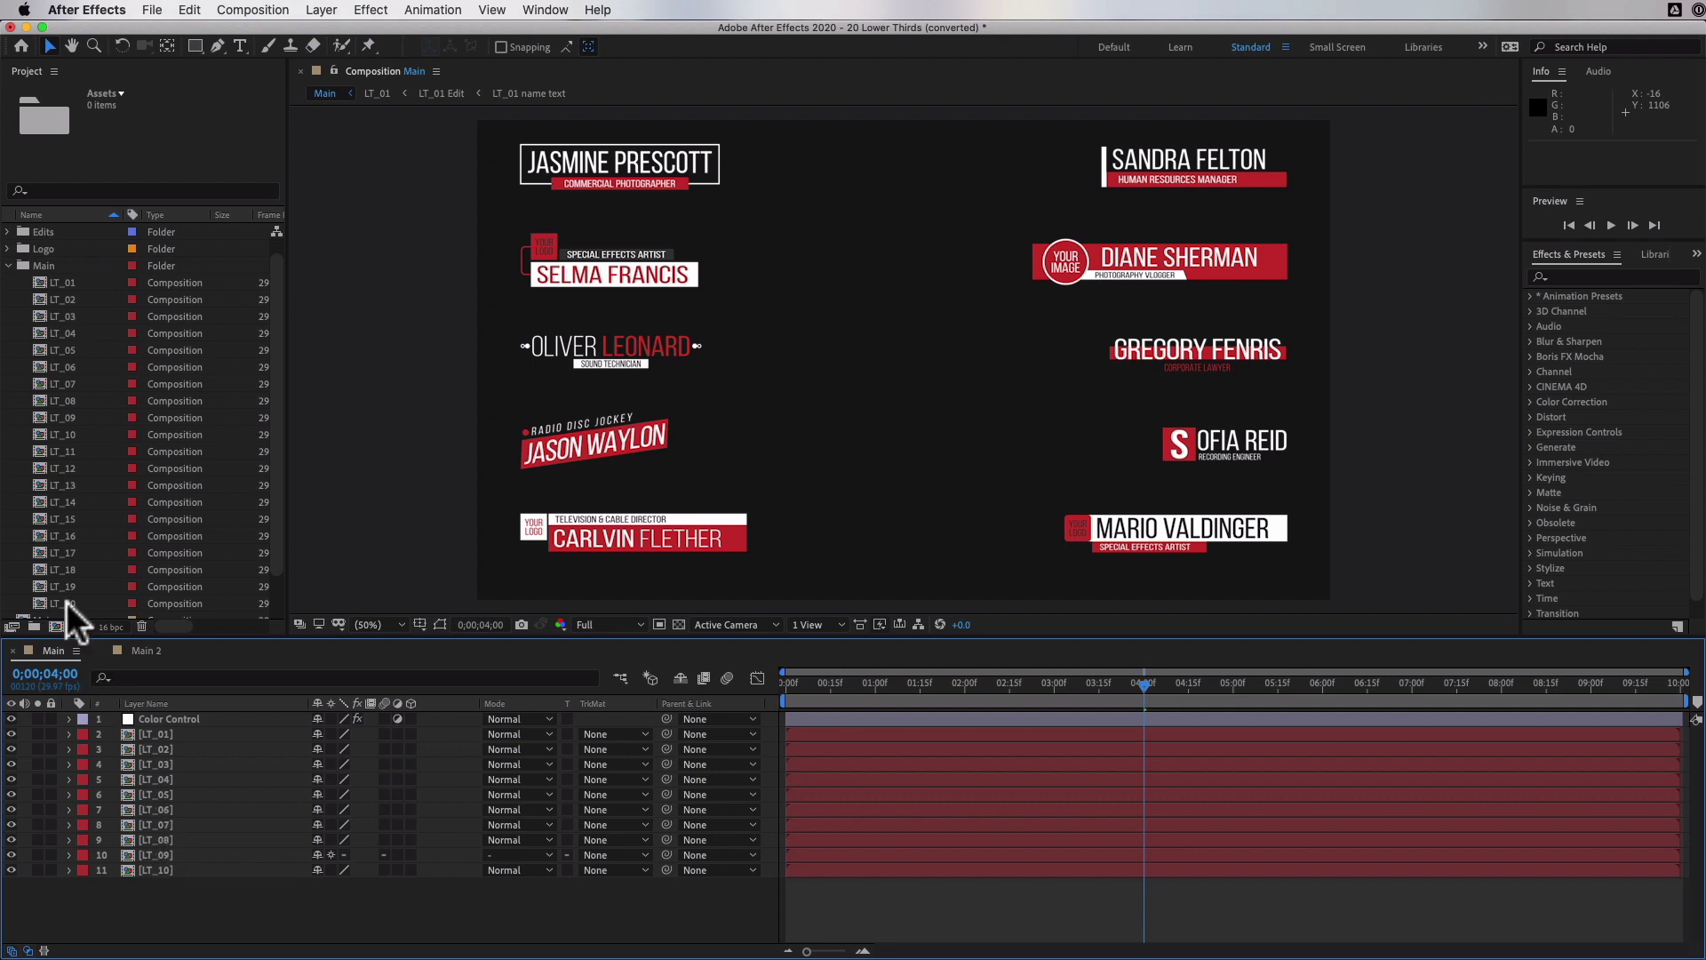
- Open the LT_07 composition, its LT_07 Edit composition, and the Image precomp behind the Change img layer
{"action": "double_click", "coordinate": [41, 385]}
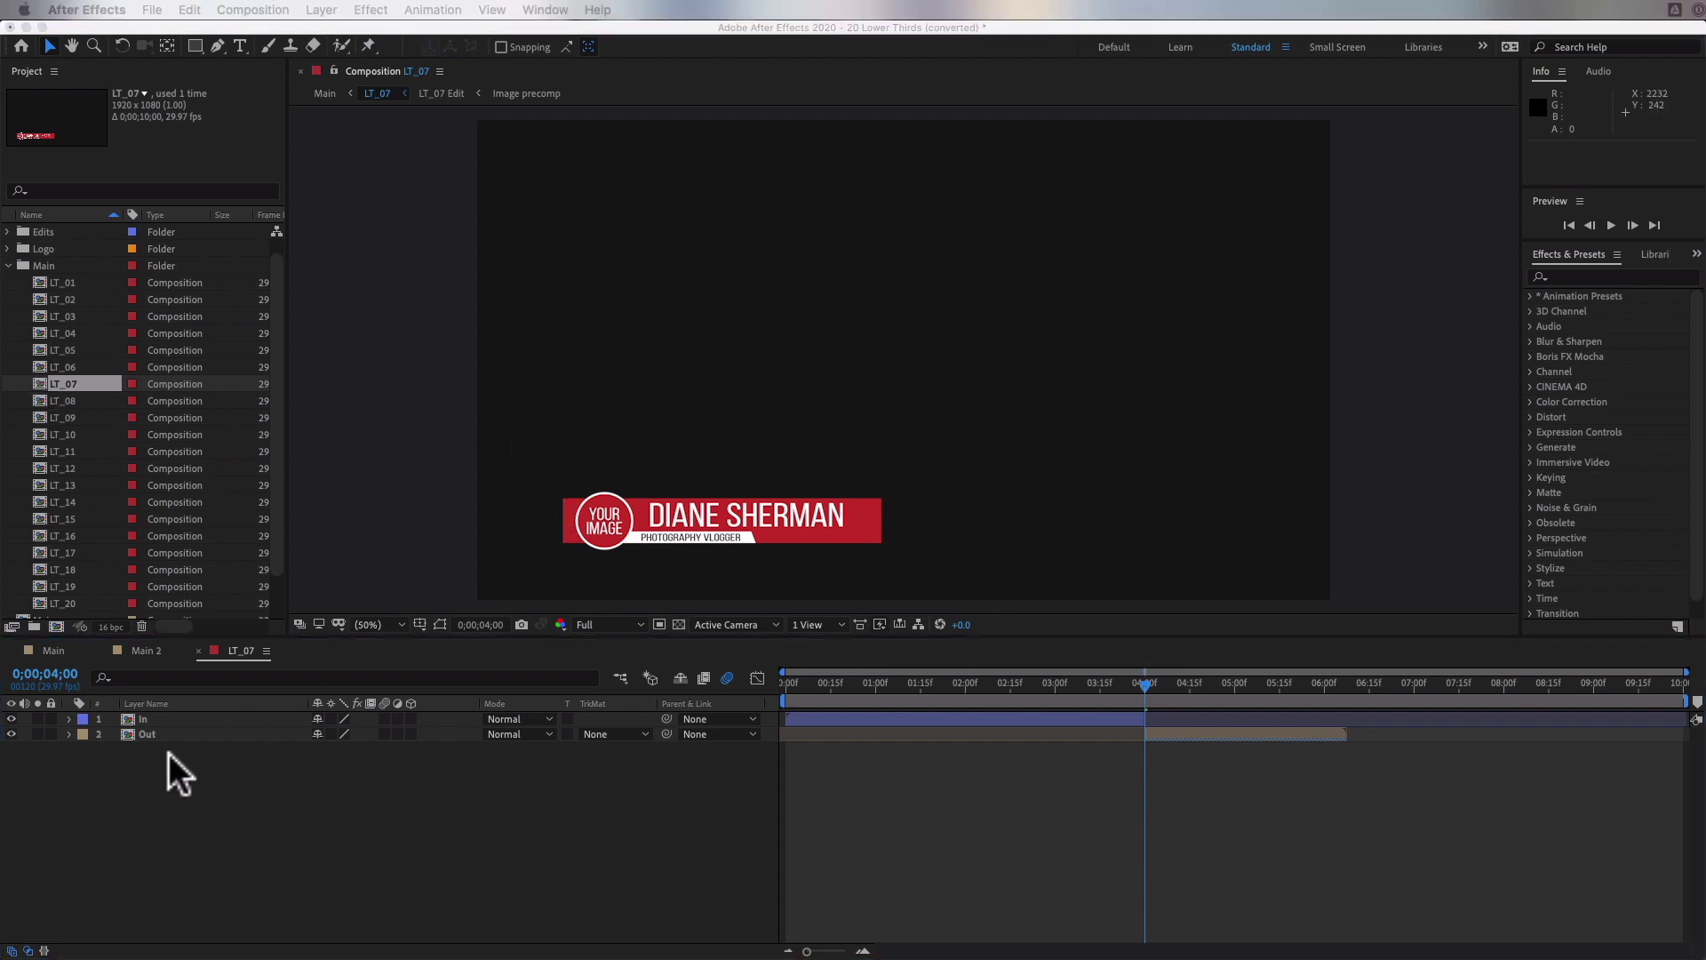
{"action": "left_click", "coordinate": [614, 525]}
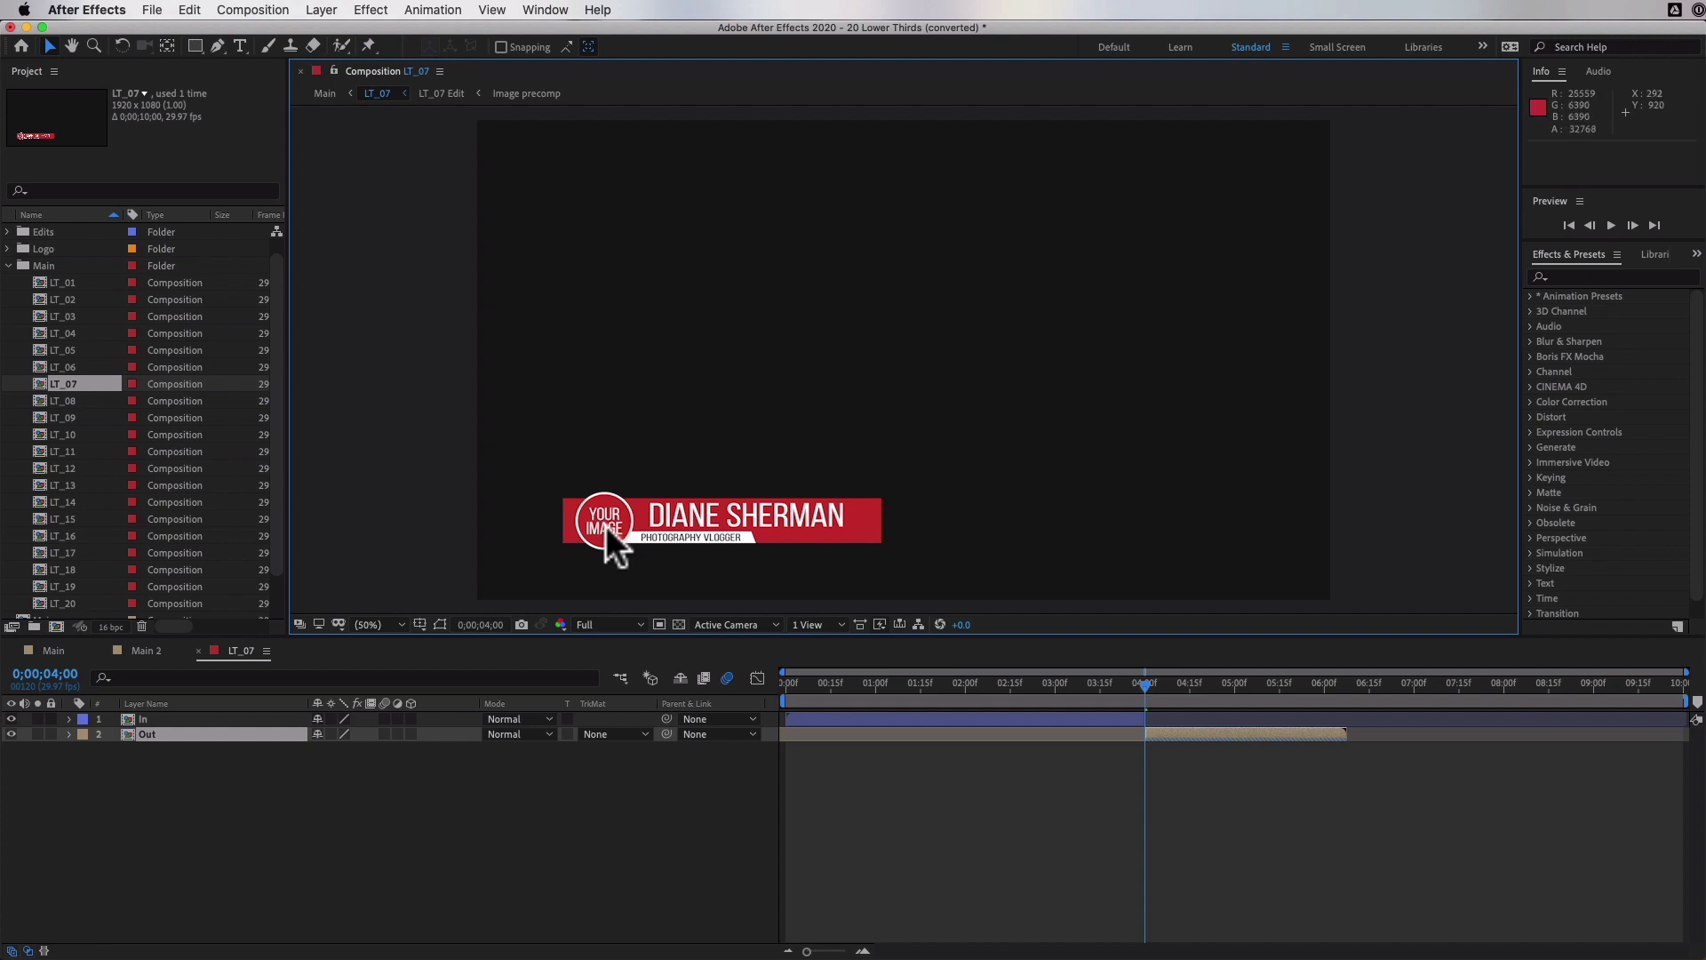
{"action": "double_click", "coordinate": [605, 526]}
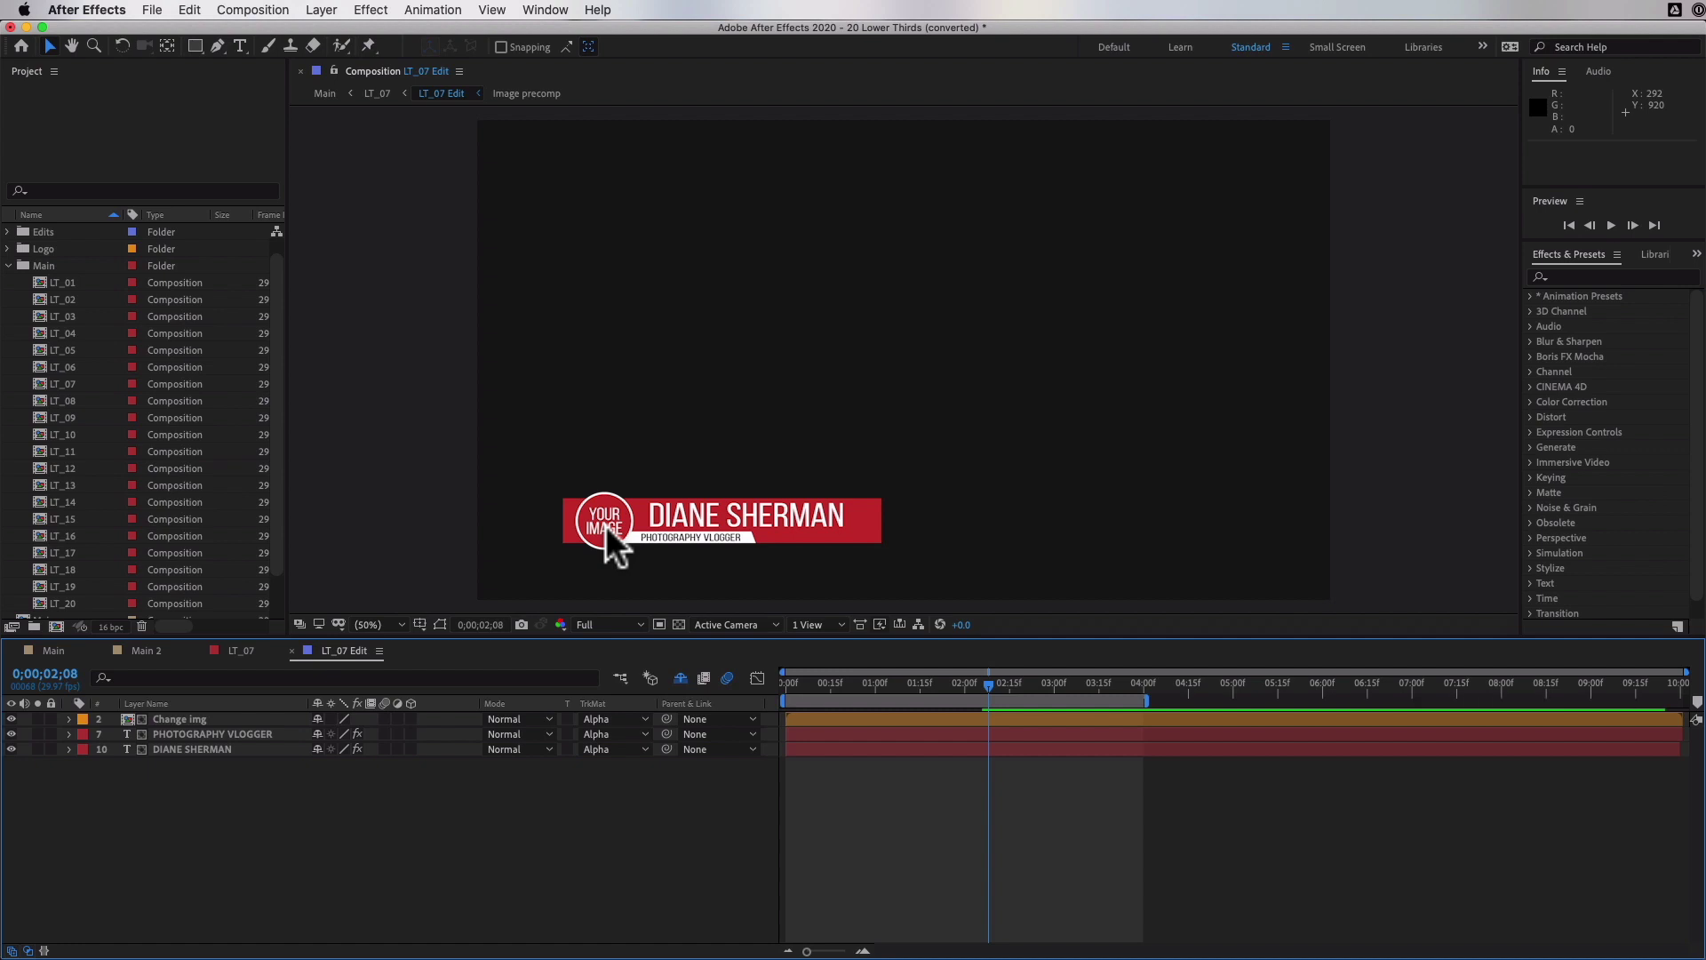
{"action": "left_click", "coordinate": [194, 718]}
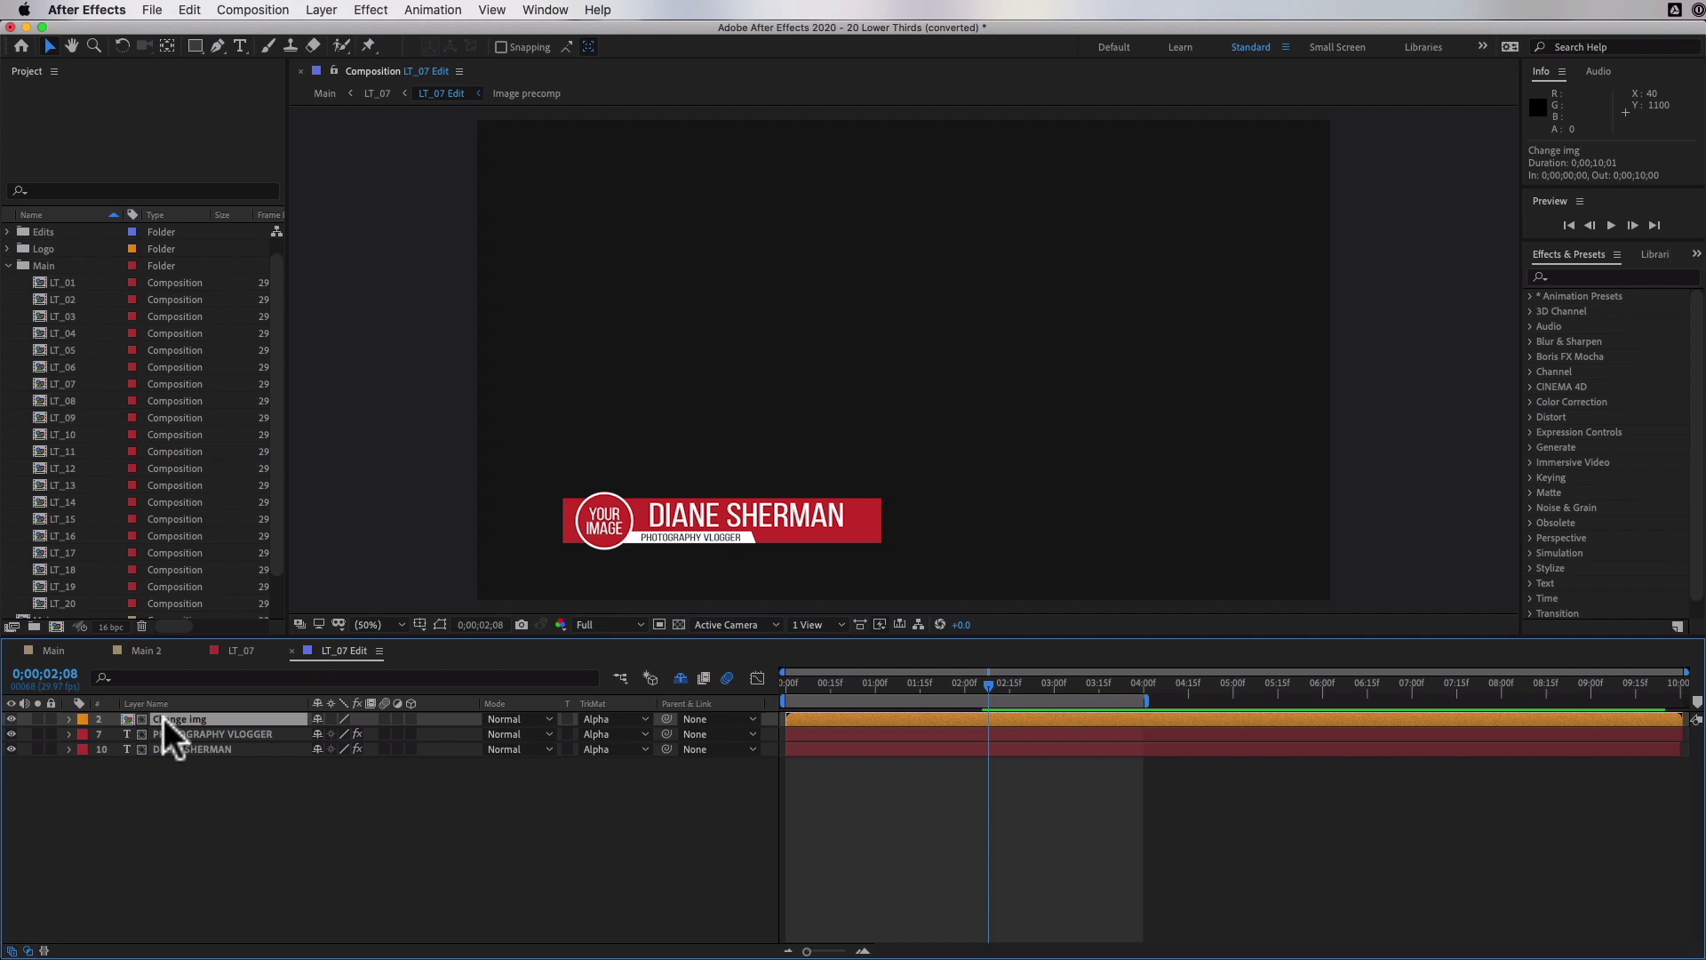
{"action": "double_click", "coordinate": [164, 720]}
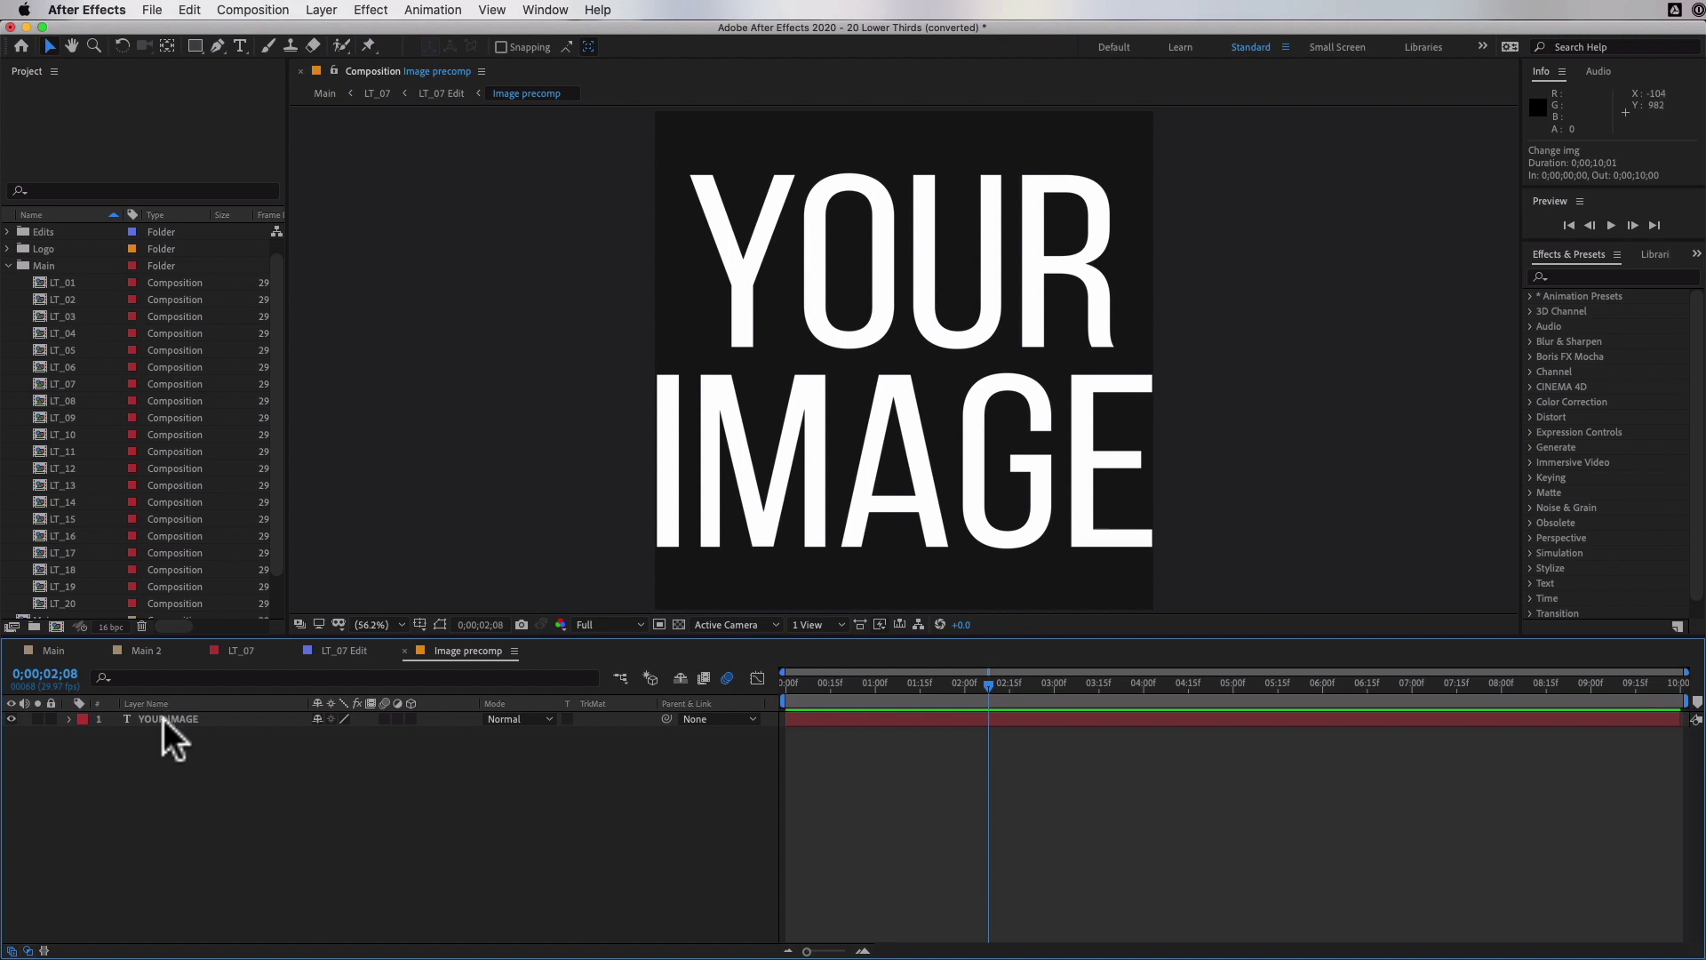
- Delete the YOUR IMAGE placeholder text layer from the Image precomp
{"action": "left_click", "coordinate": [165, 720]}
{"action": "key", "text": "Return"}
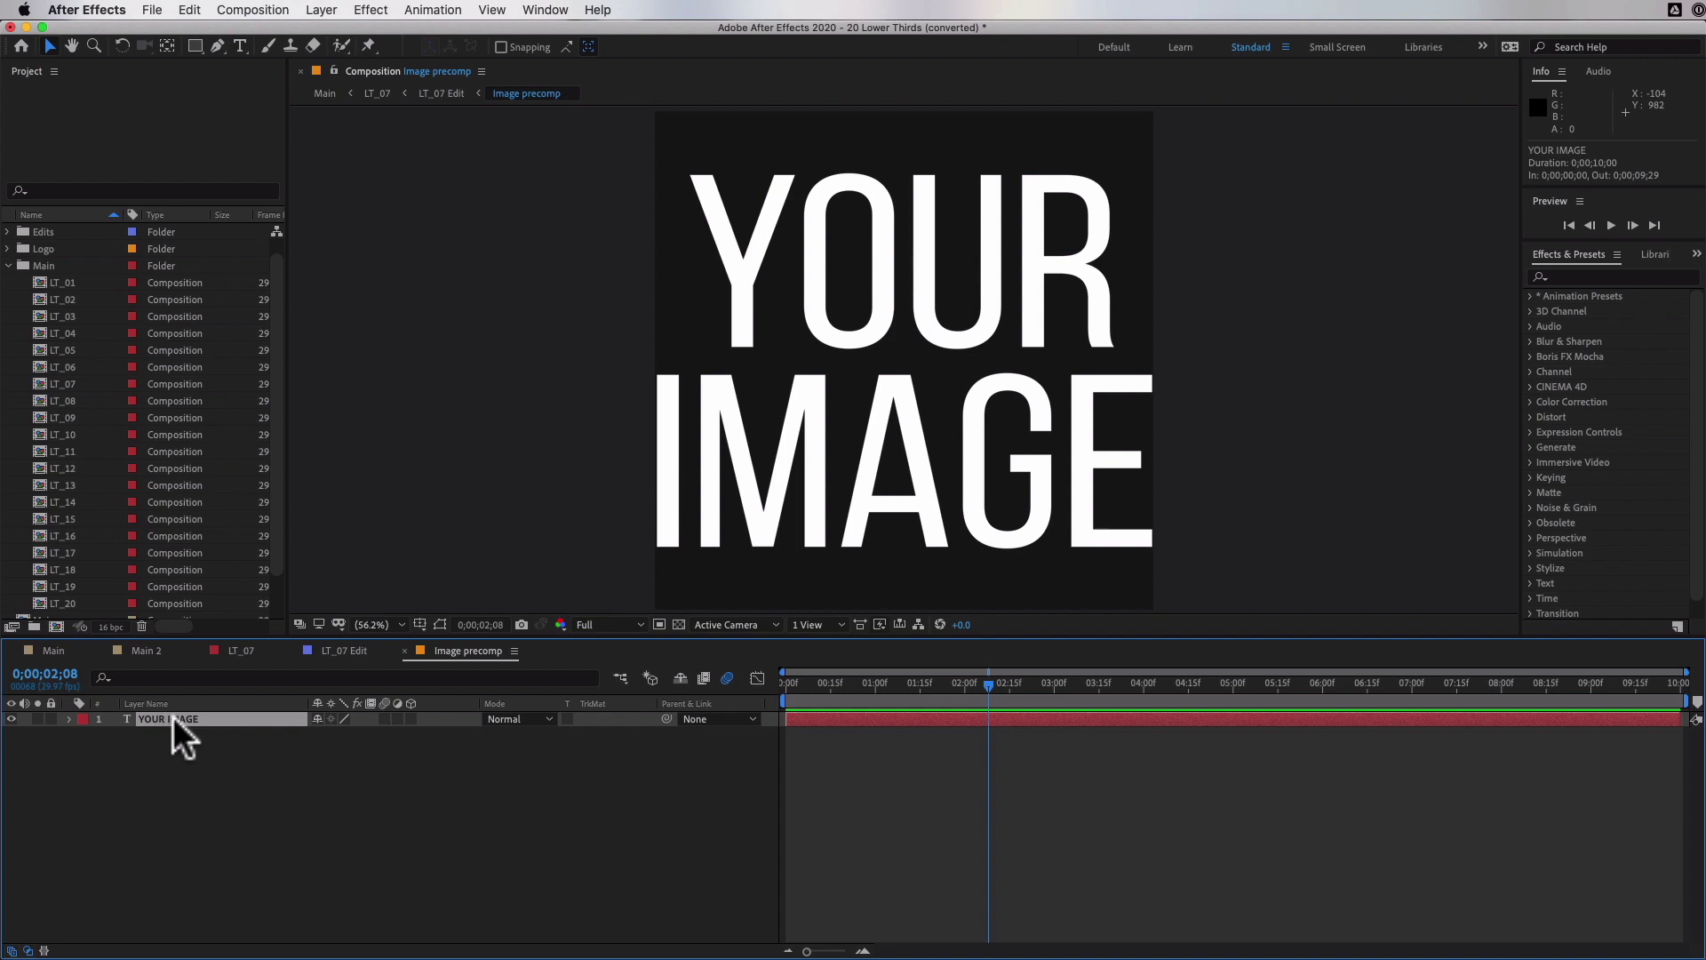
{"action": "key", "text": "Delete"}
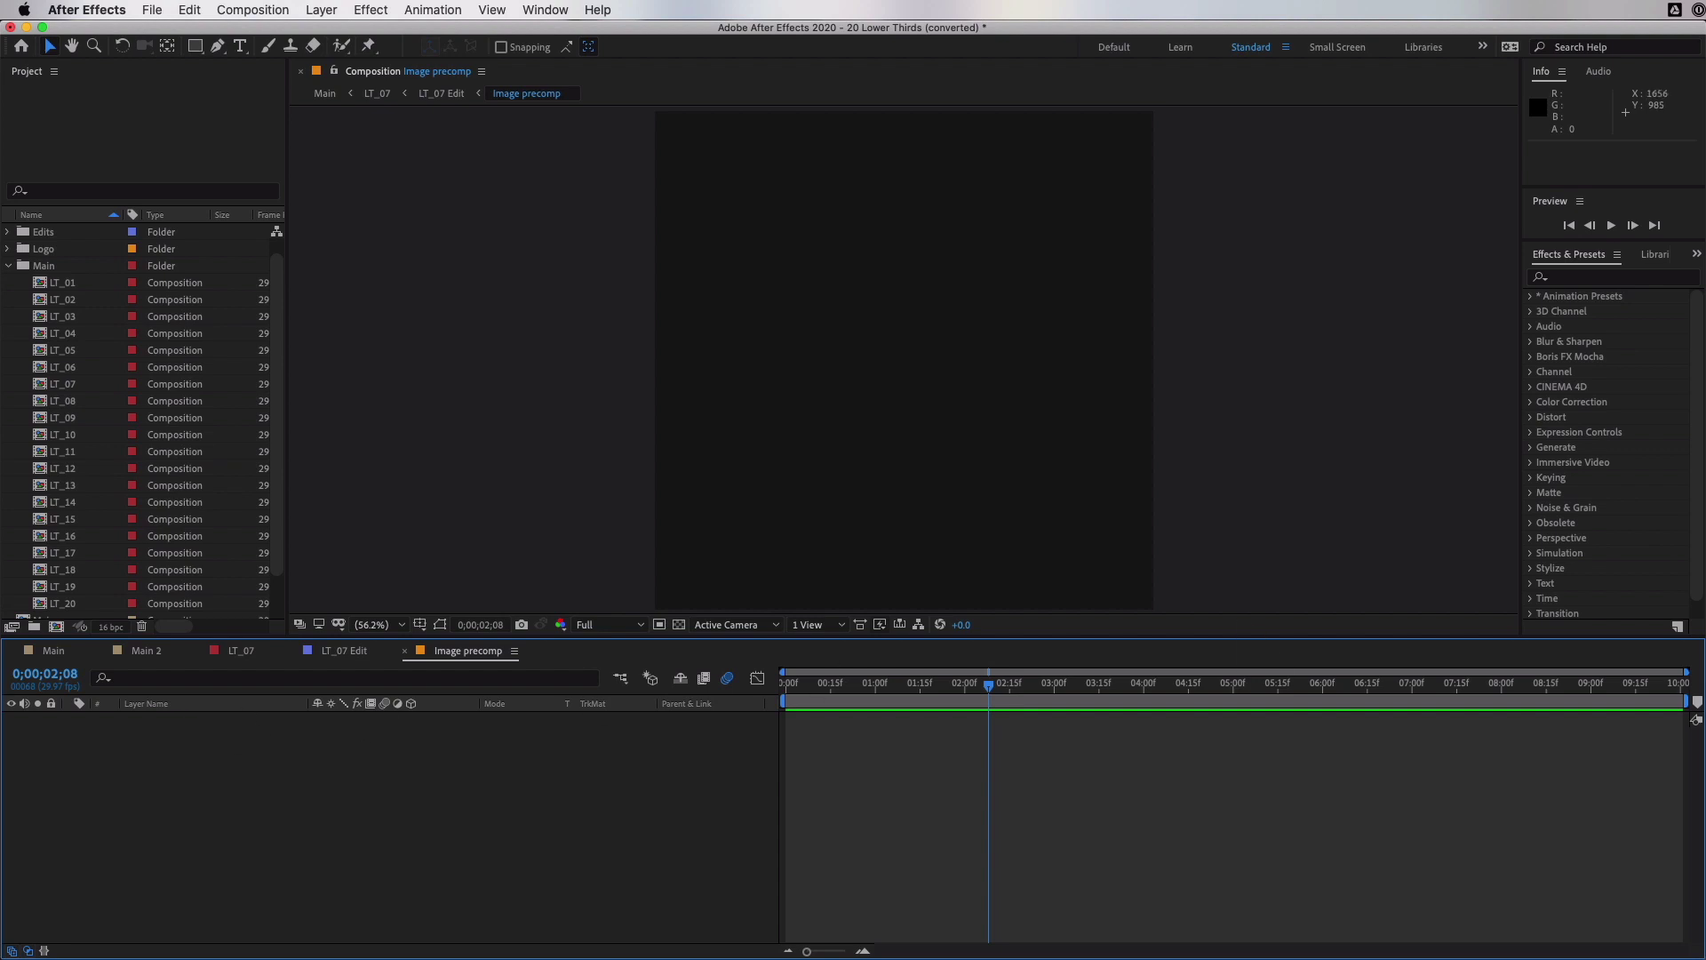
- Import IMG_0111-square-small.jpg into the Assets project folder and add it as a layer in the Image precomp
{"action": "left_click_drag", "start_coordinate": [1203, 724], "coordinate": [10, 245]}
{"action": "left_click", "coordinate": [4, 230]}
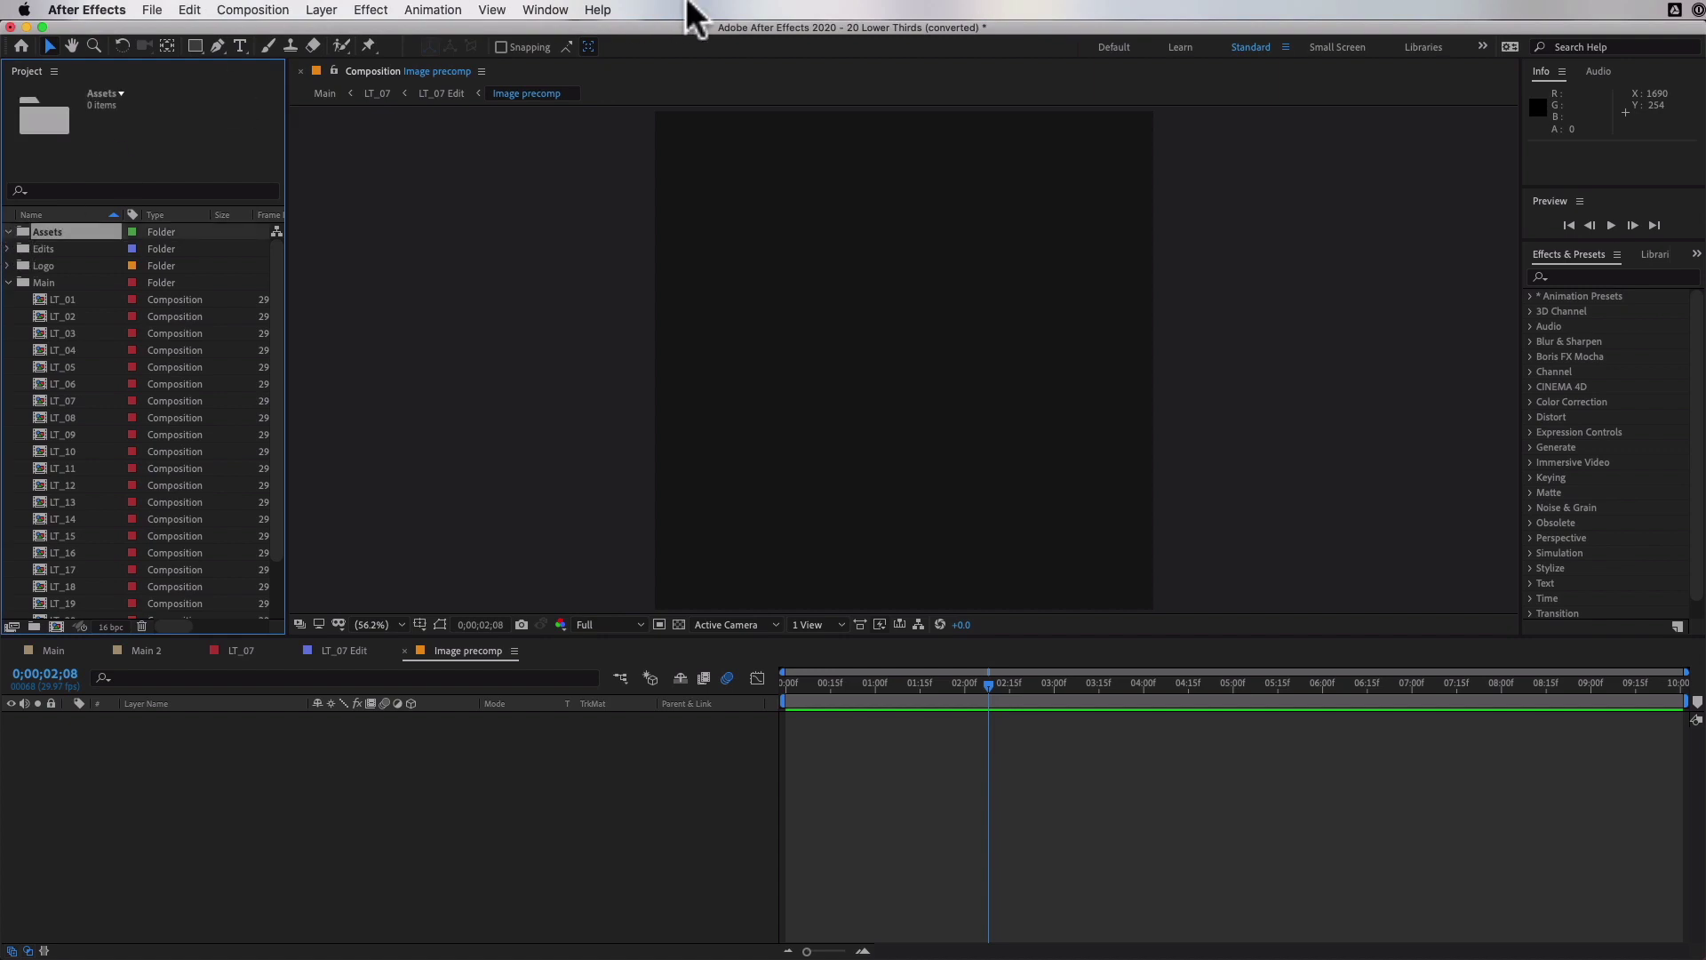
{"action": "scroll", "coordinate": [693, 7], "scroll_direction": "down", "scroll_amount": 2}
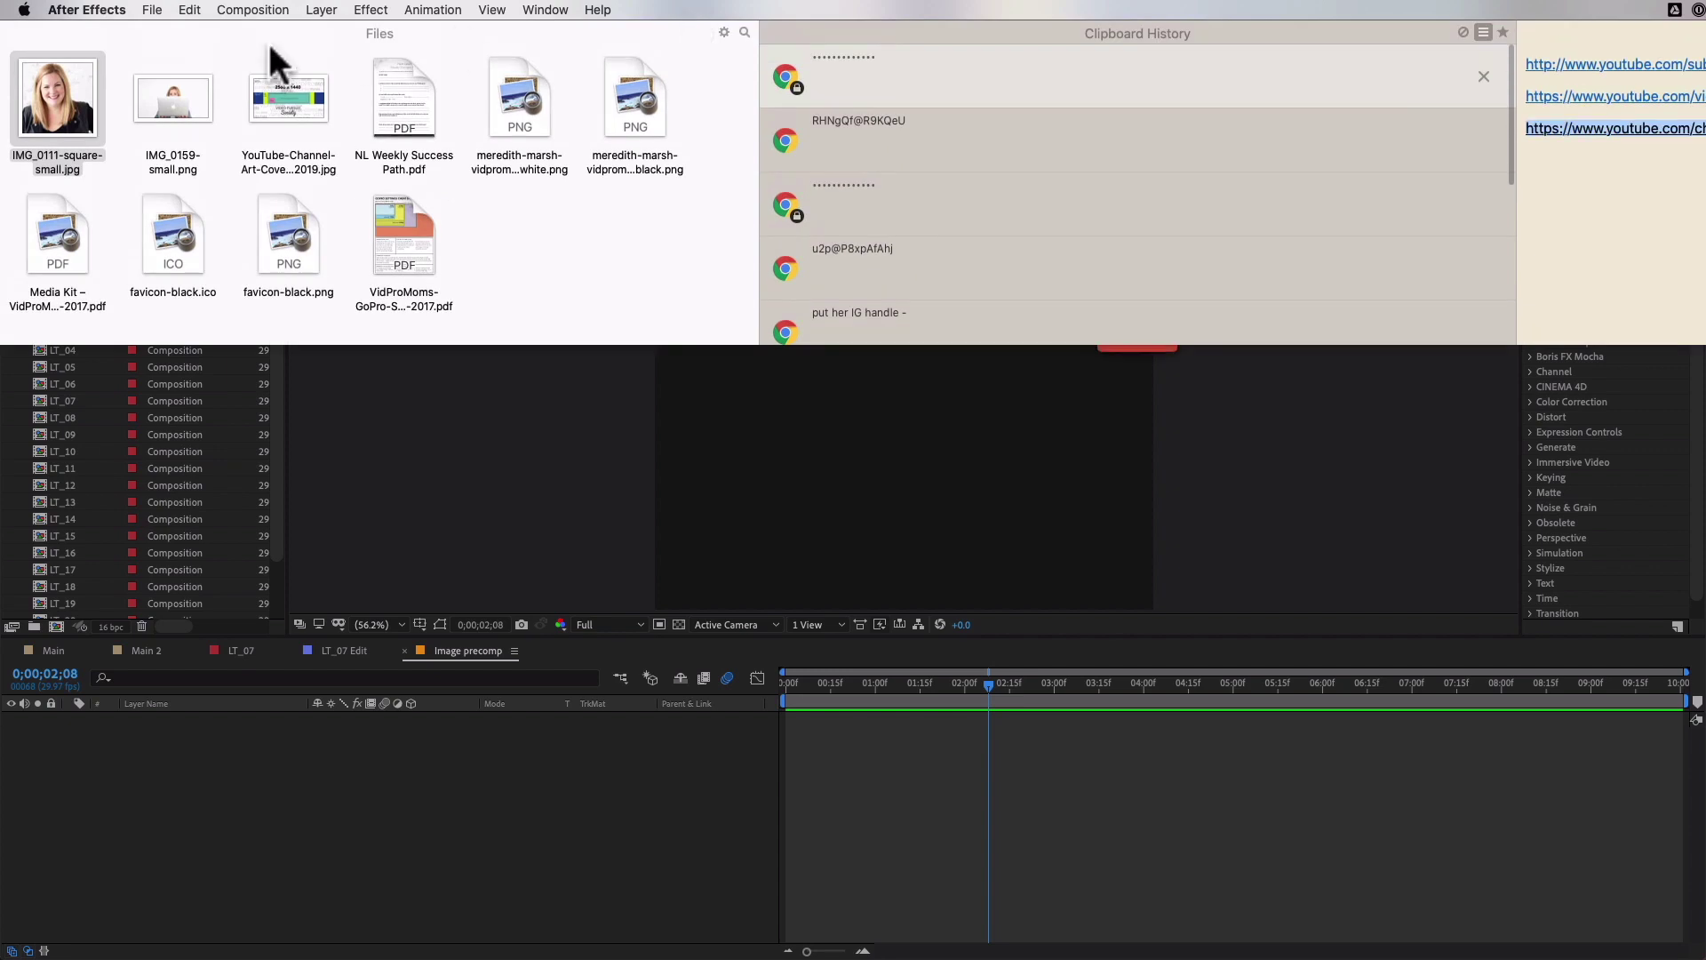
{"action": "left_click_drag", "start_coordinate": [59, 102], "coordinate": [61, 238]}
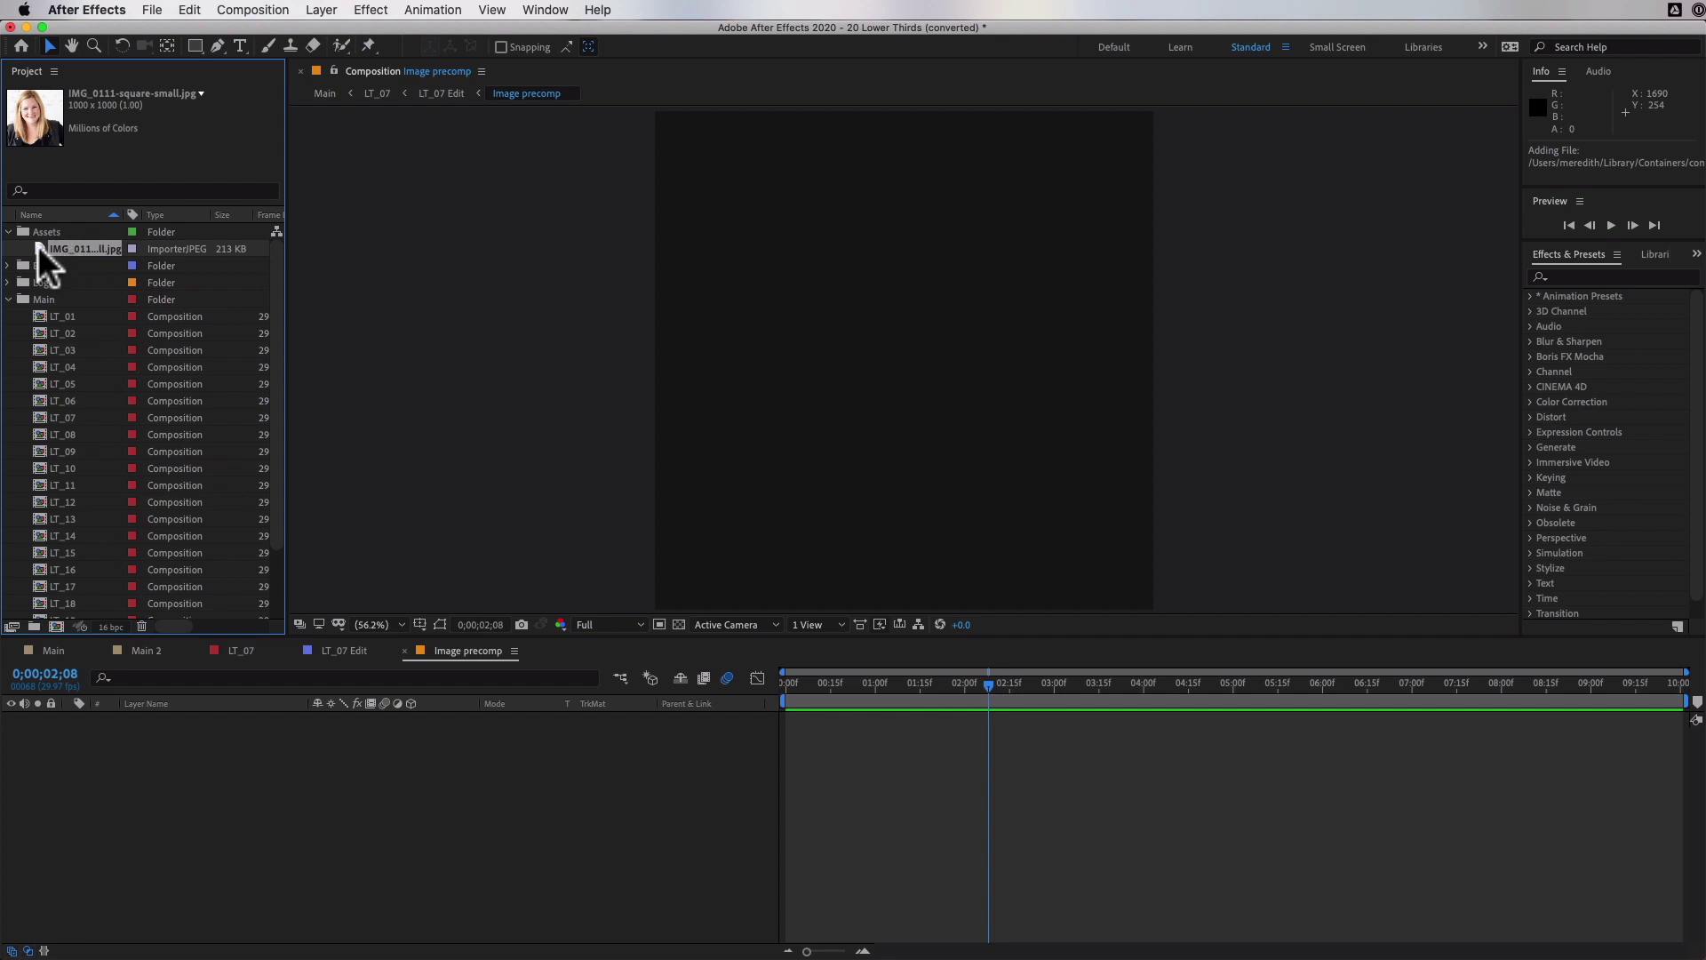
{"action": "left_click_drag", "start_coordinate": [38, 243], "coordinate": [320, 732]}
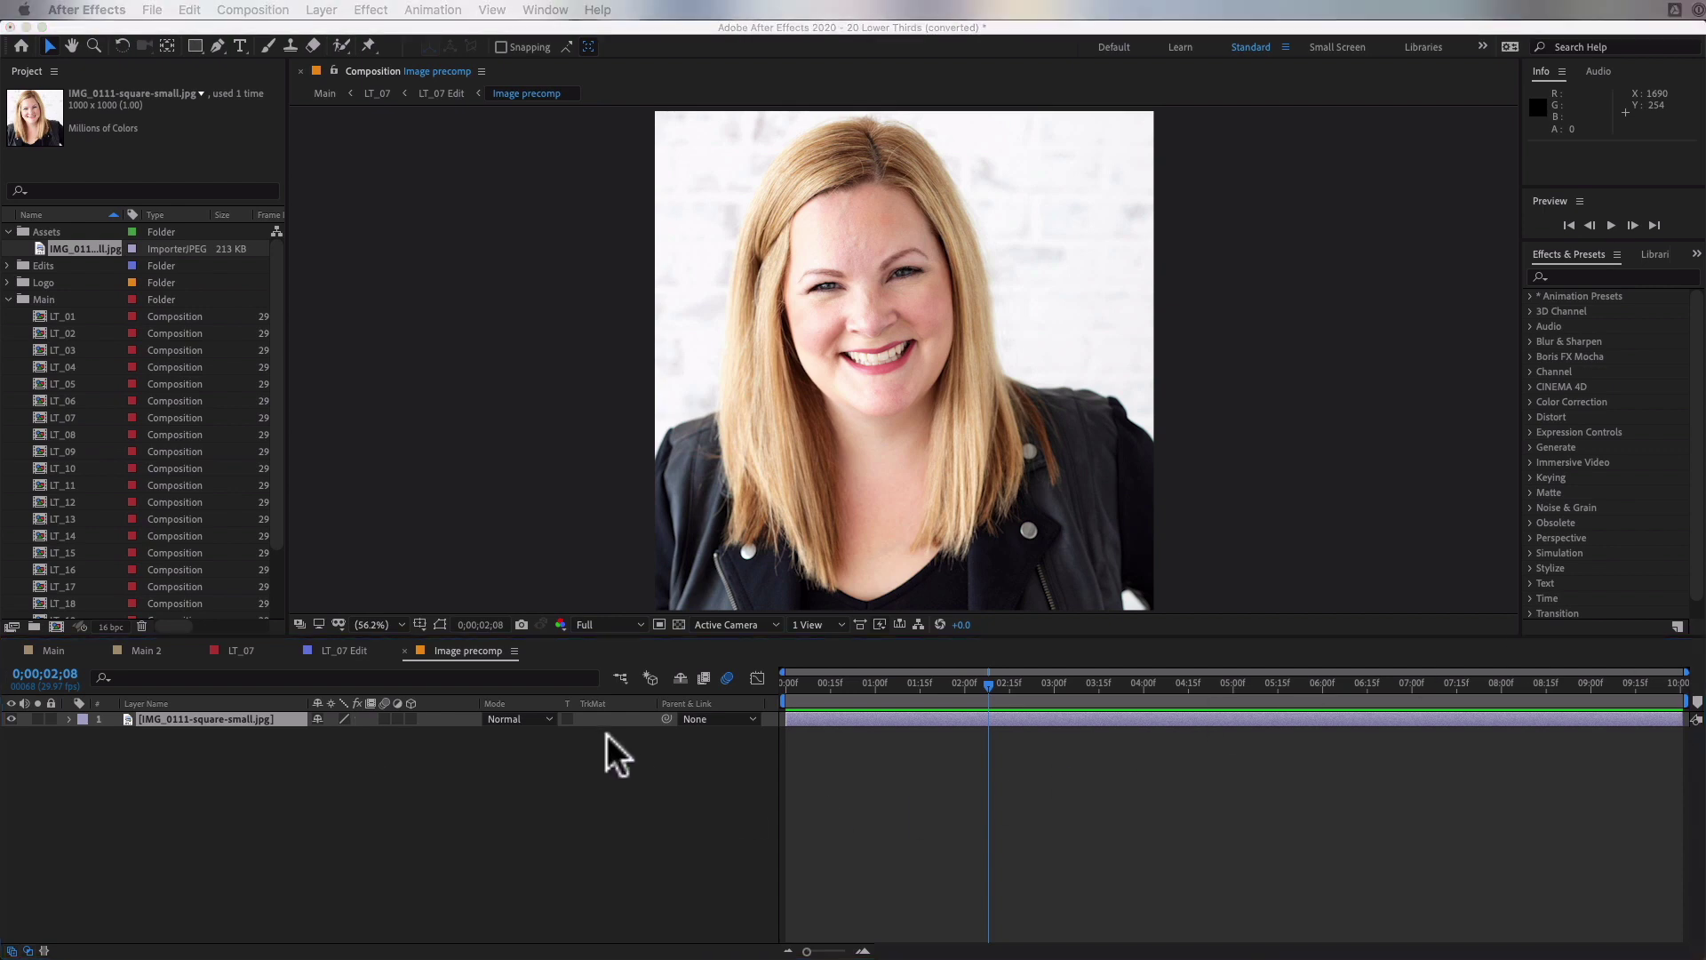
- Check the photo in LT_07, and scale the Change img layer in LT_07 Edit to 13% in width and height
{"action": "left_click", "coordinate": [239, 650]}
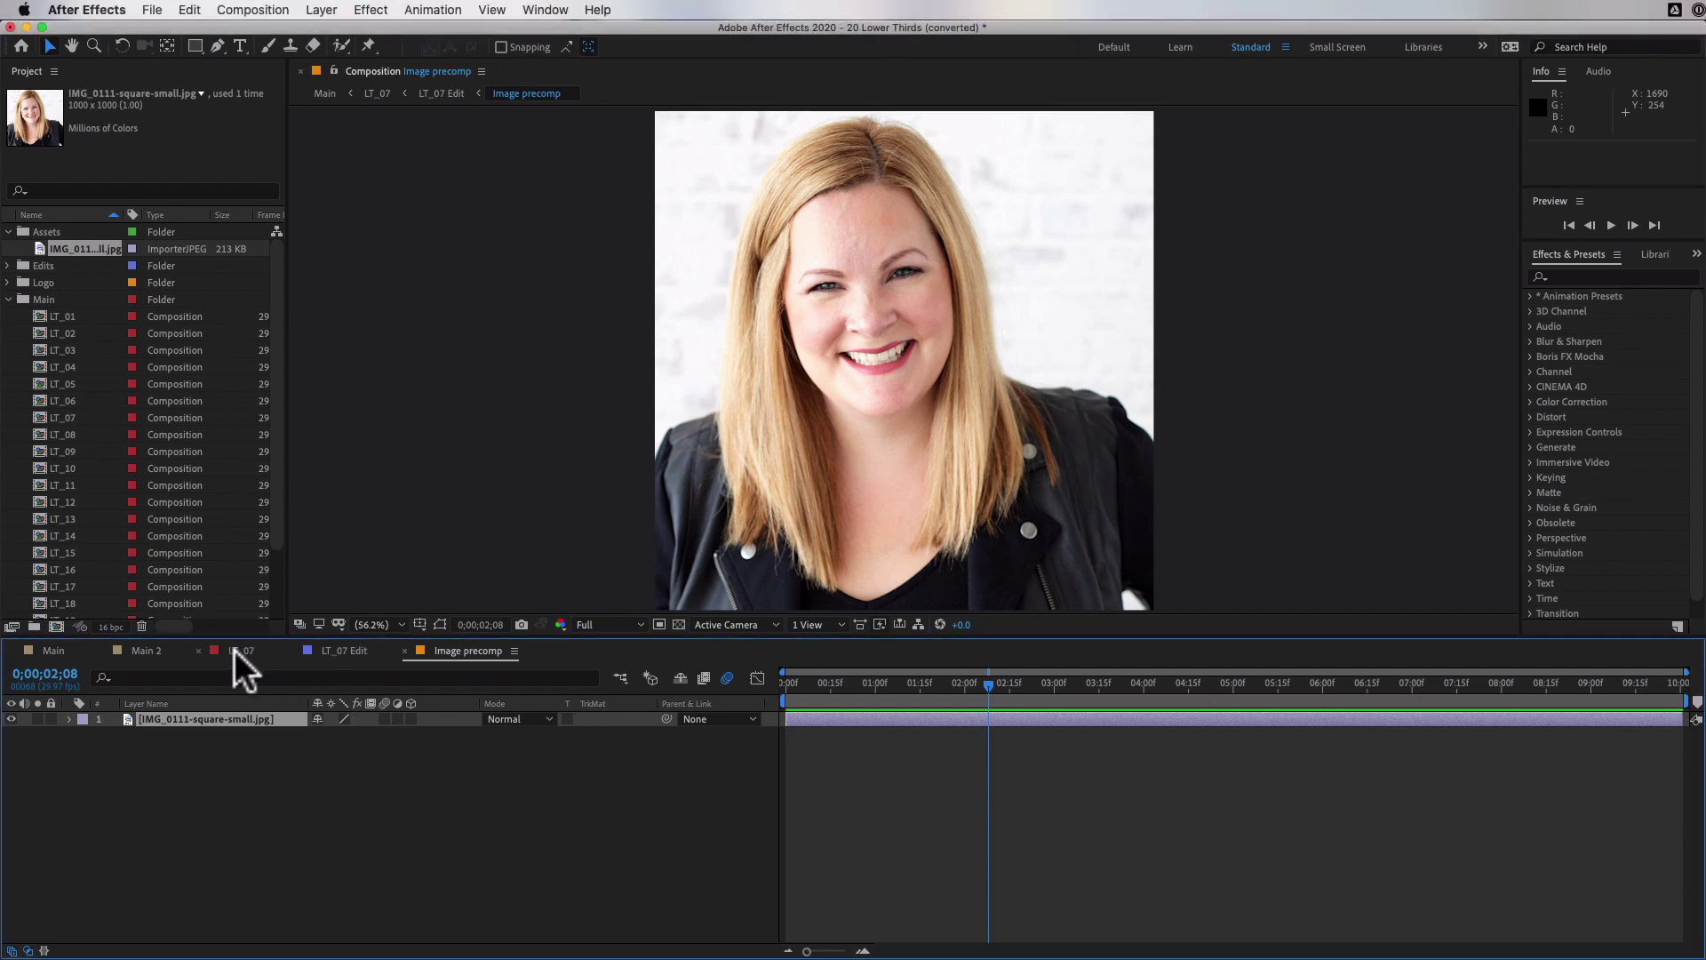
{"action": "left_click", "coordinate": [237, 650]}
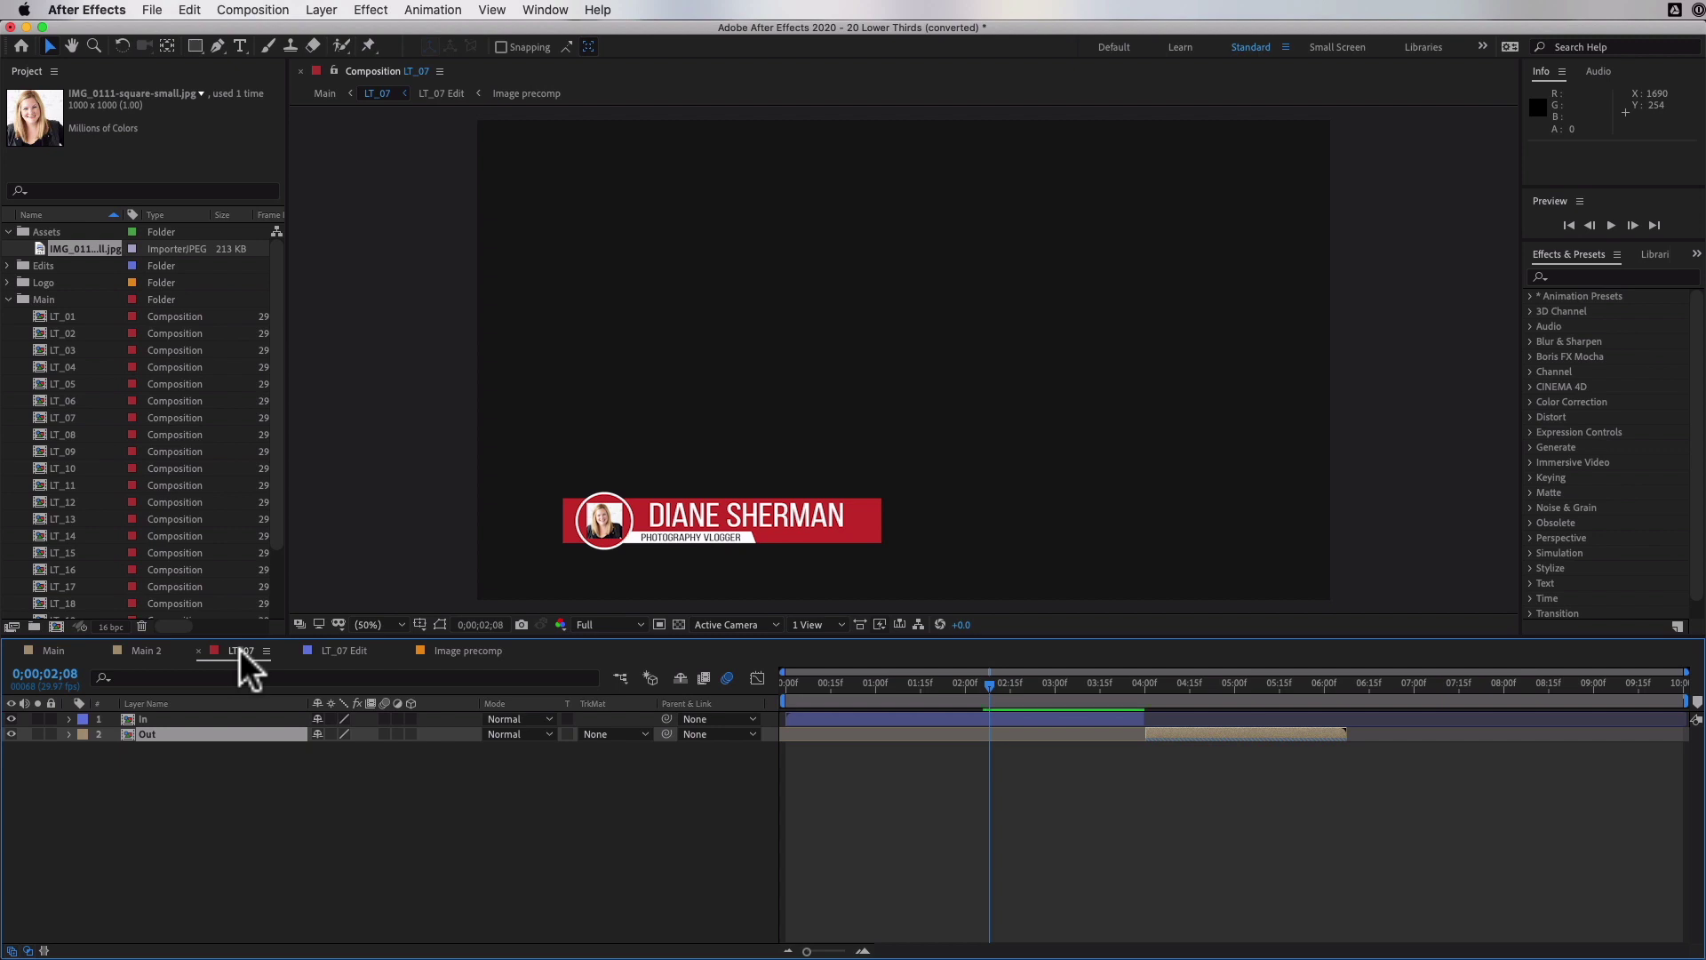
{"action": "left_click", "coordinate": [338, 654]}
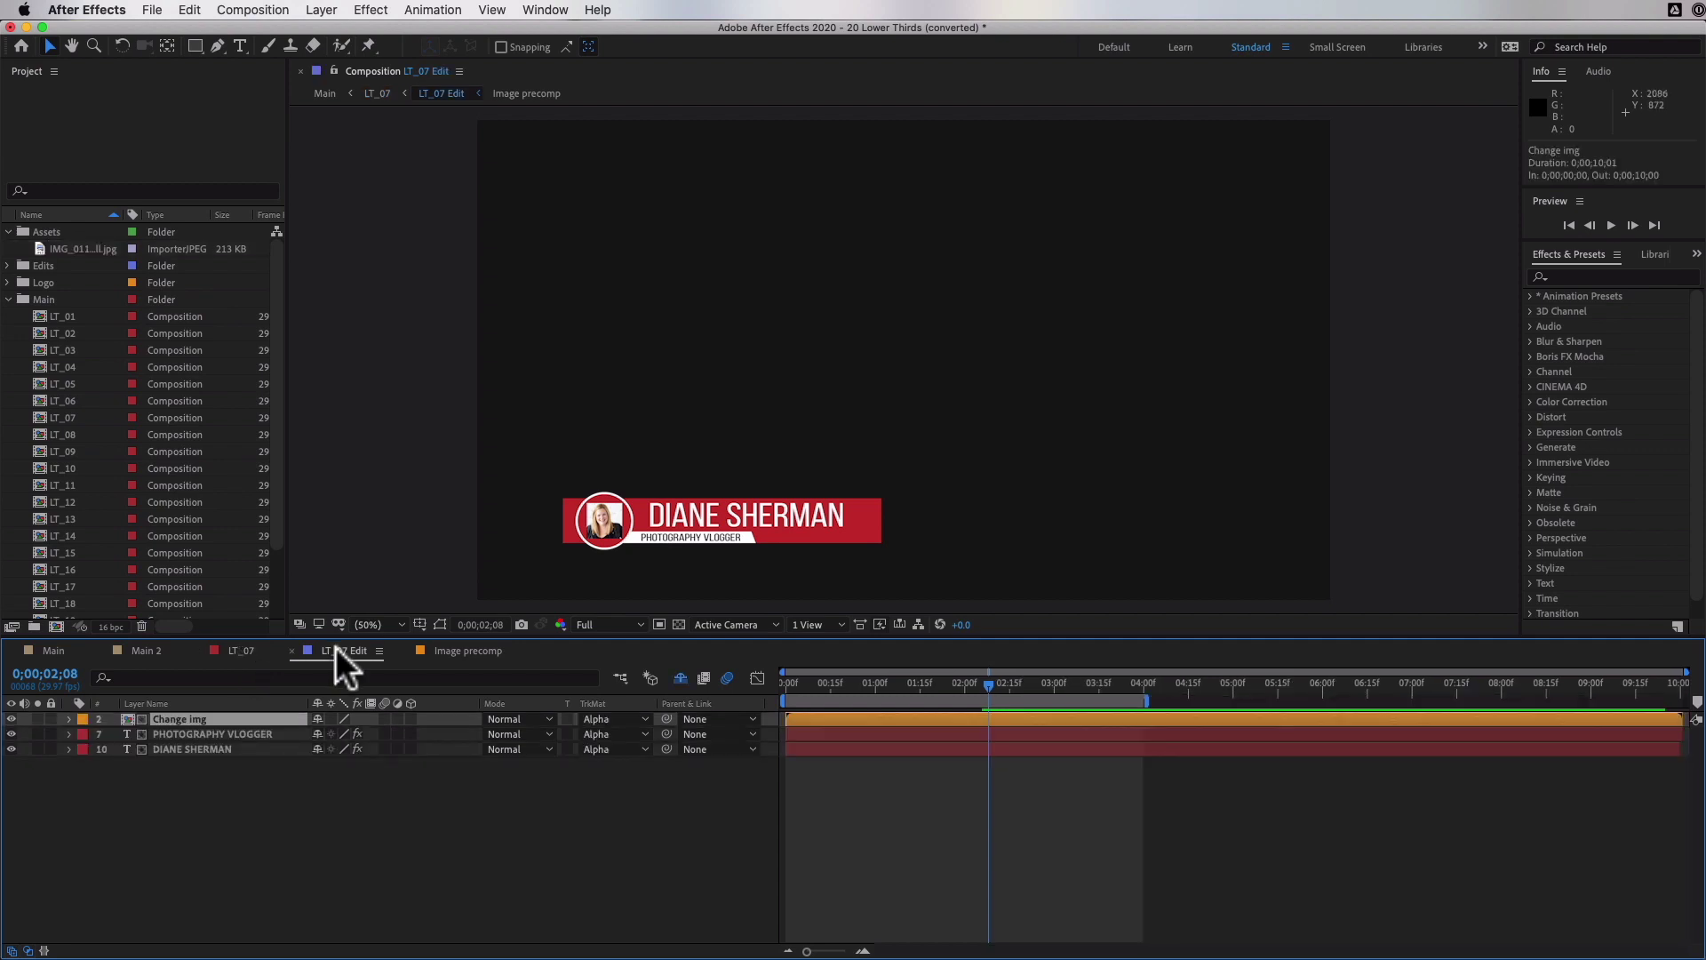
{"action": "right_click", "coordinate": [169, 719]}
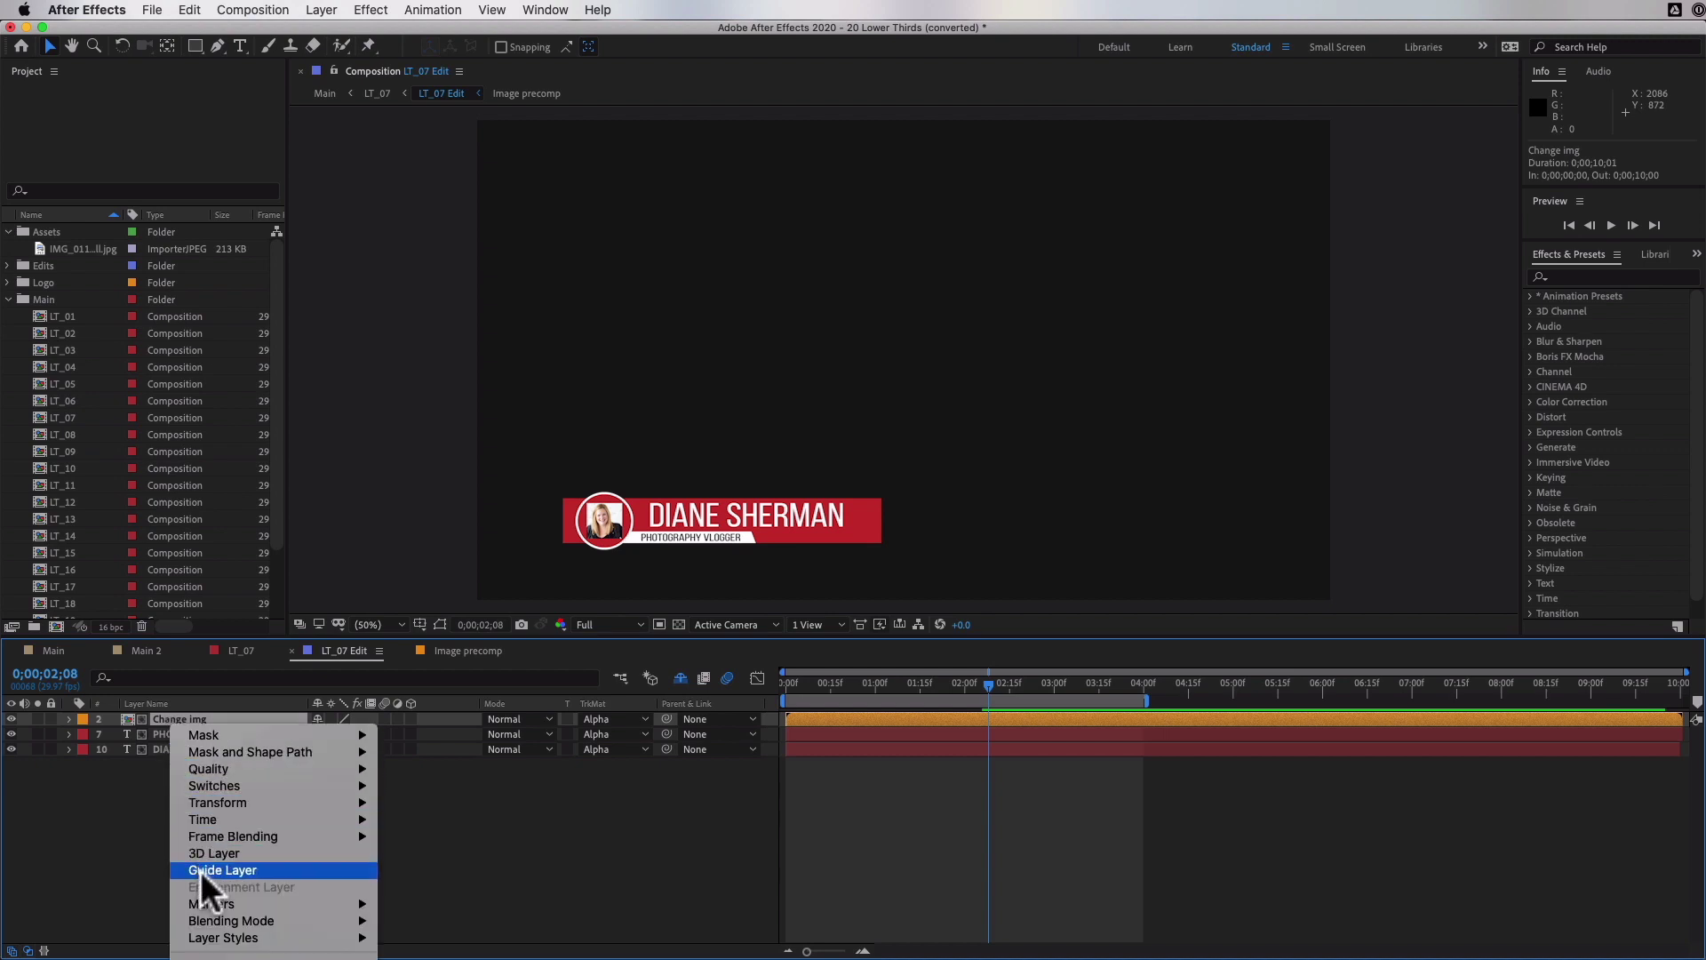
{"action": "mouse_move", "coordinate": [218, 802]}
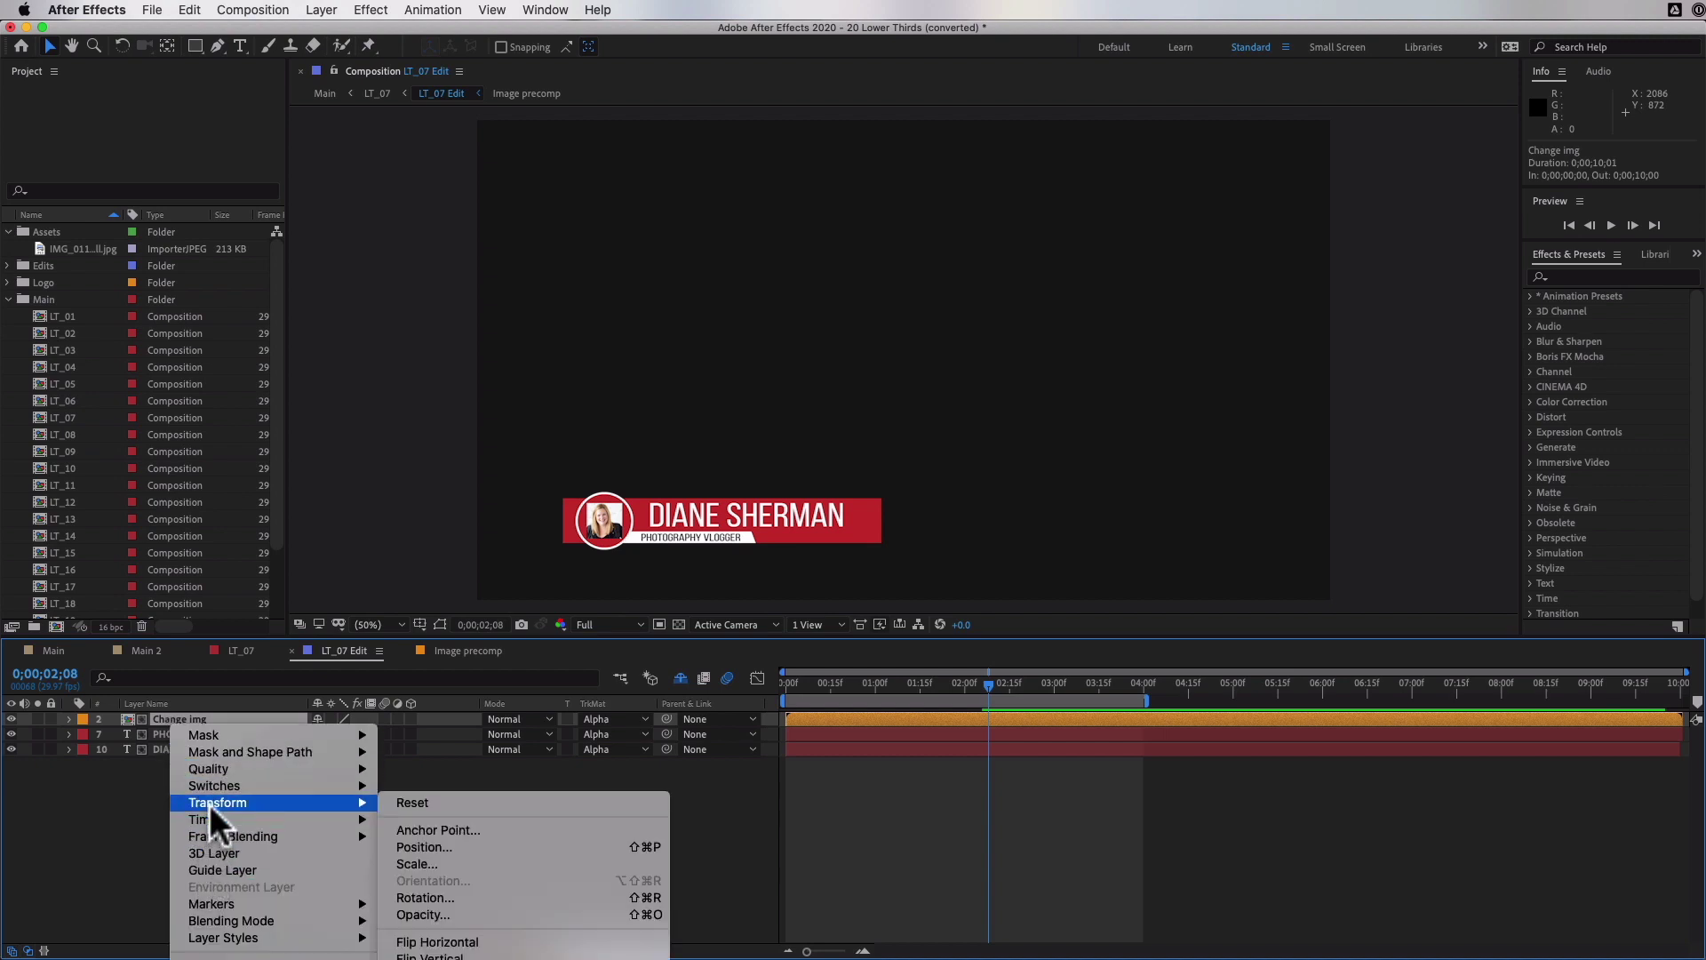
{"action": "left_click", "coordinate": [469, 864]}
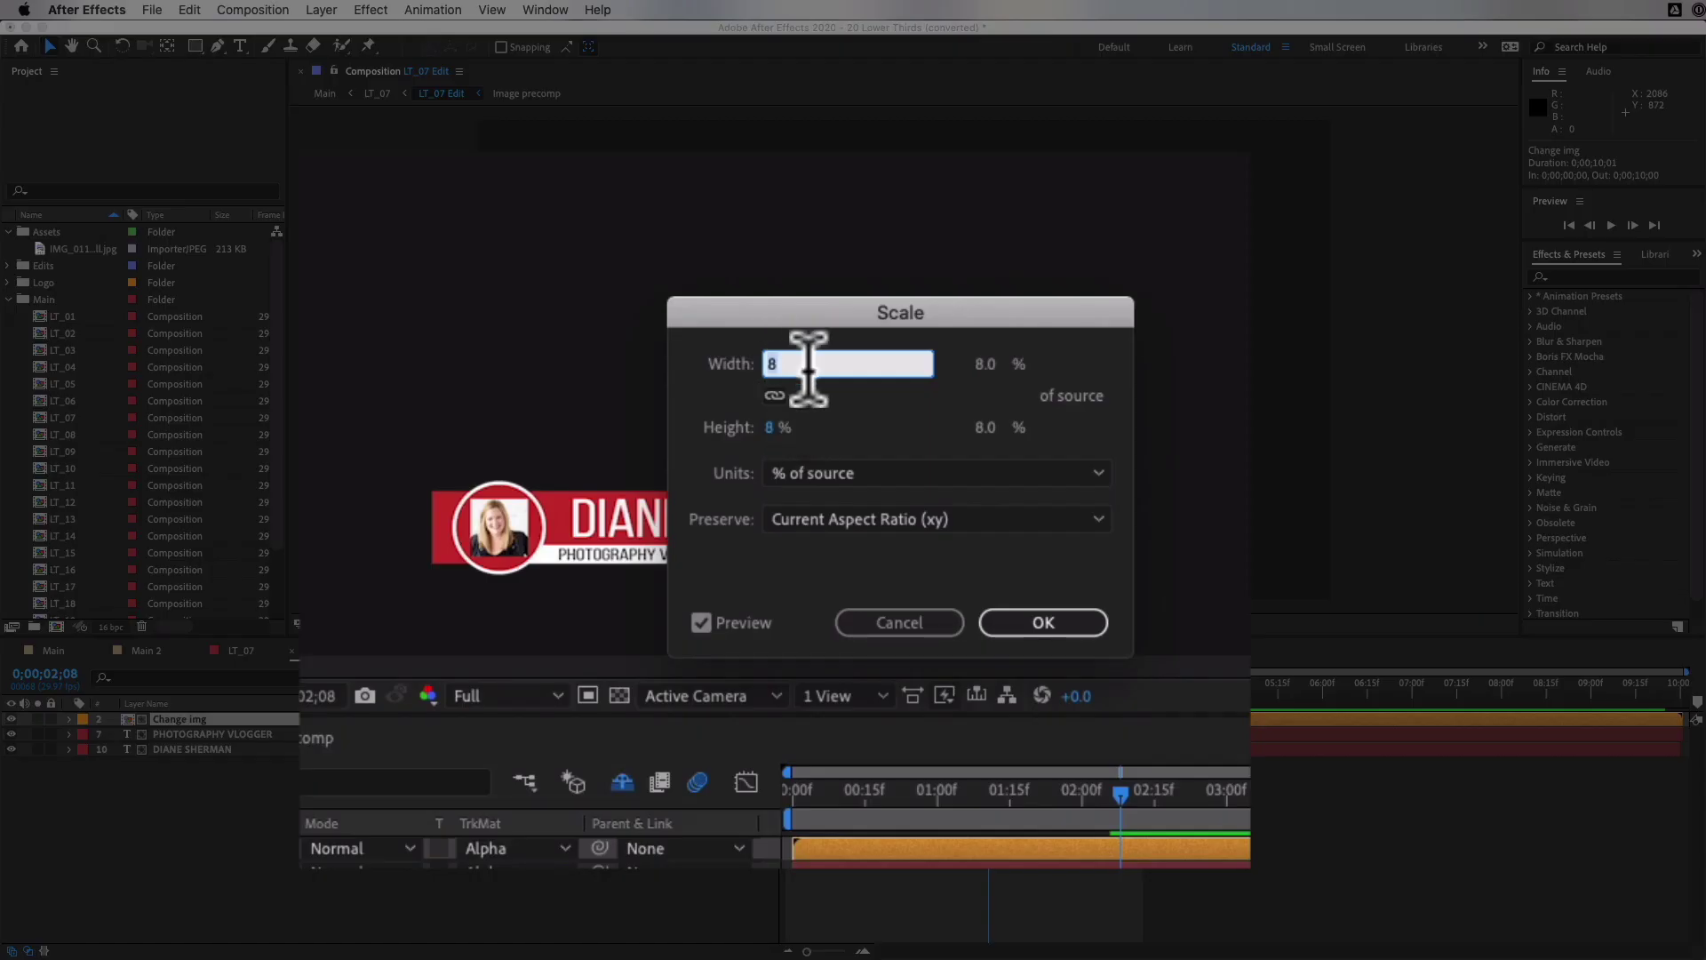
{"action": "left_click", "coordinate": [996, 387]}
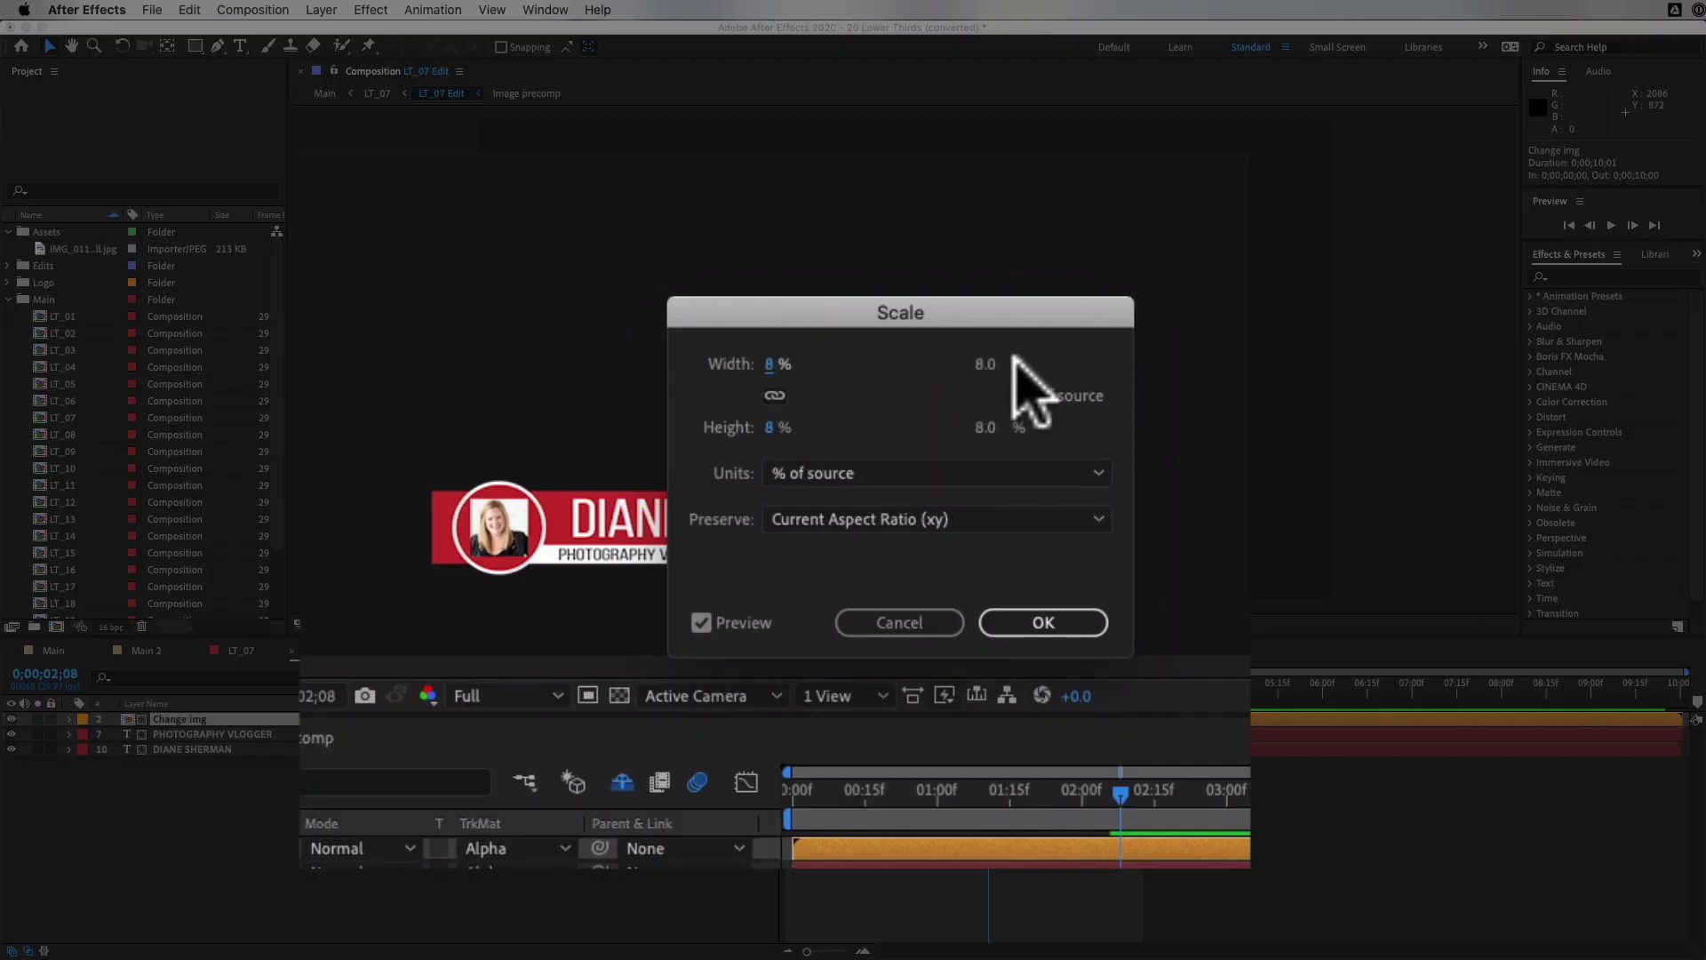
{"action": "mouse_move", "coordinate": [782, 369]}
{"action": "left_mouse_down"}
{"action": "mouse_move", "coordinate": [809, 368]}
{"action": "mouse_move", "coordinate": [792, 375]}
{"action": "left_mouse_up"}
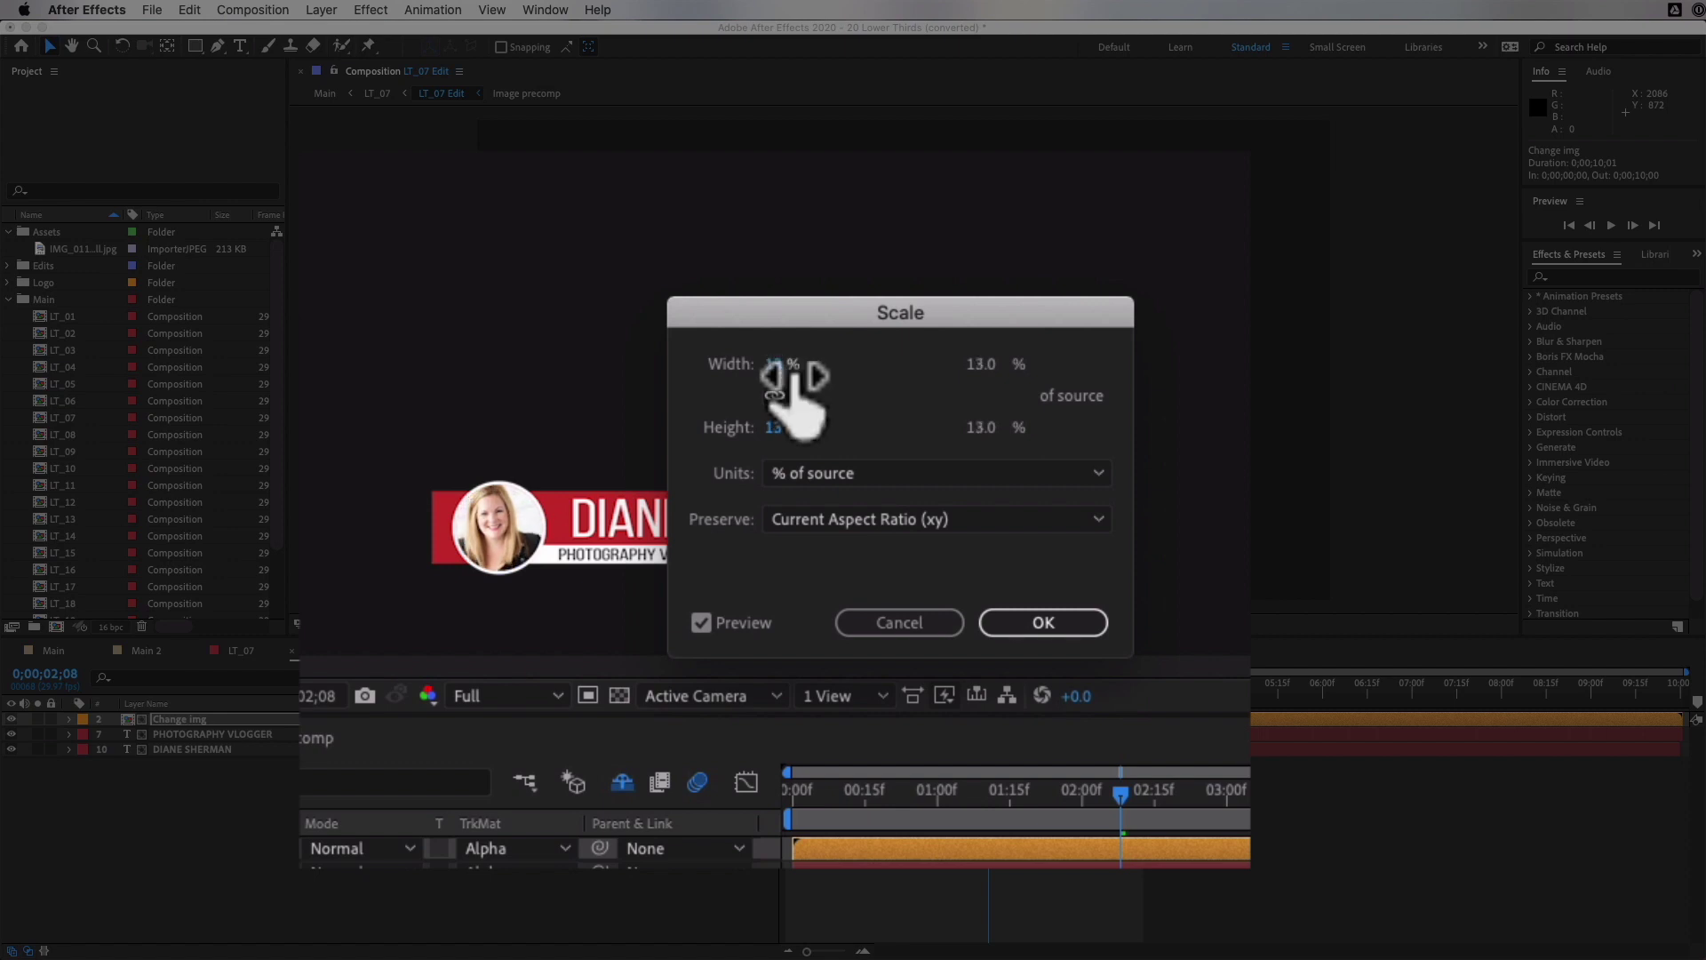
{"action": "left_click", "coordinate": [1071, 627]}
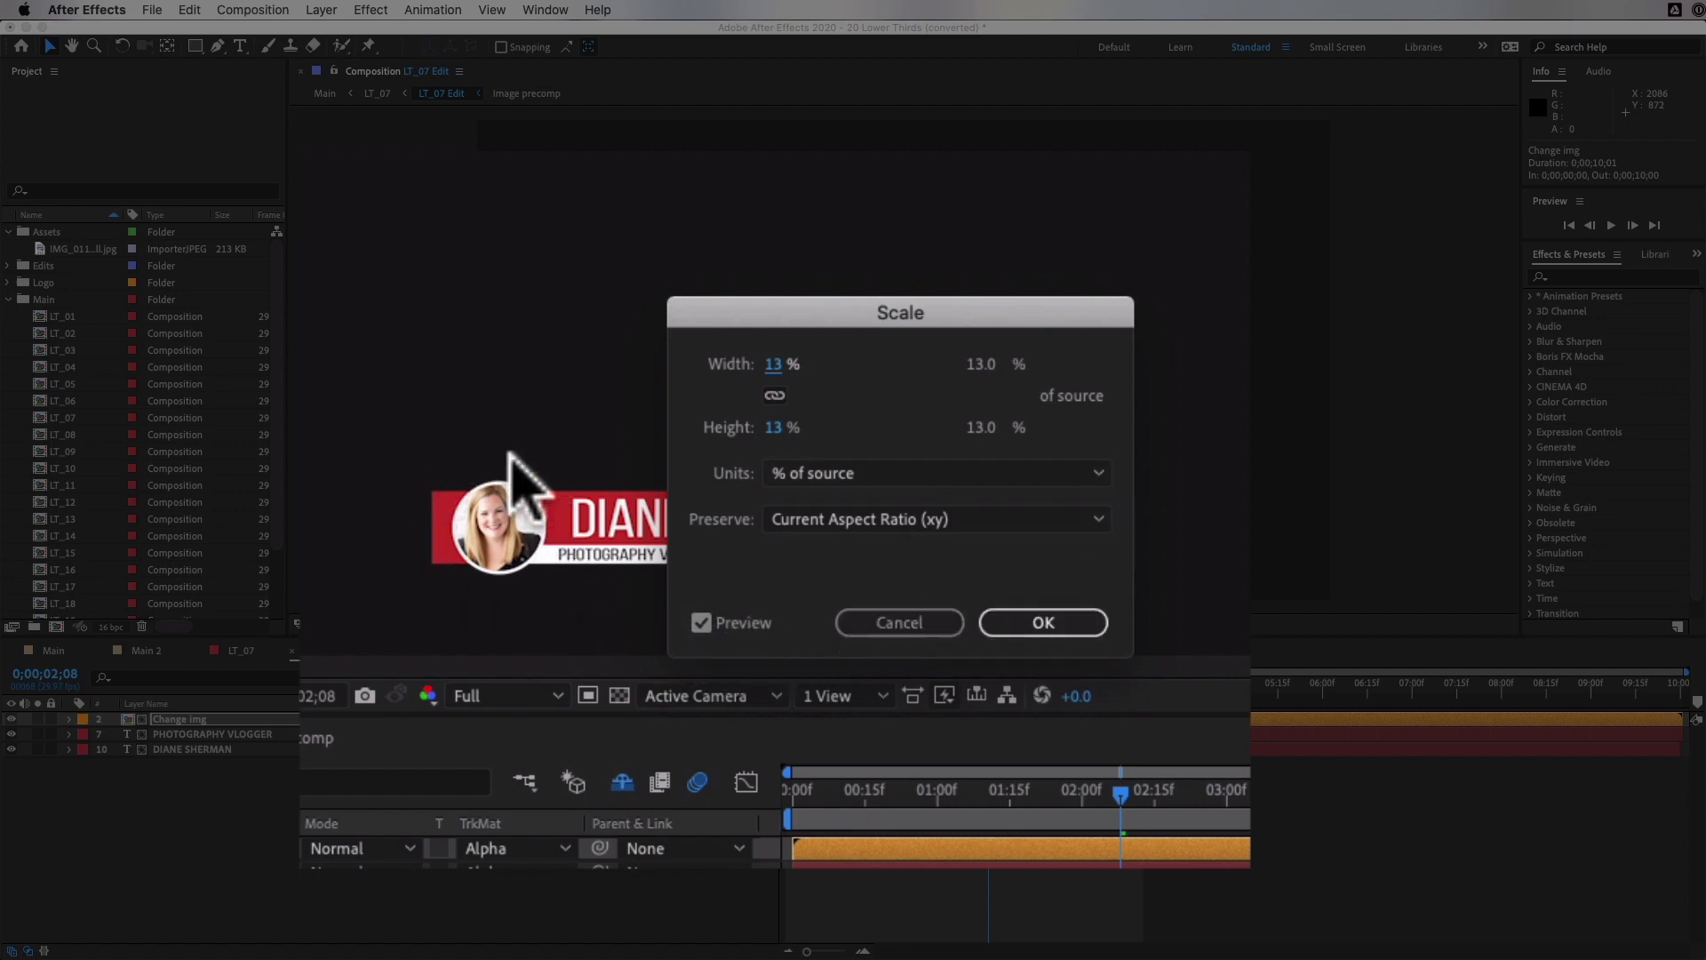
{"action": "left_click", "coordinate": [1045, 622]}
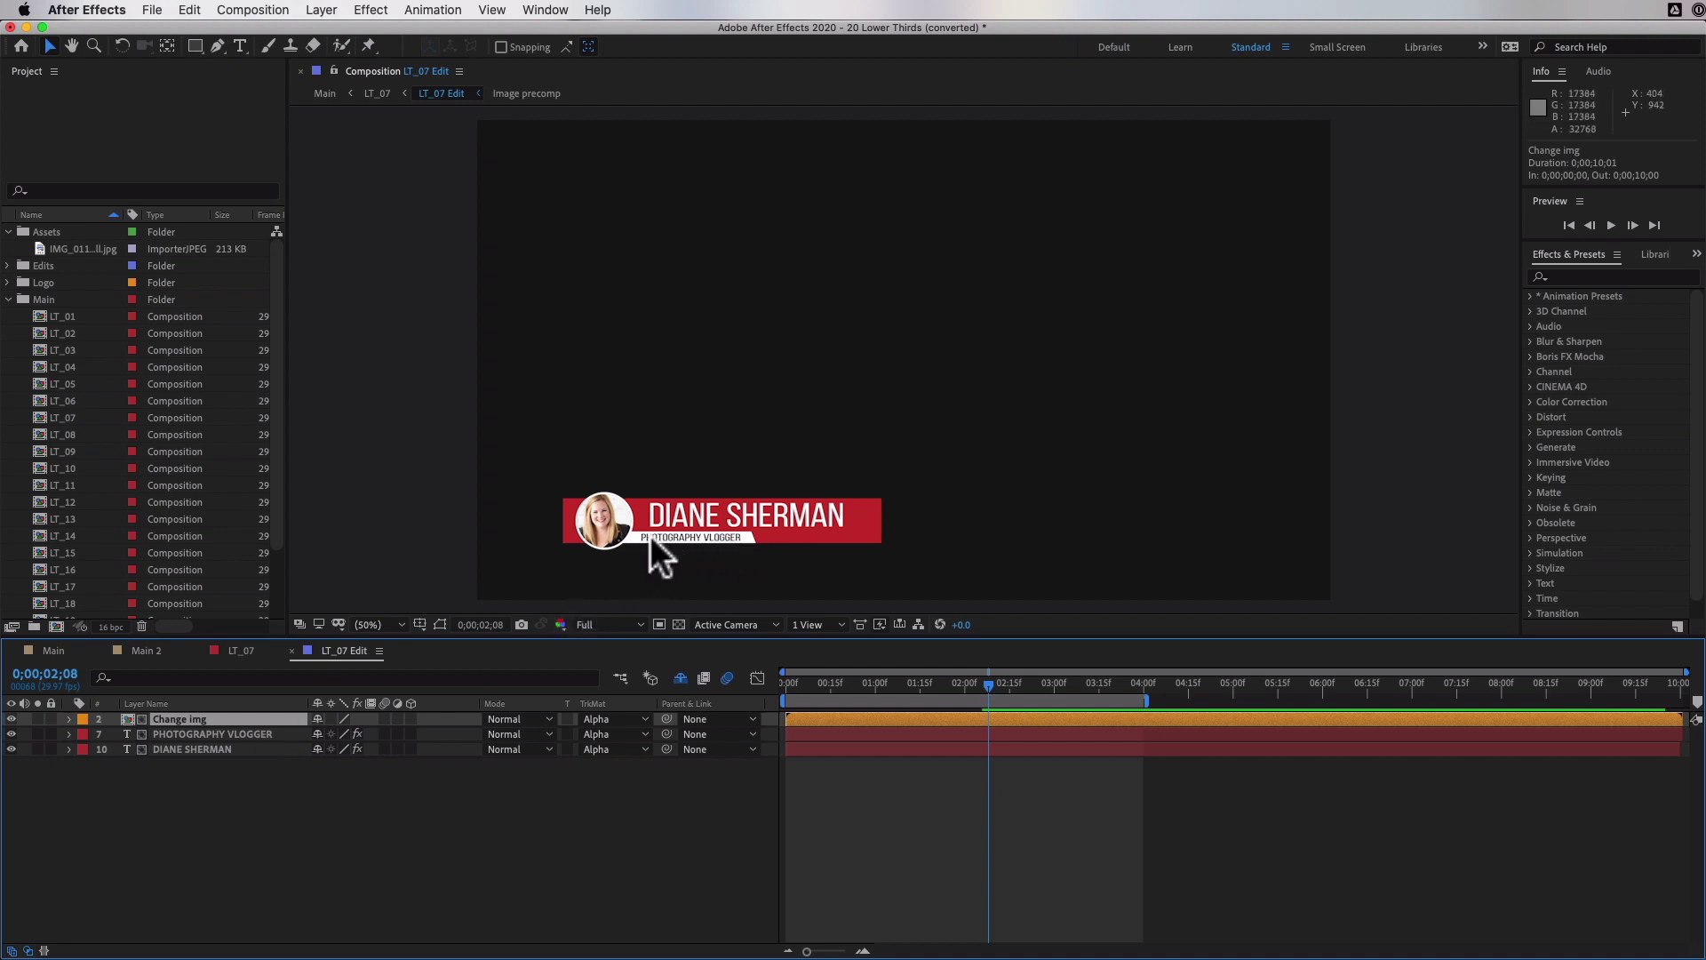
- Replace the placeholder name in the LT_07 Edit name text layer with the presenter's full name
{"action": "left_click", "coordinate": [169, 749]}
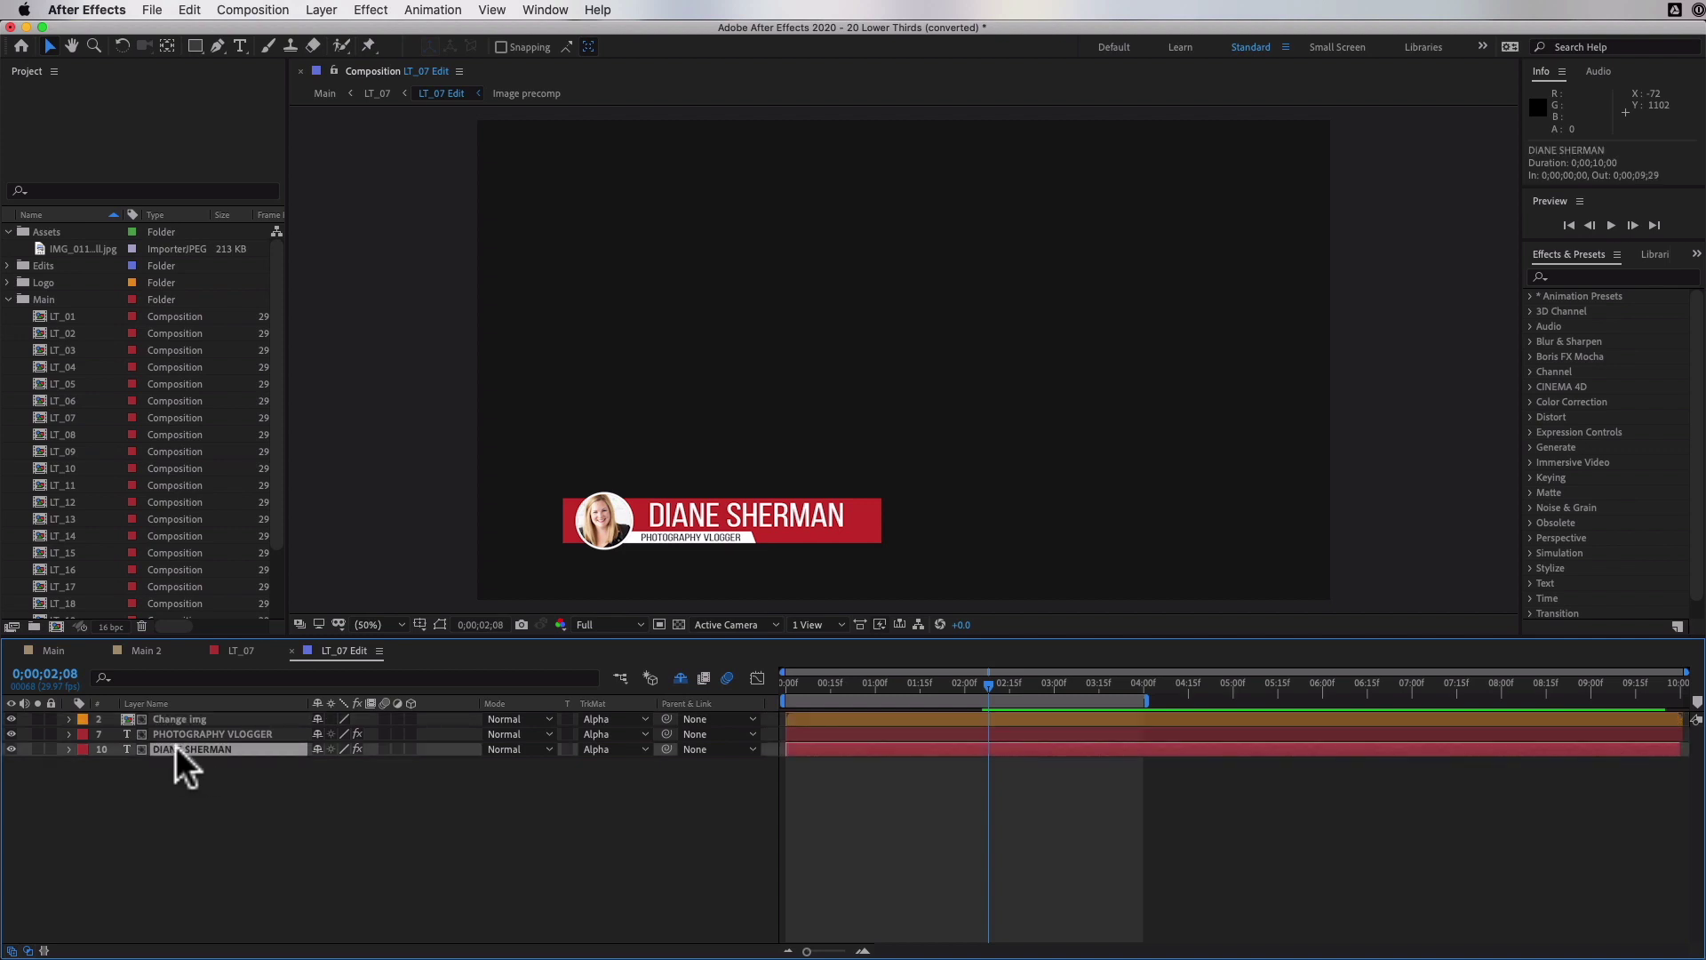
{"action": "key", "text": "super+t"}
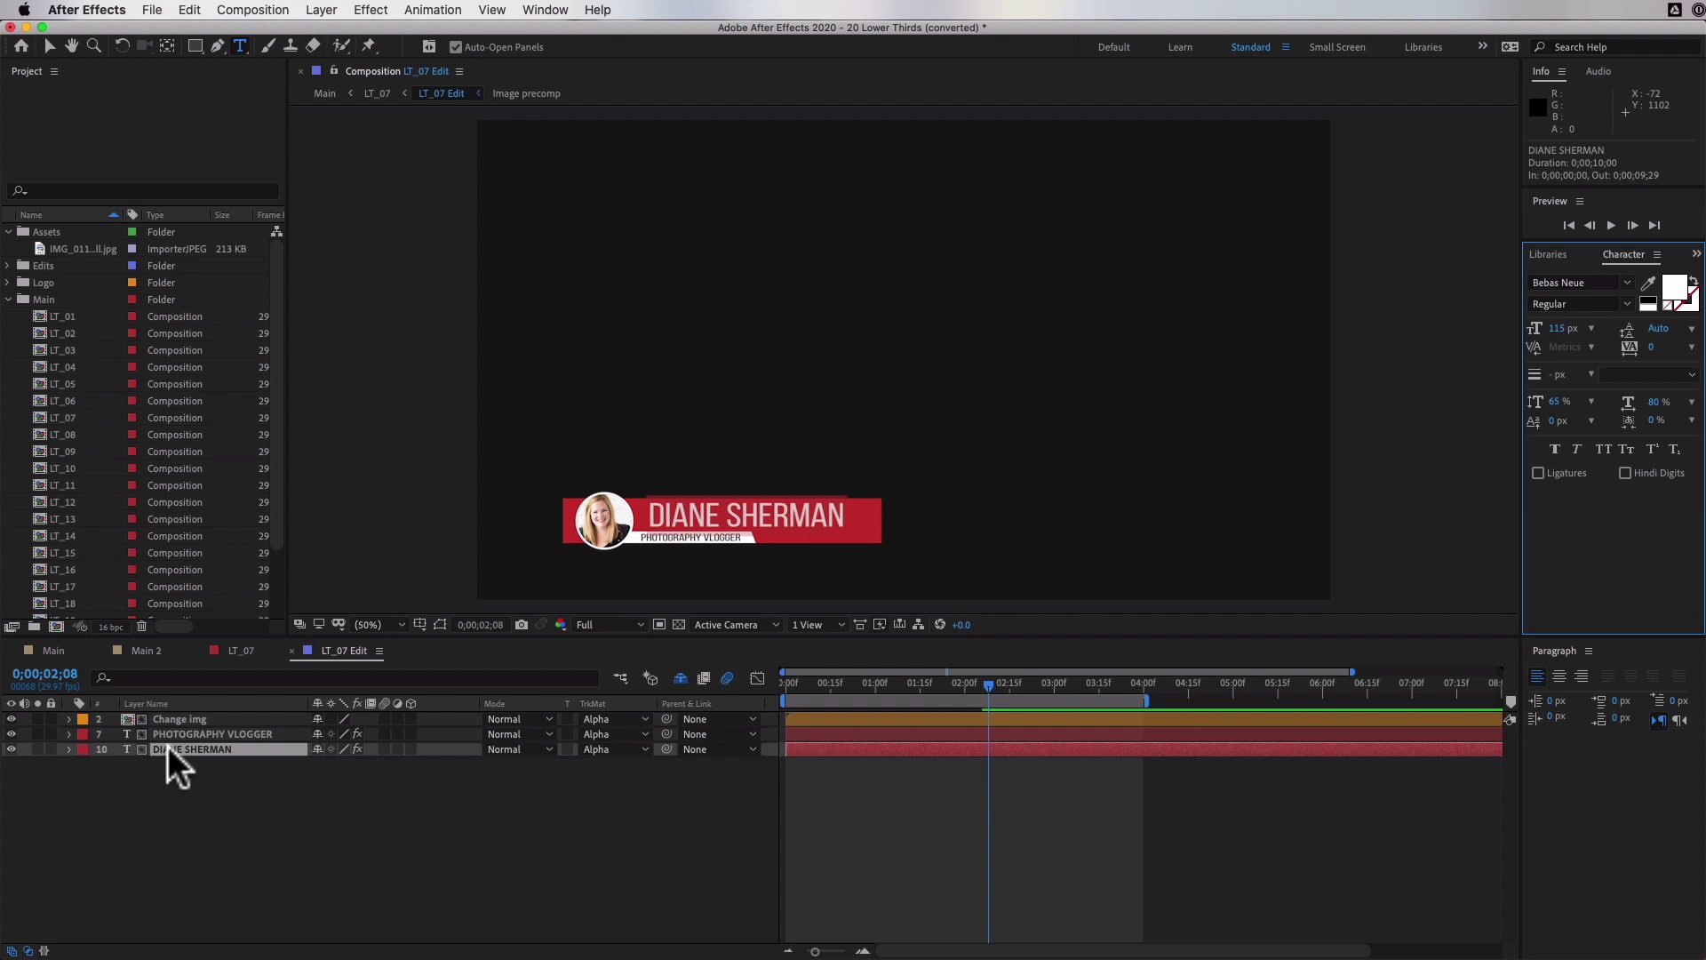
{"action": "left_click", "coordinate": [708, 516]}
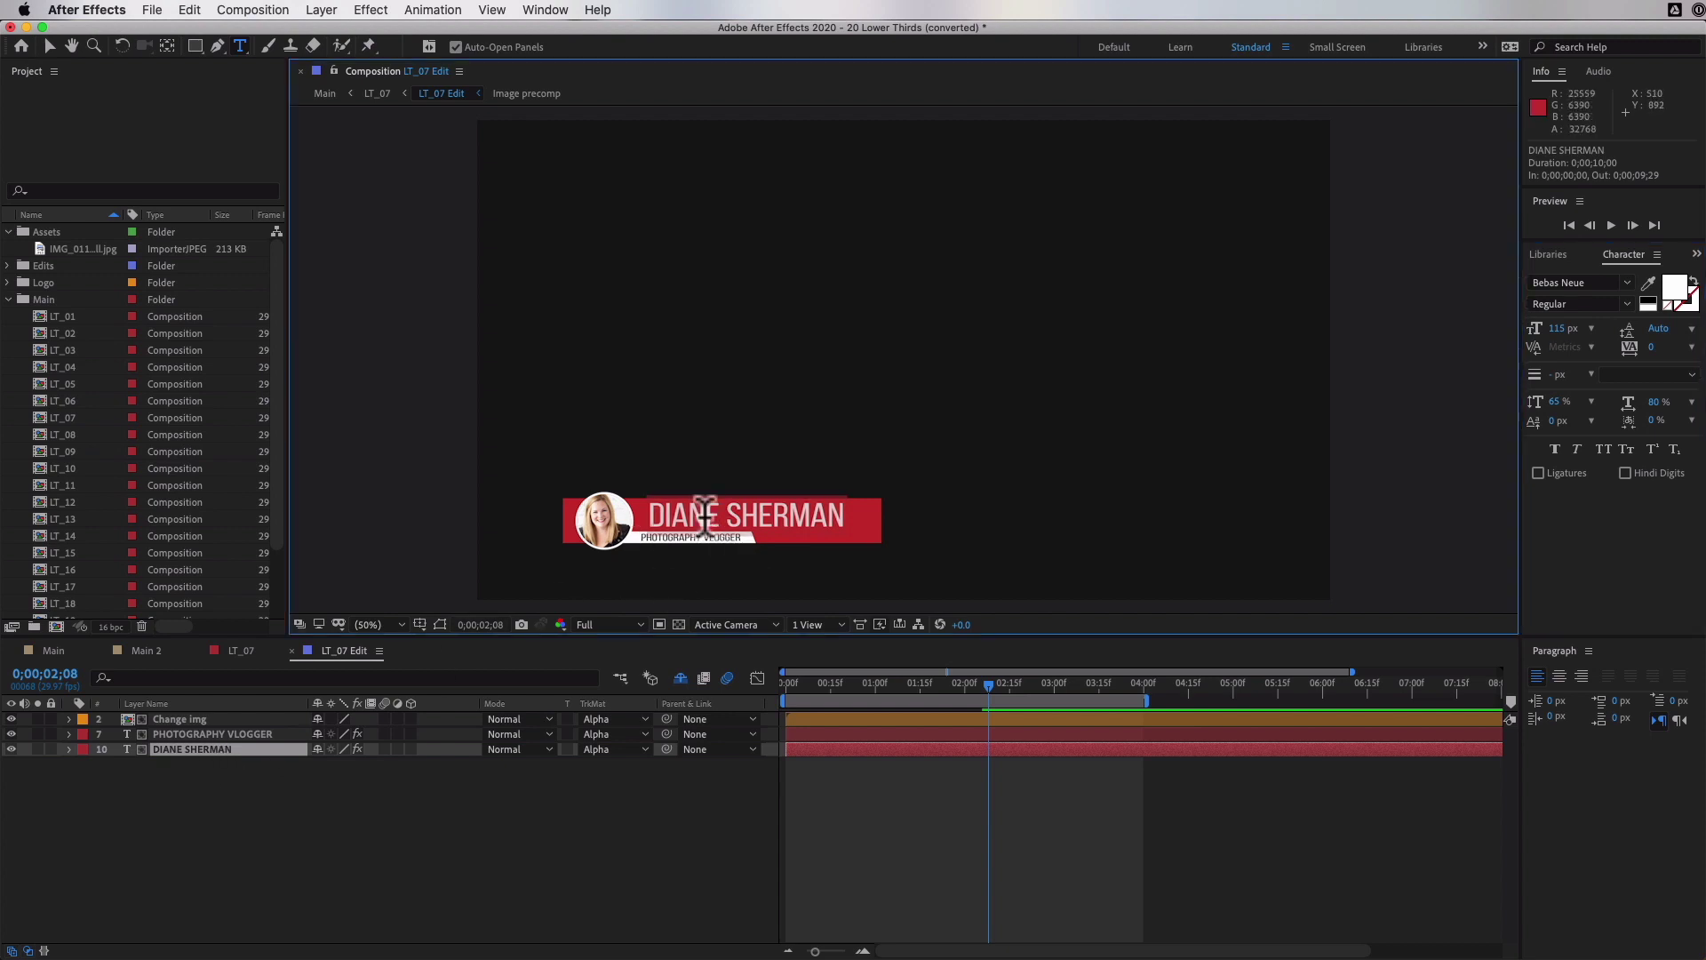
{"action": "key", "text": "super+a"}
{"action": "type", "text": "M"}
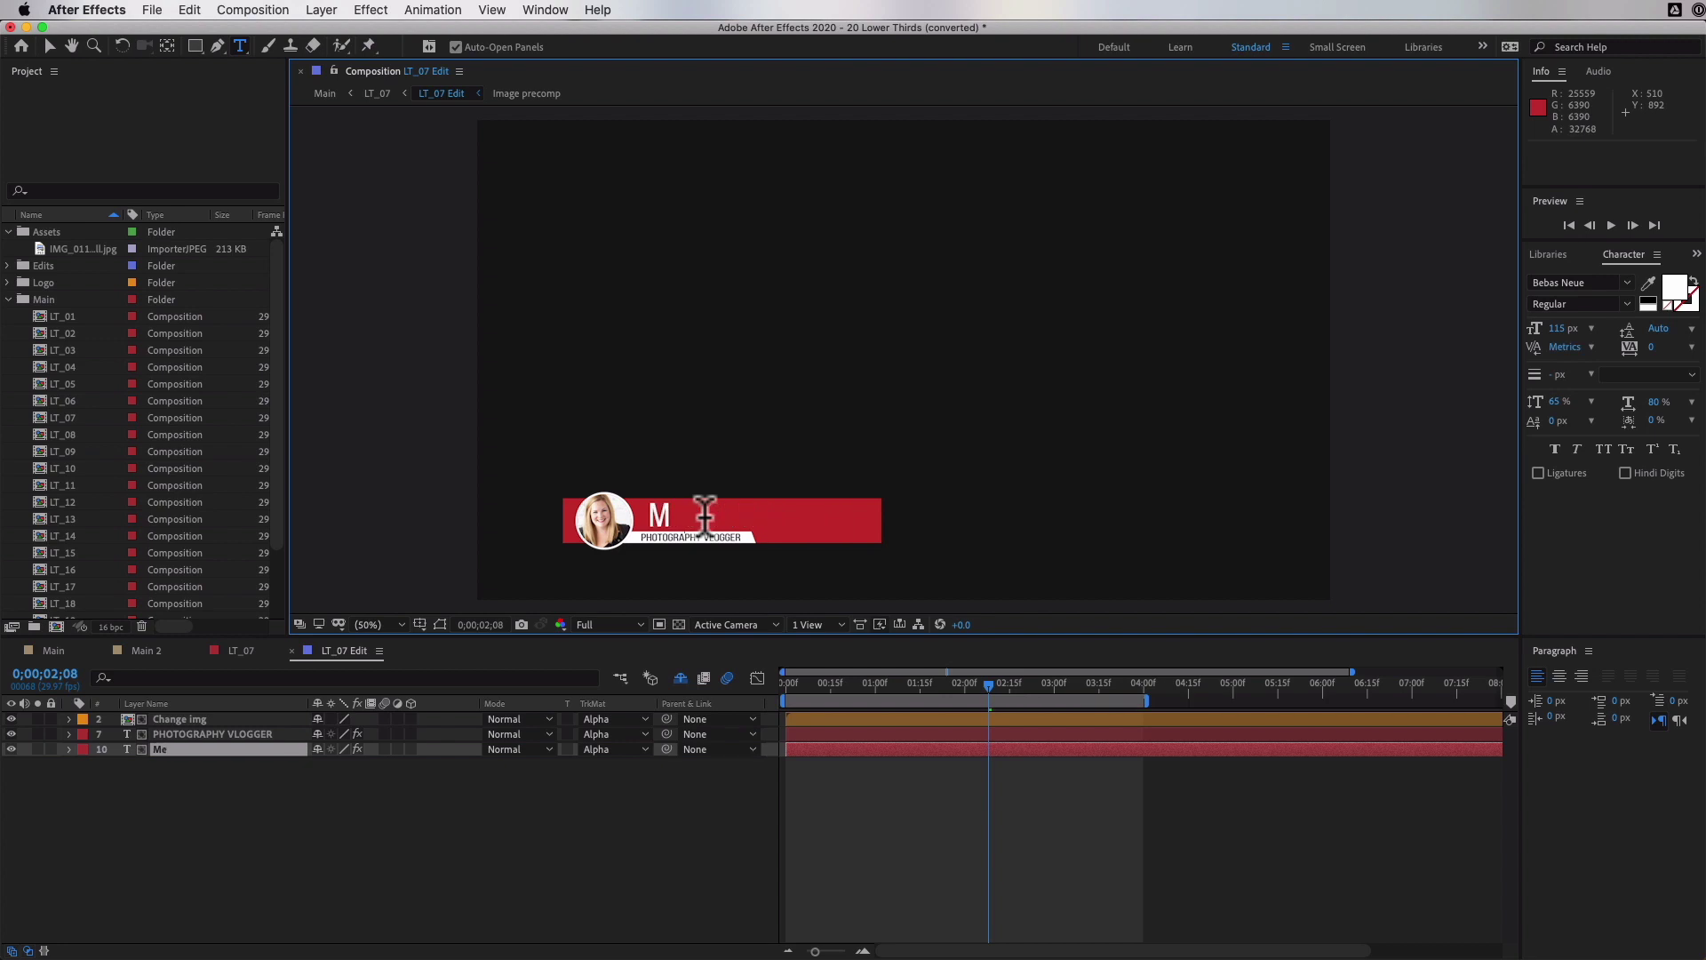
{"action": "type", "text": "eredit"}
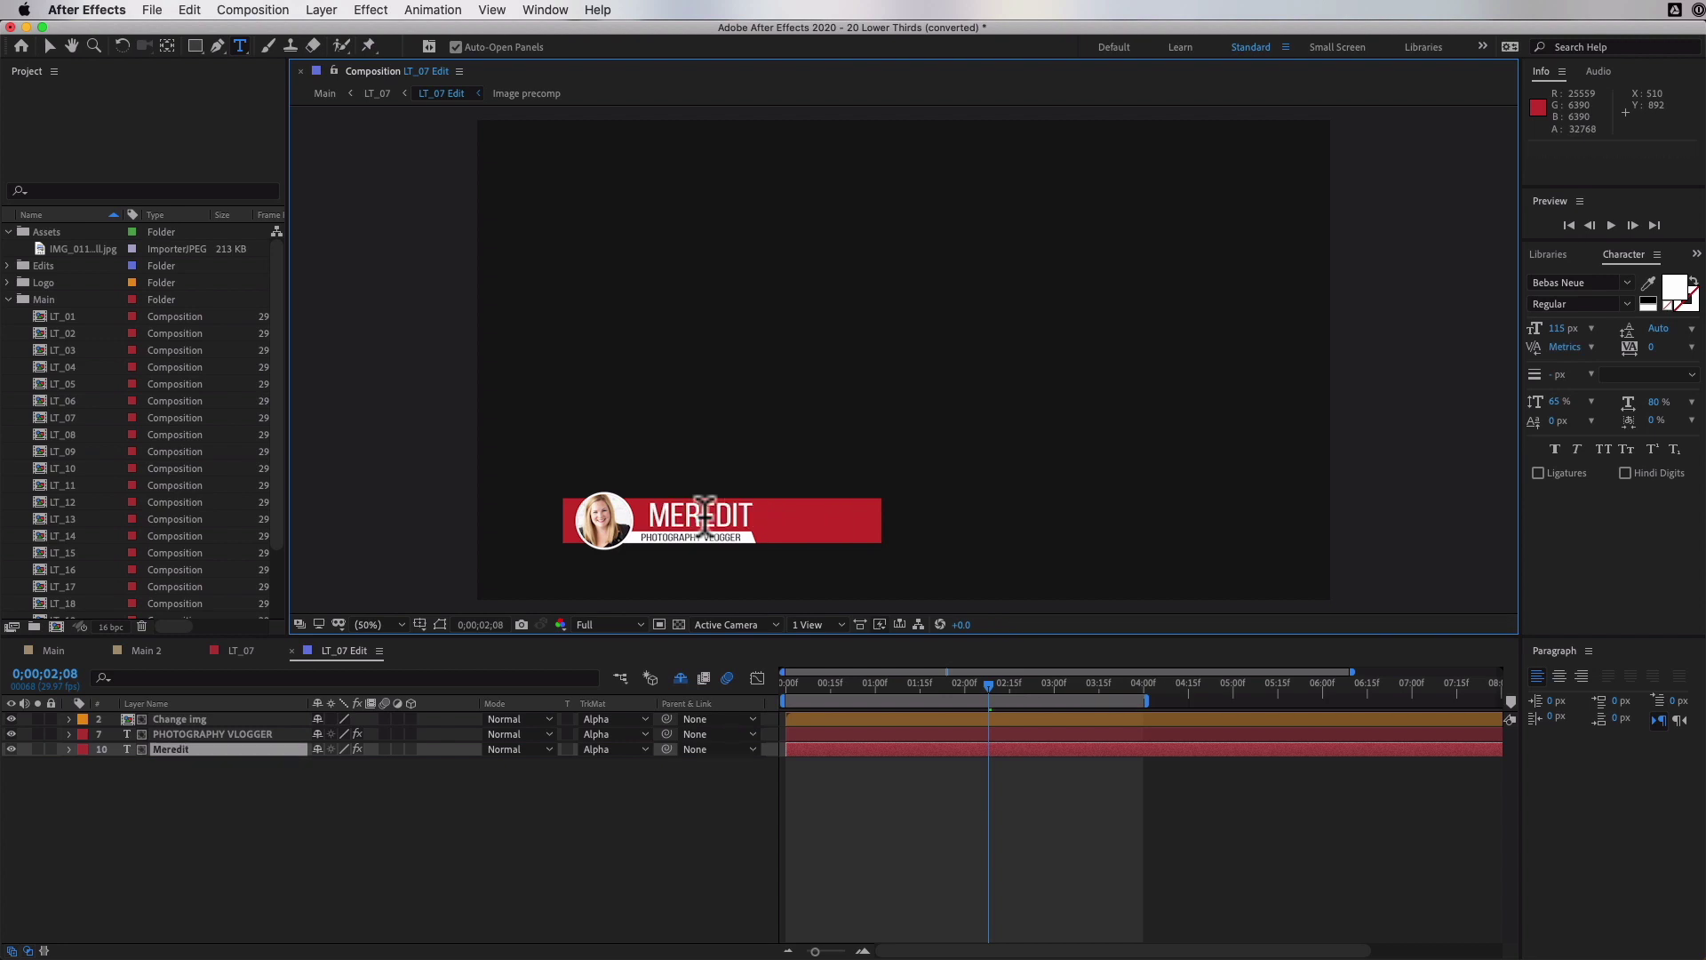
{"action": "type", "text": "h MARSH"}
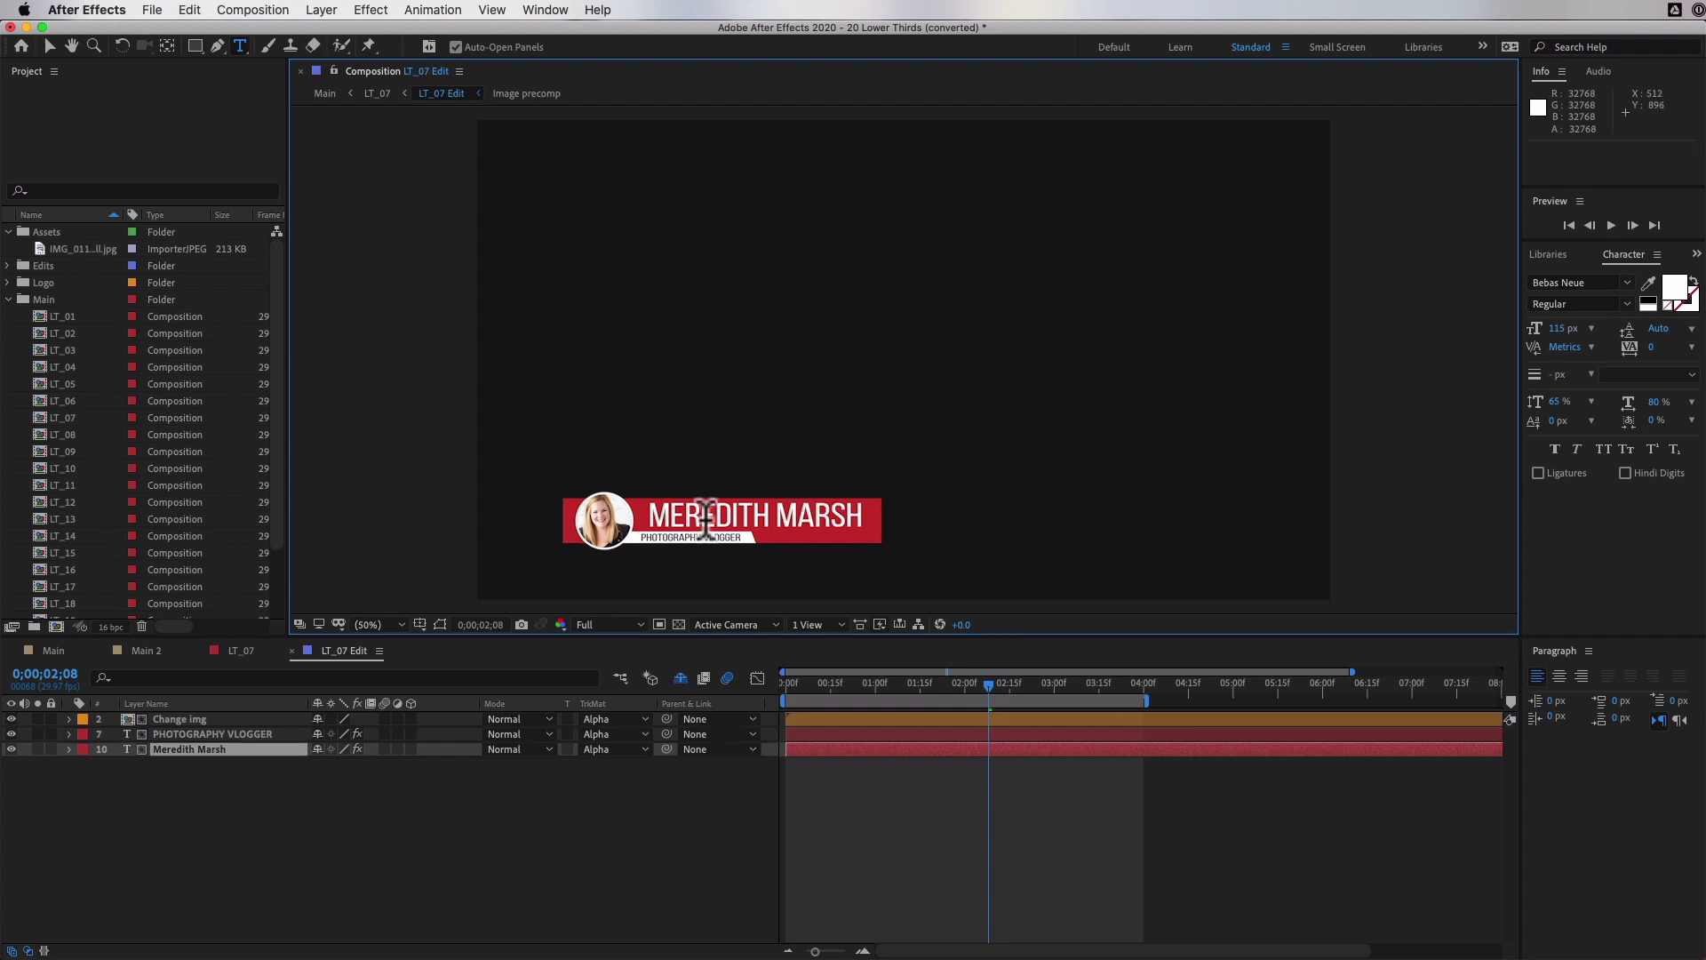
- Try the Bell Gothic Std and Bellwethers Long Swash fonts on the name text layer in LT_07 Edit
{"action": "left_click", "coordinate": [201, 738]}
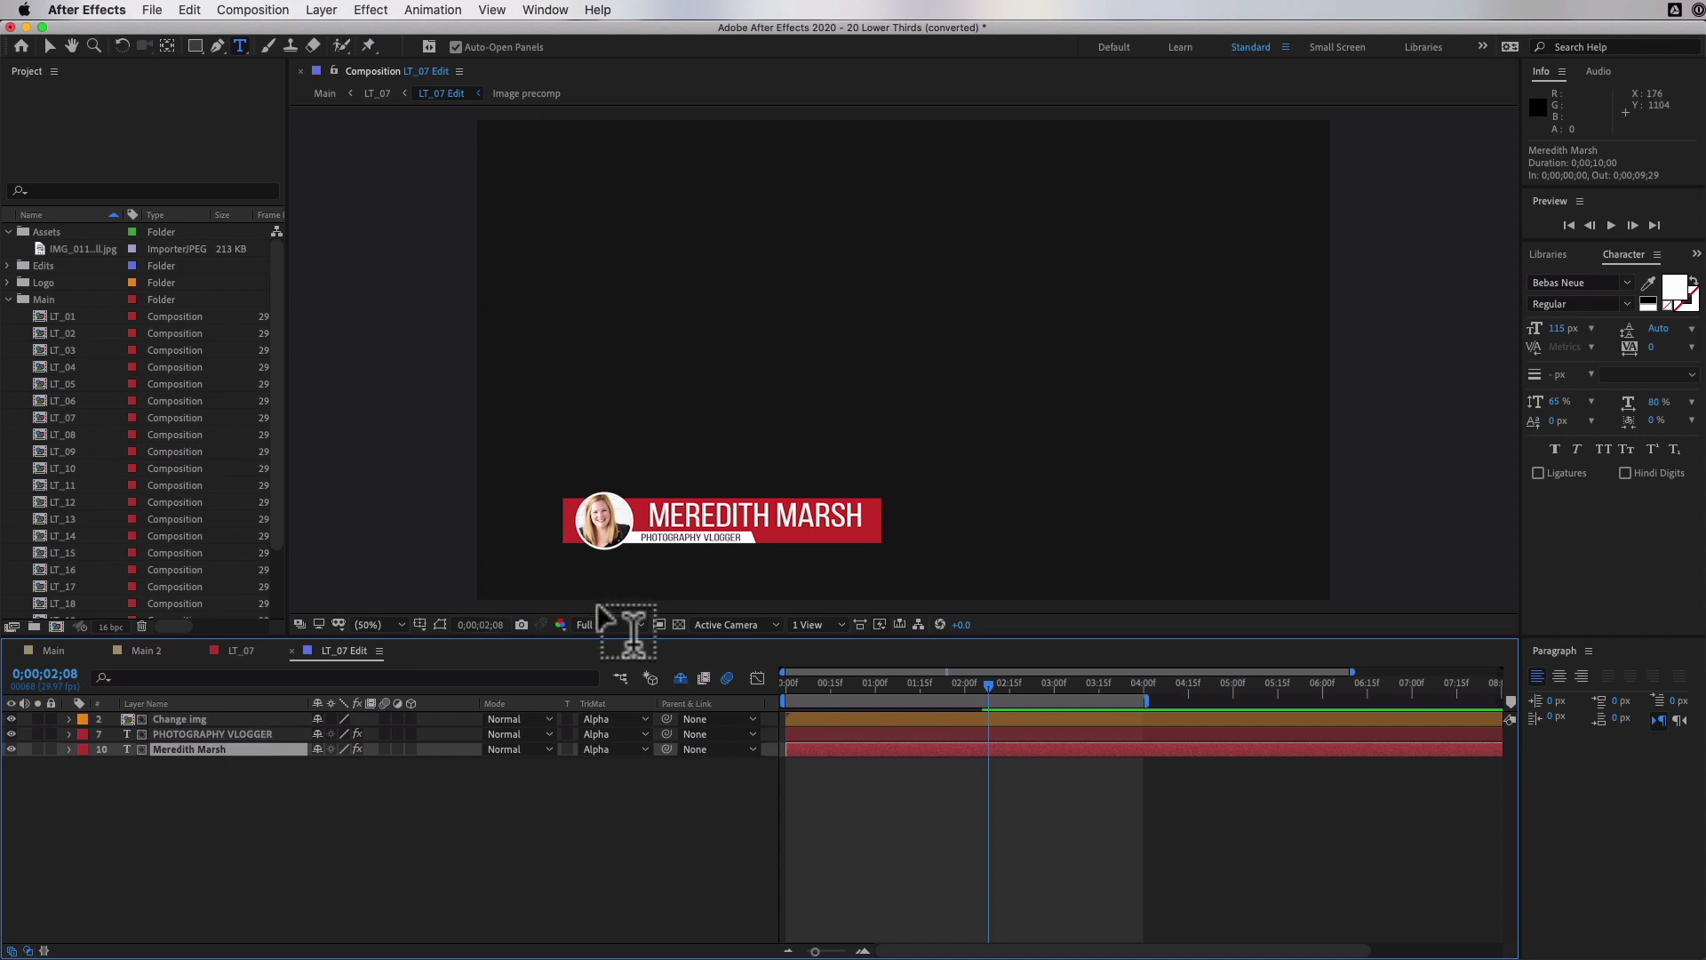
{"action": "left_click", "coordinate": [718, 507]}
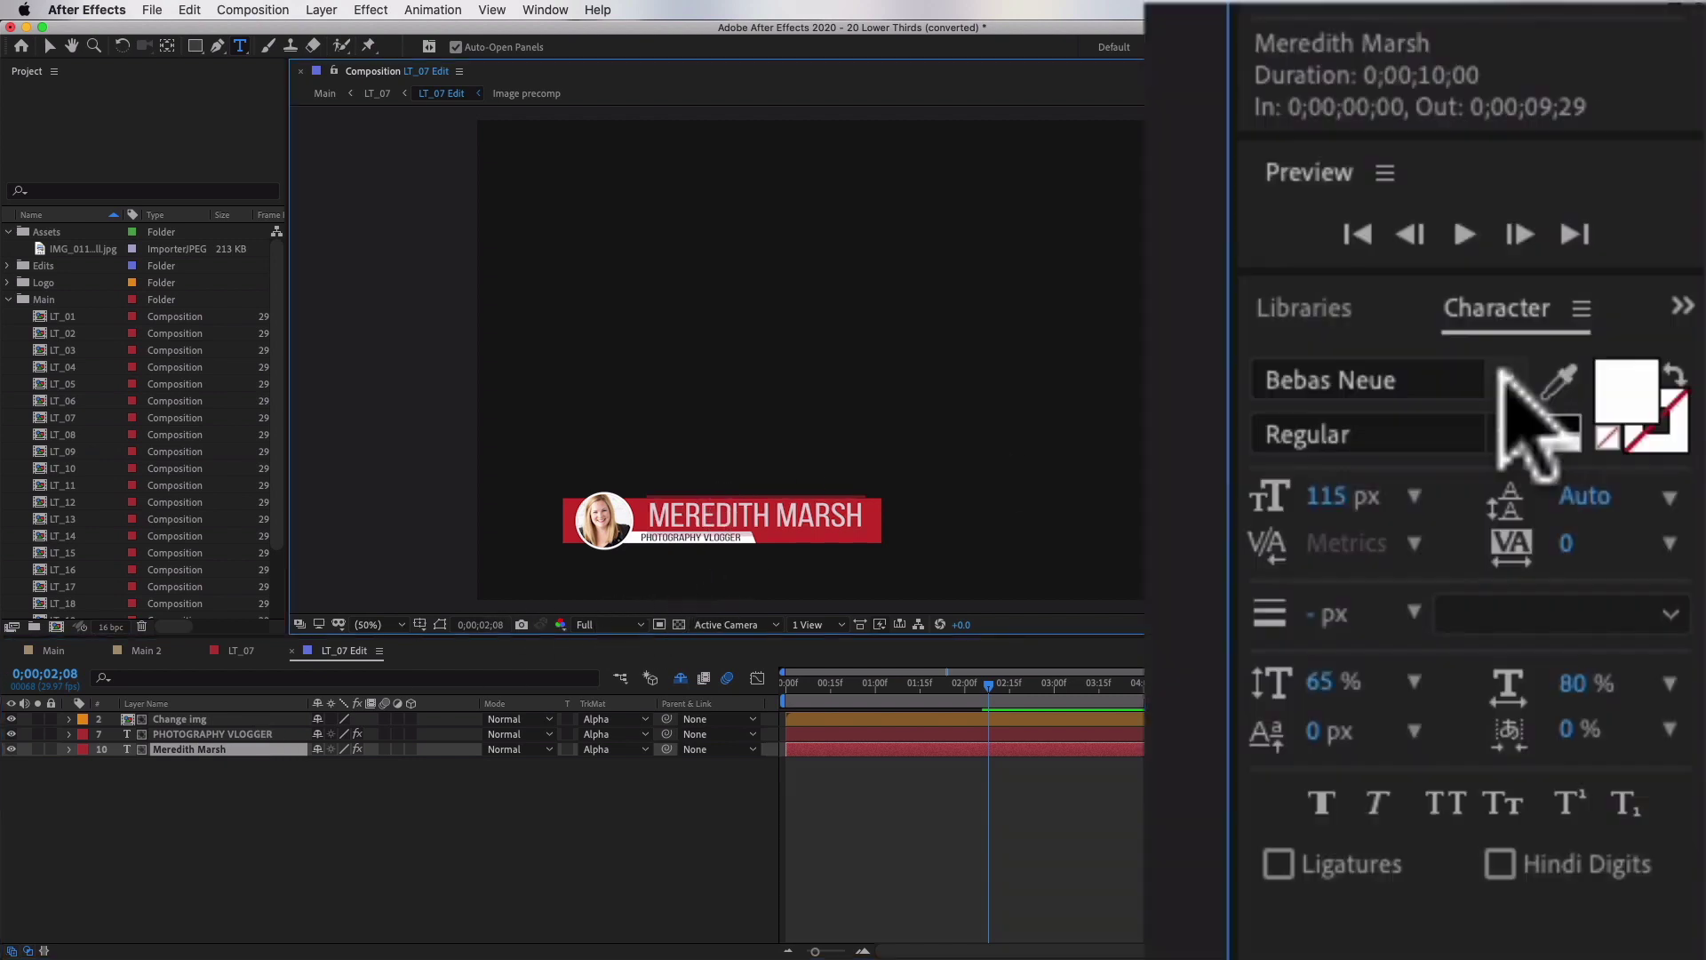
{"action": "left_click", "coordinate": [1504, 378]}
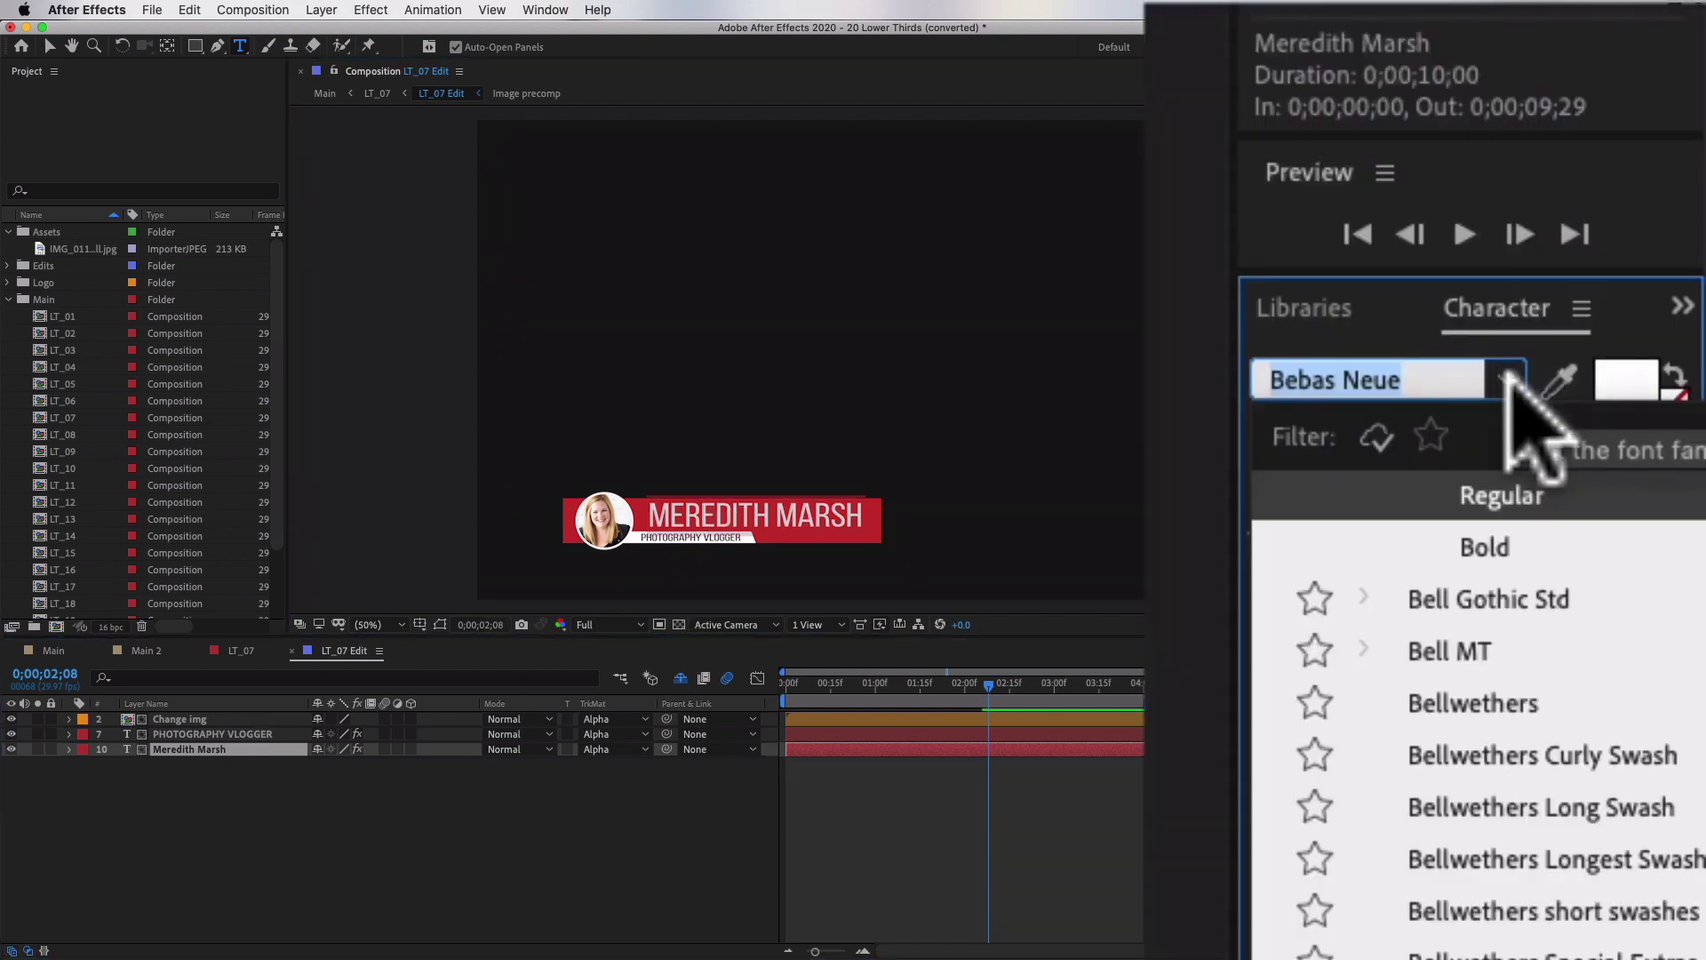
{"action": "left_click", "coordinate": [1481, 597]}
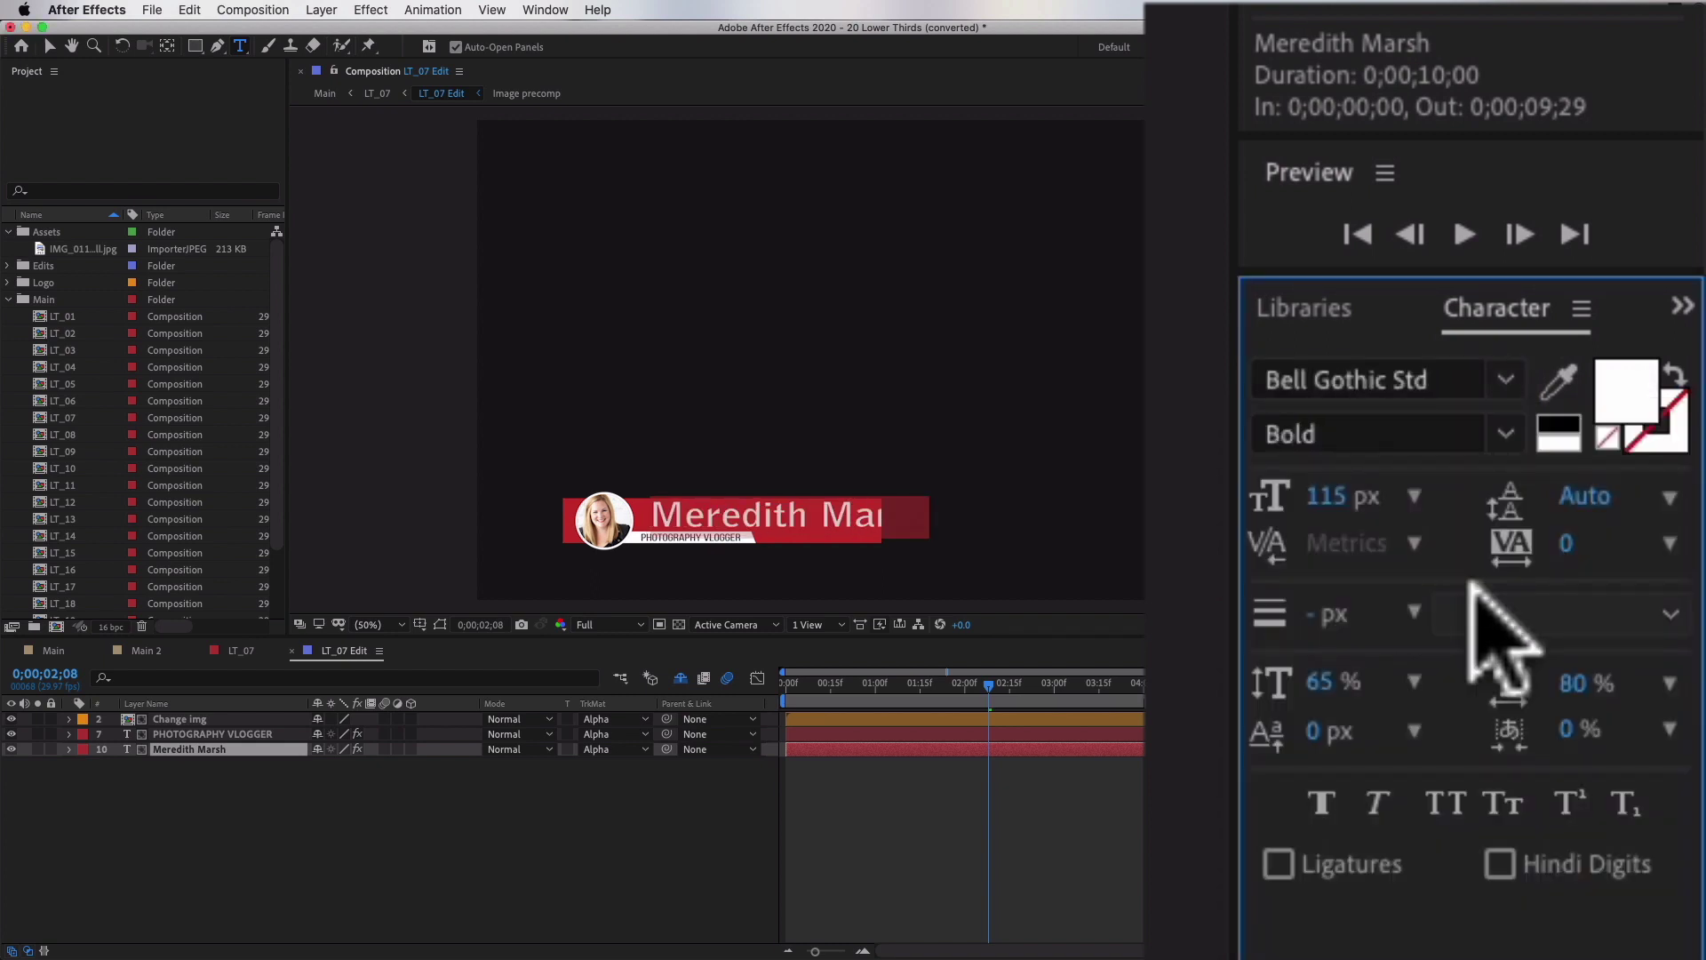
{"action": "left_click", "coordinate": [1504, 378]}
{"action": "left_click", "coordinate": [1488, 753]}
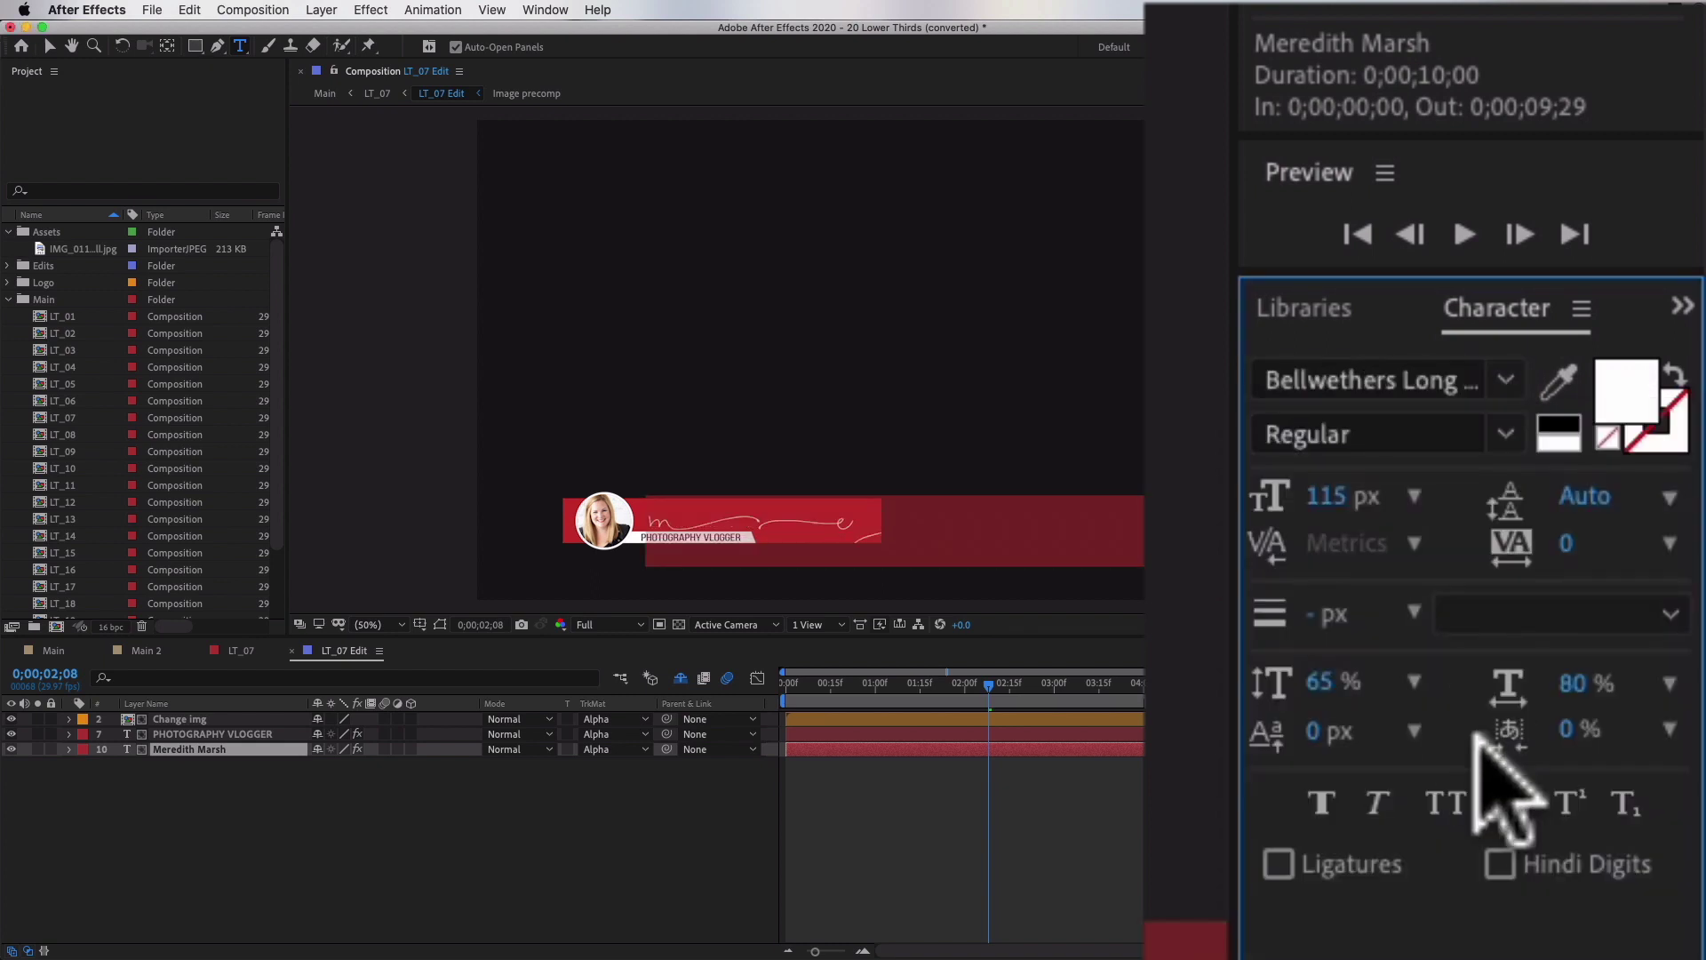
- Try the Avenir Book and Avenir Next Ultra Light fonts on the name text layer in LT_07 Edit
{"action": "left_click", "coordinate": [1502, 379]}
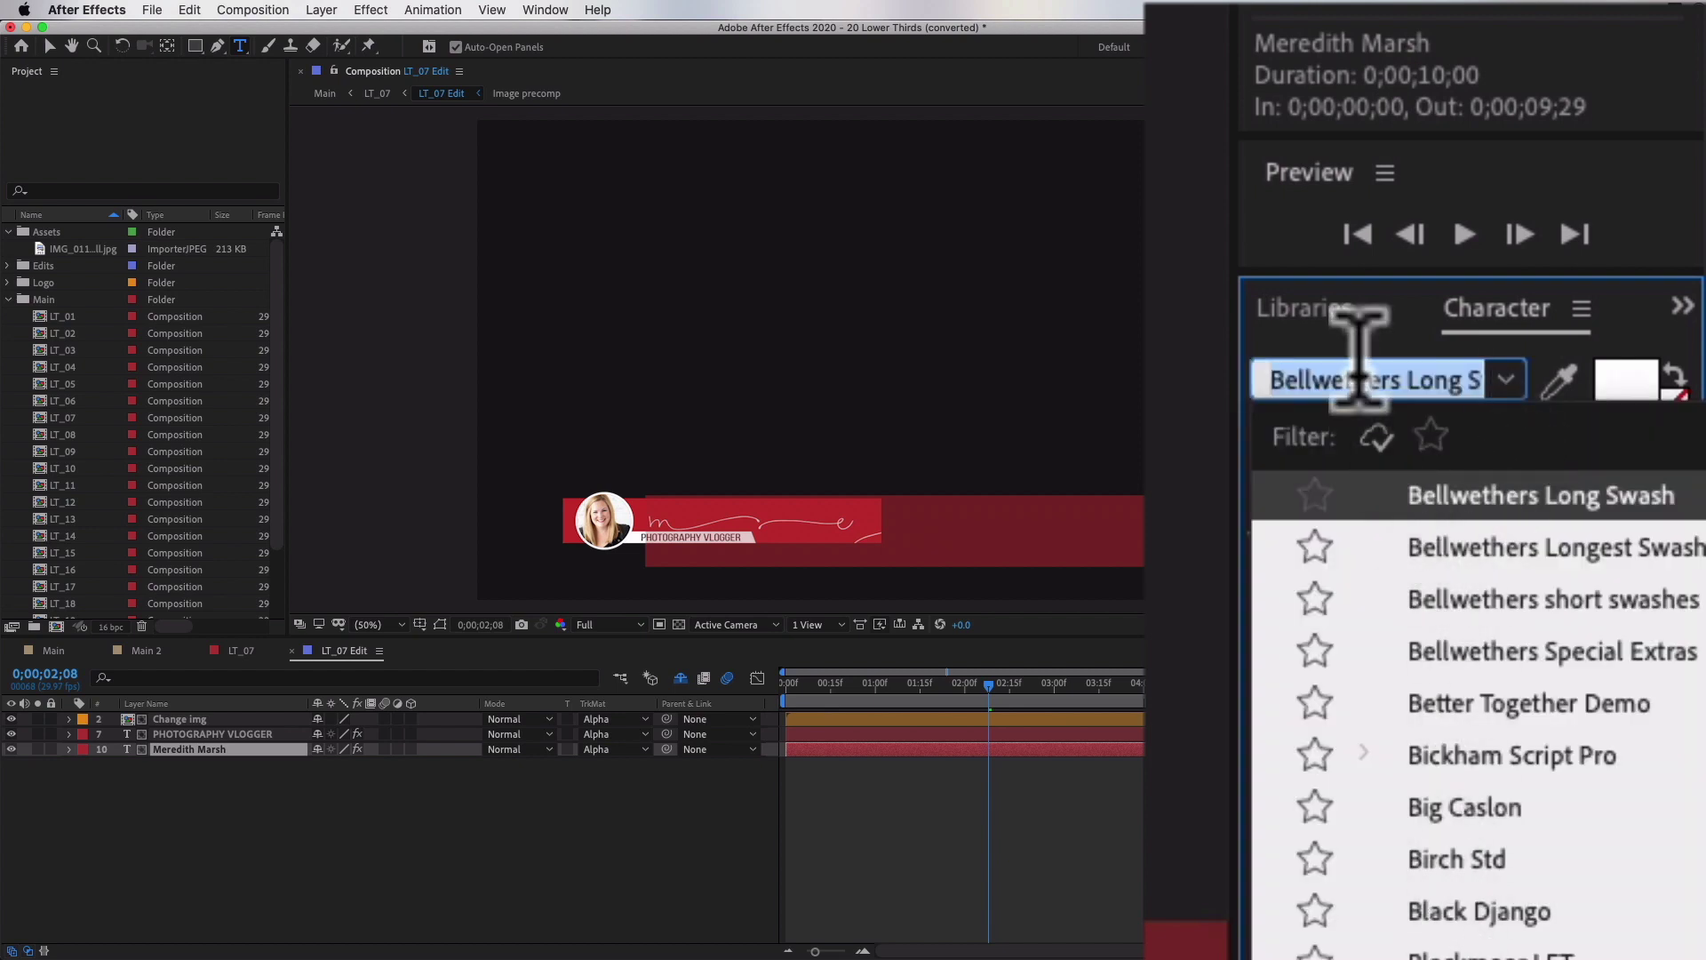
{"action": "type", "text": "Avi"}
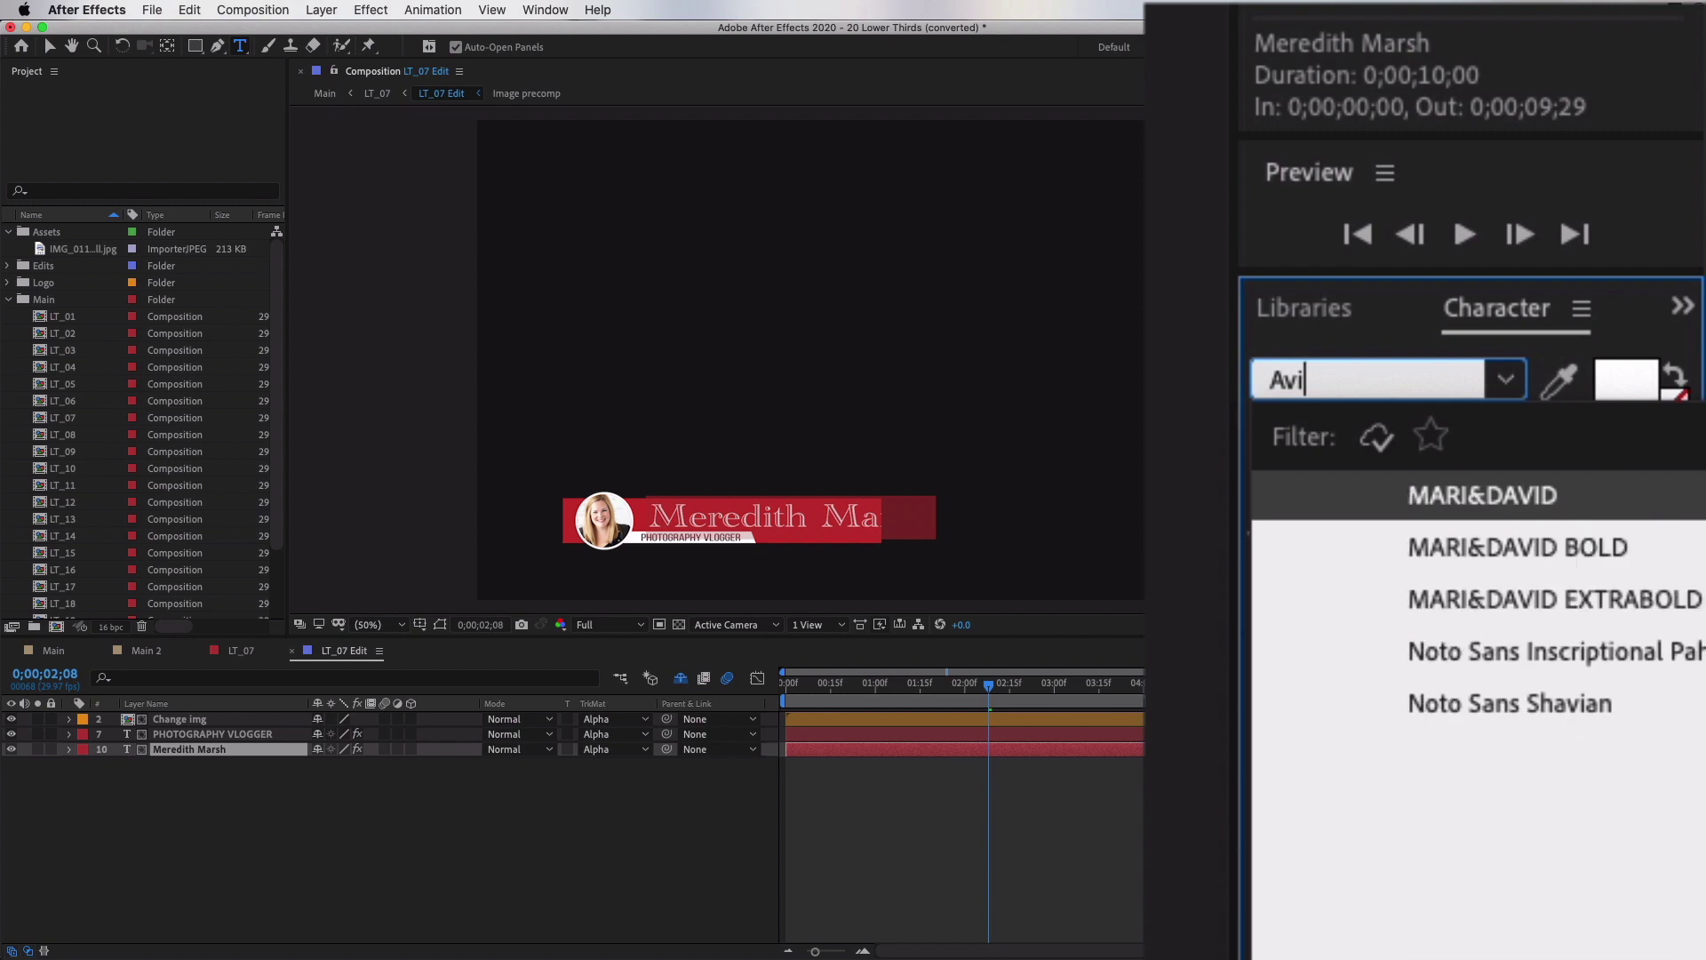
{"action": "key", "text": "BackSpace"}
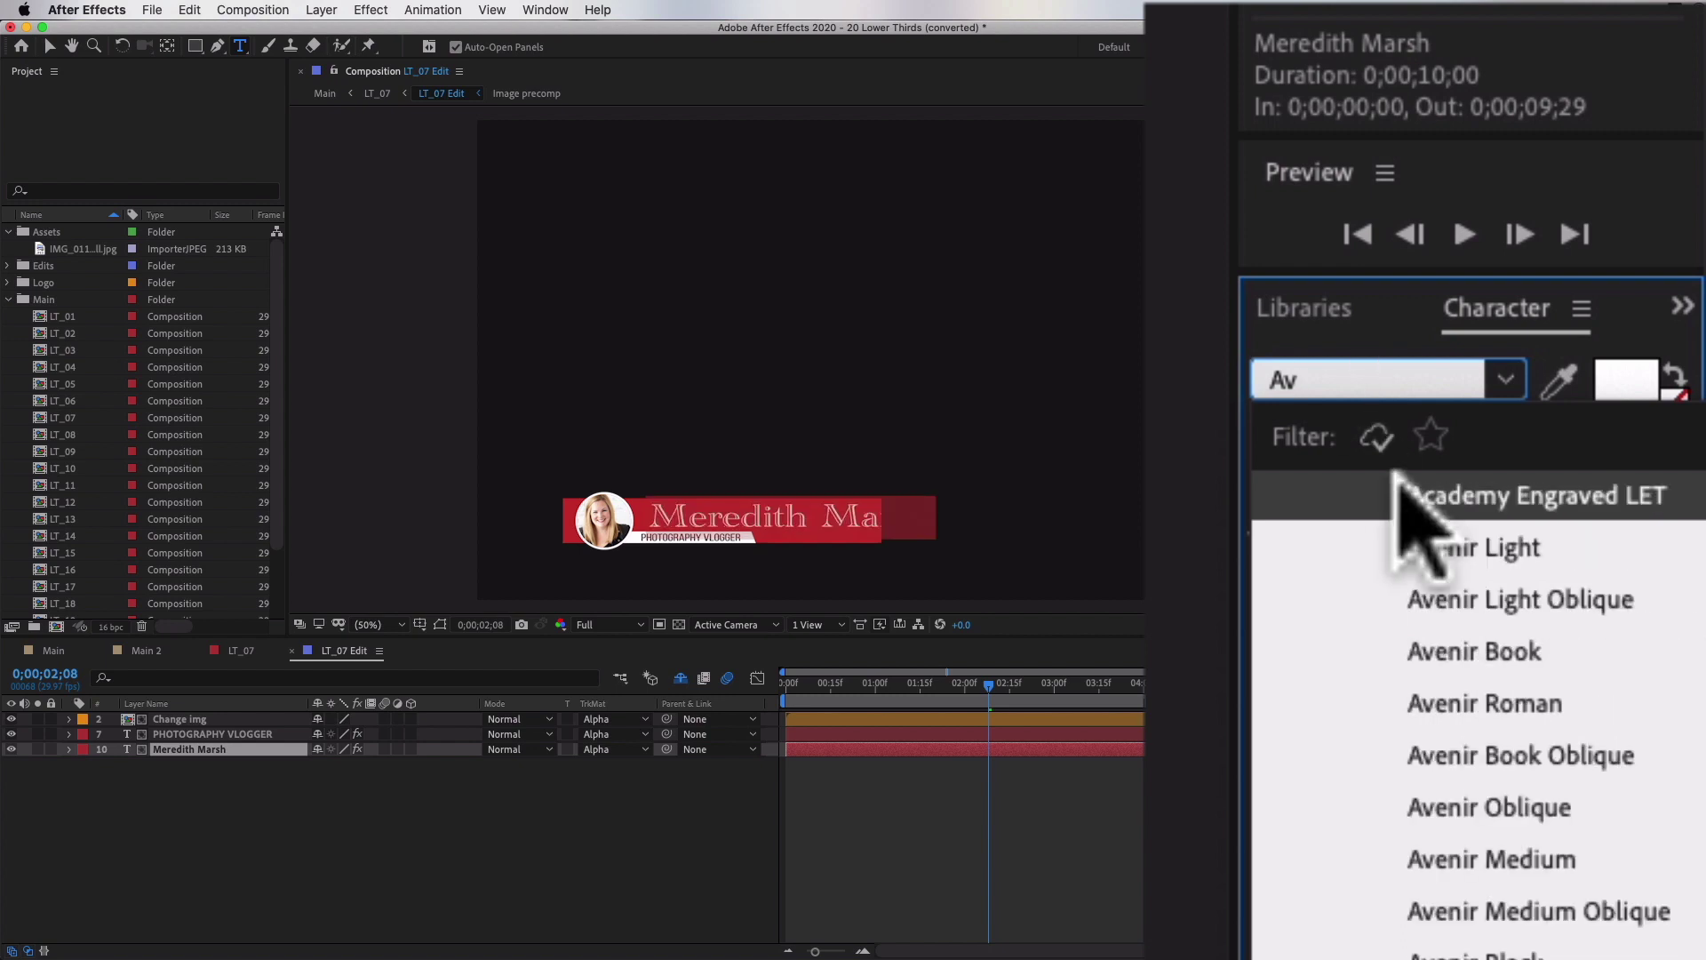
{"action": "left_click", "coordinate": [1458, 652]}
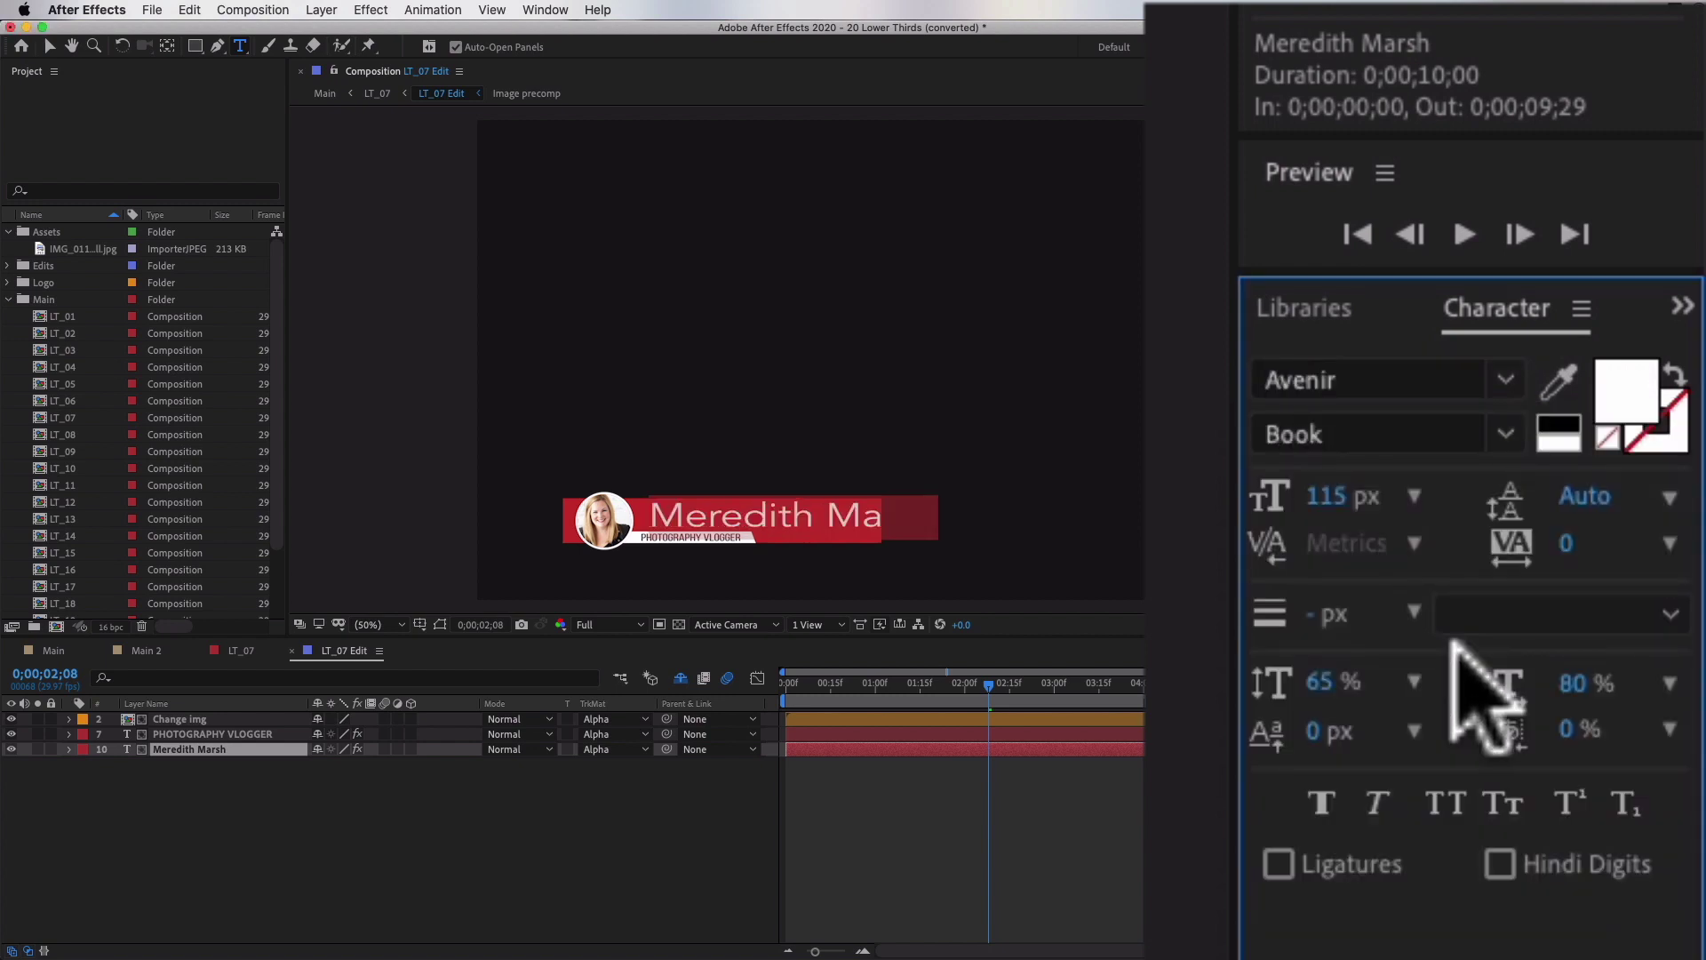
{"action": "left_click", "coordinate": [1505, 380]}
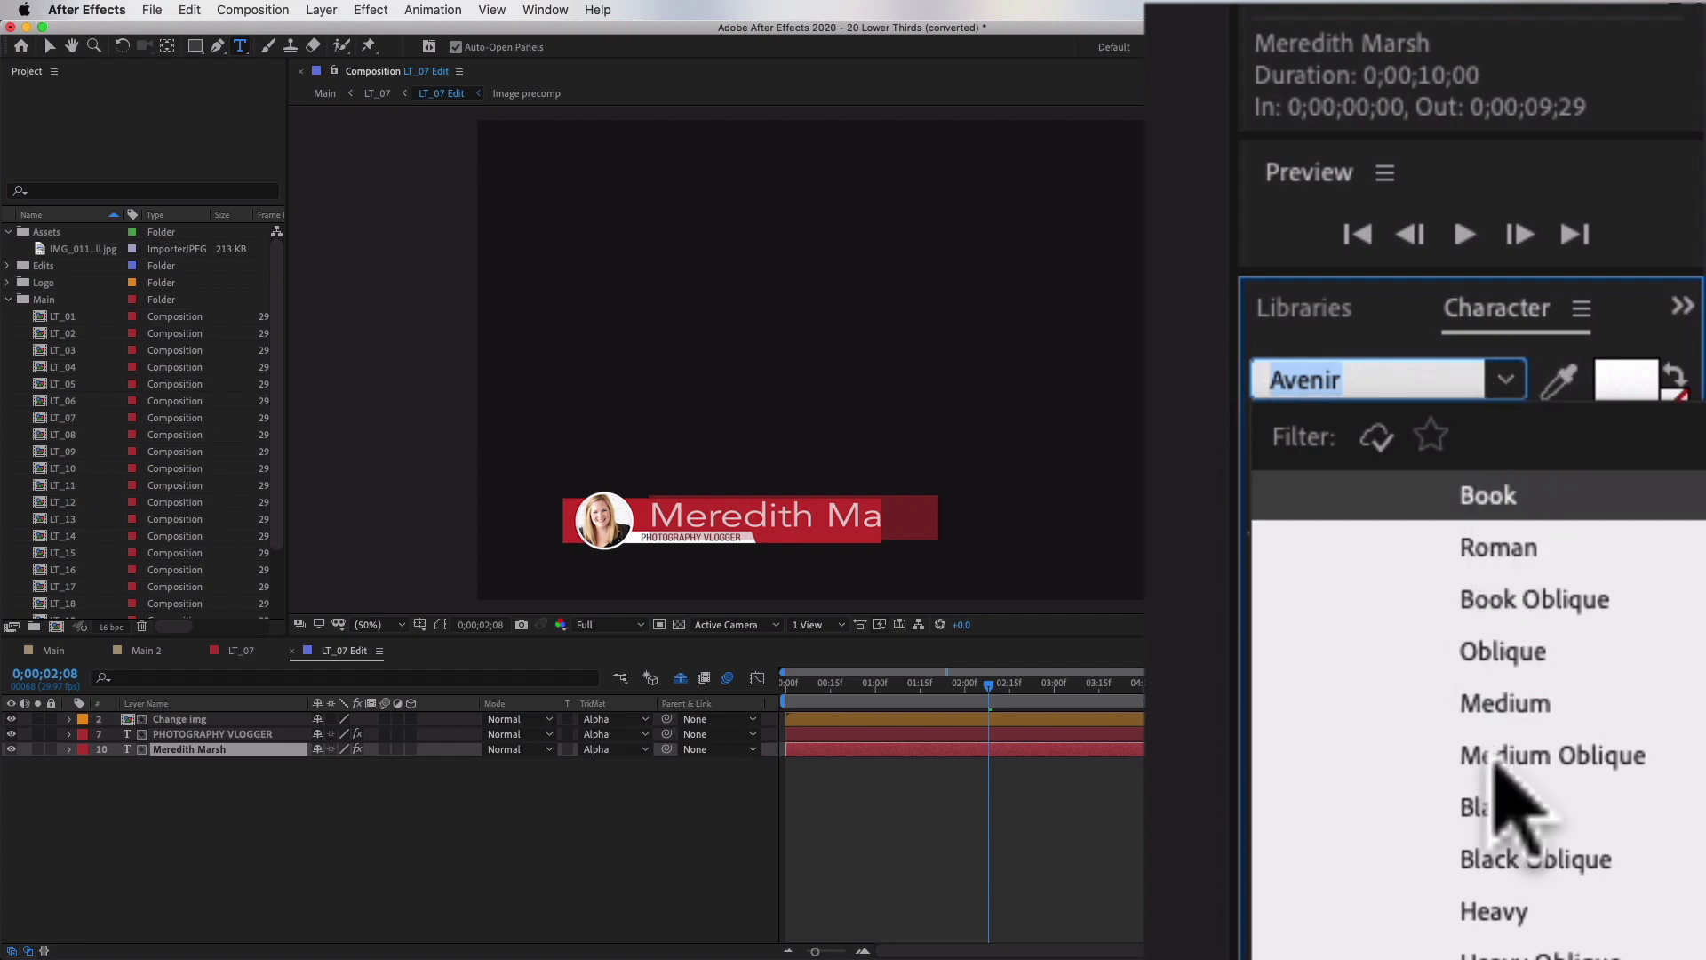
{"action": "key", "text": "Escape"}
{"action": "key", "text": "Down"}
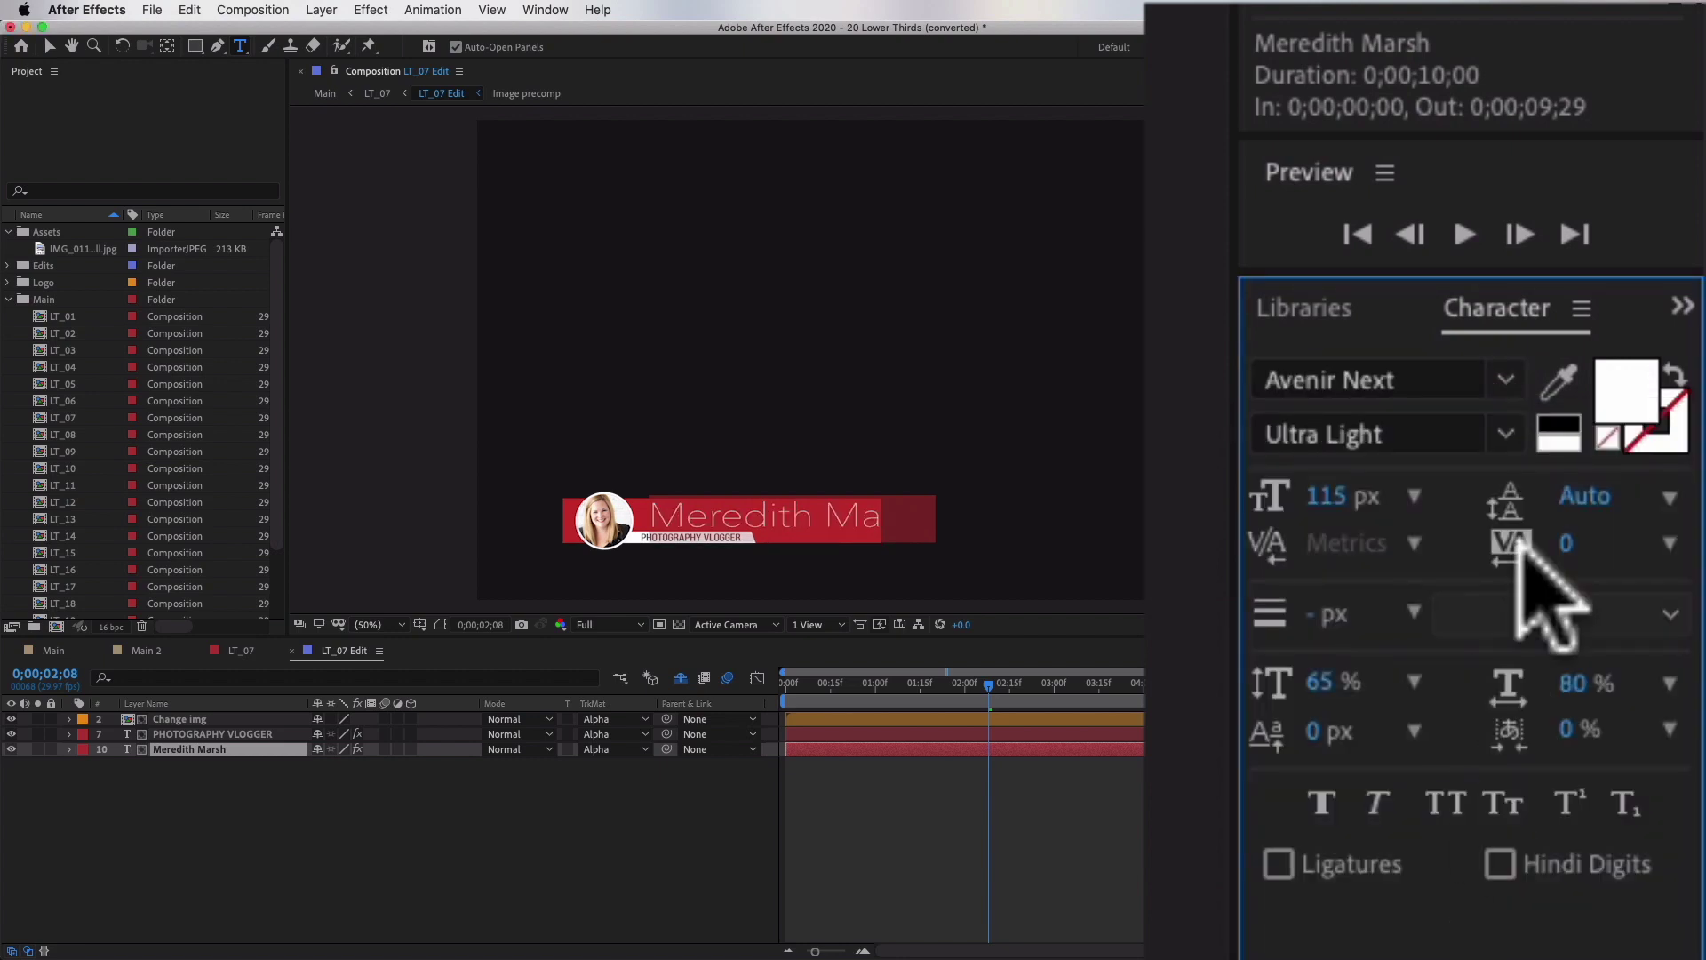
- Change the name text layer's font to Avenir Next Condensed
{"action": "left_click", "coordinate": [1504, 381]}
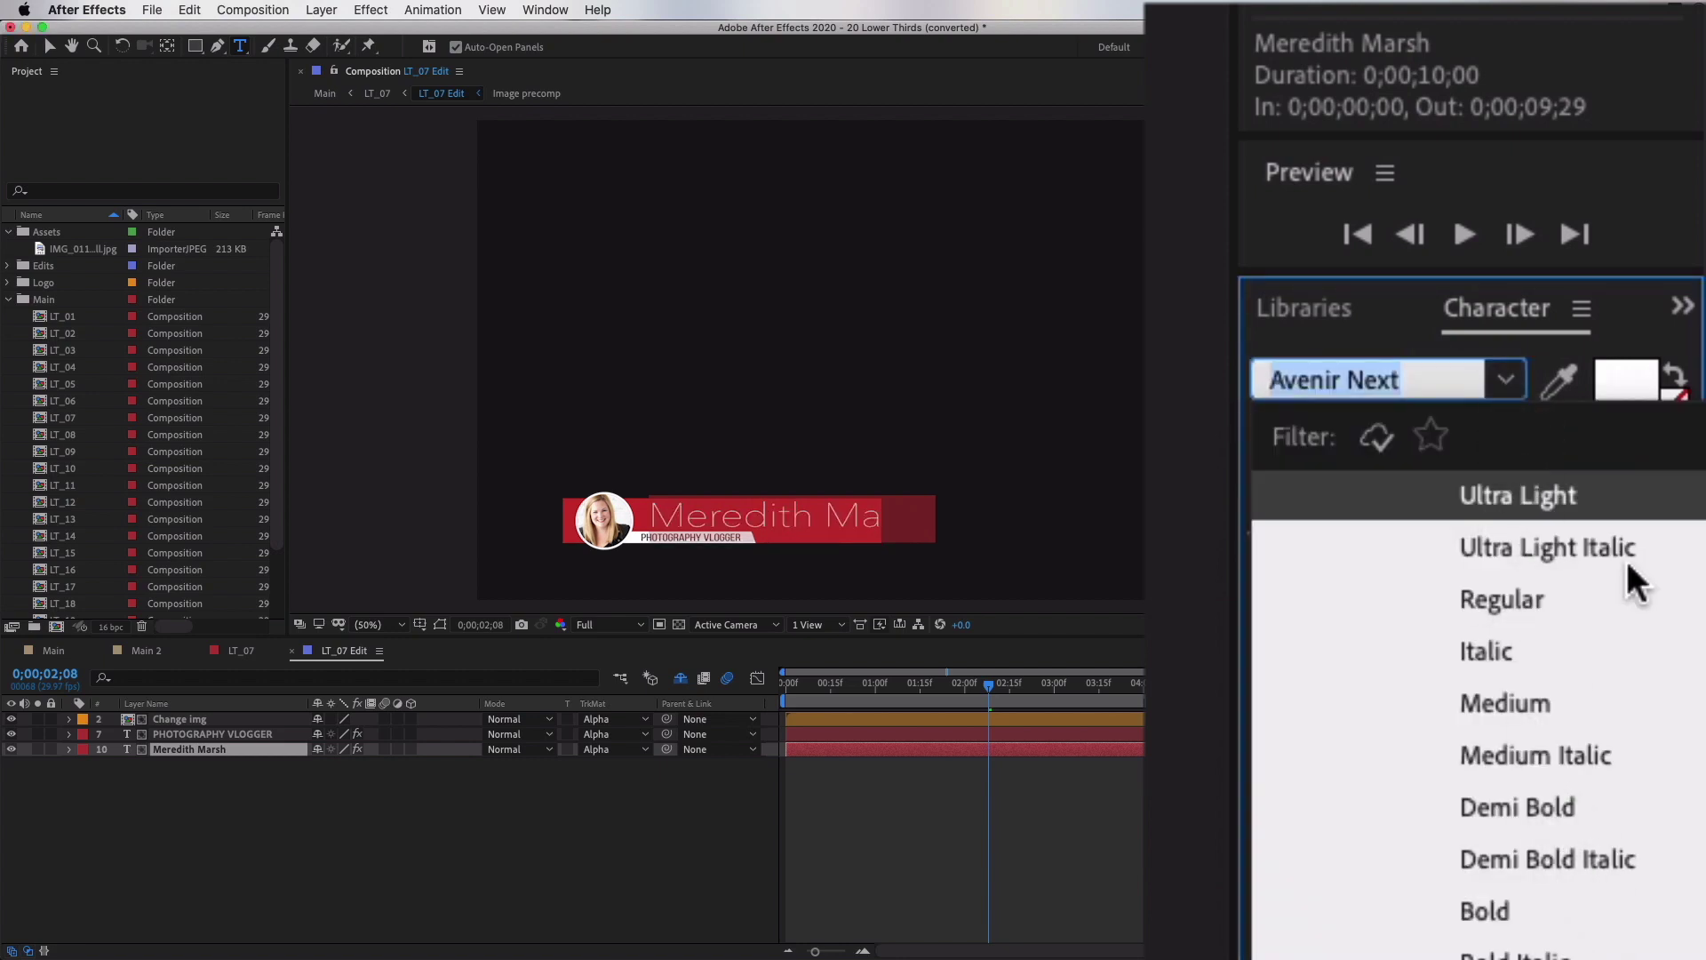
{"action": "key", "text": "Escape"}
{"action": "key", "text": "Down"}
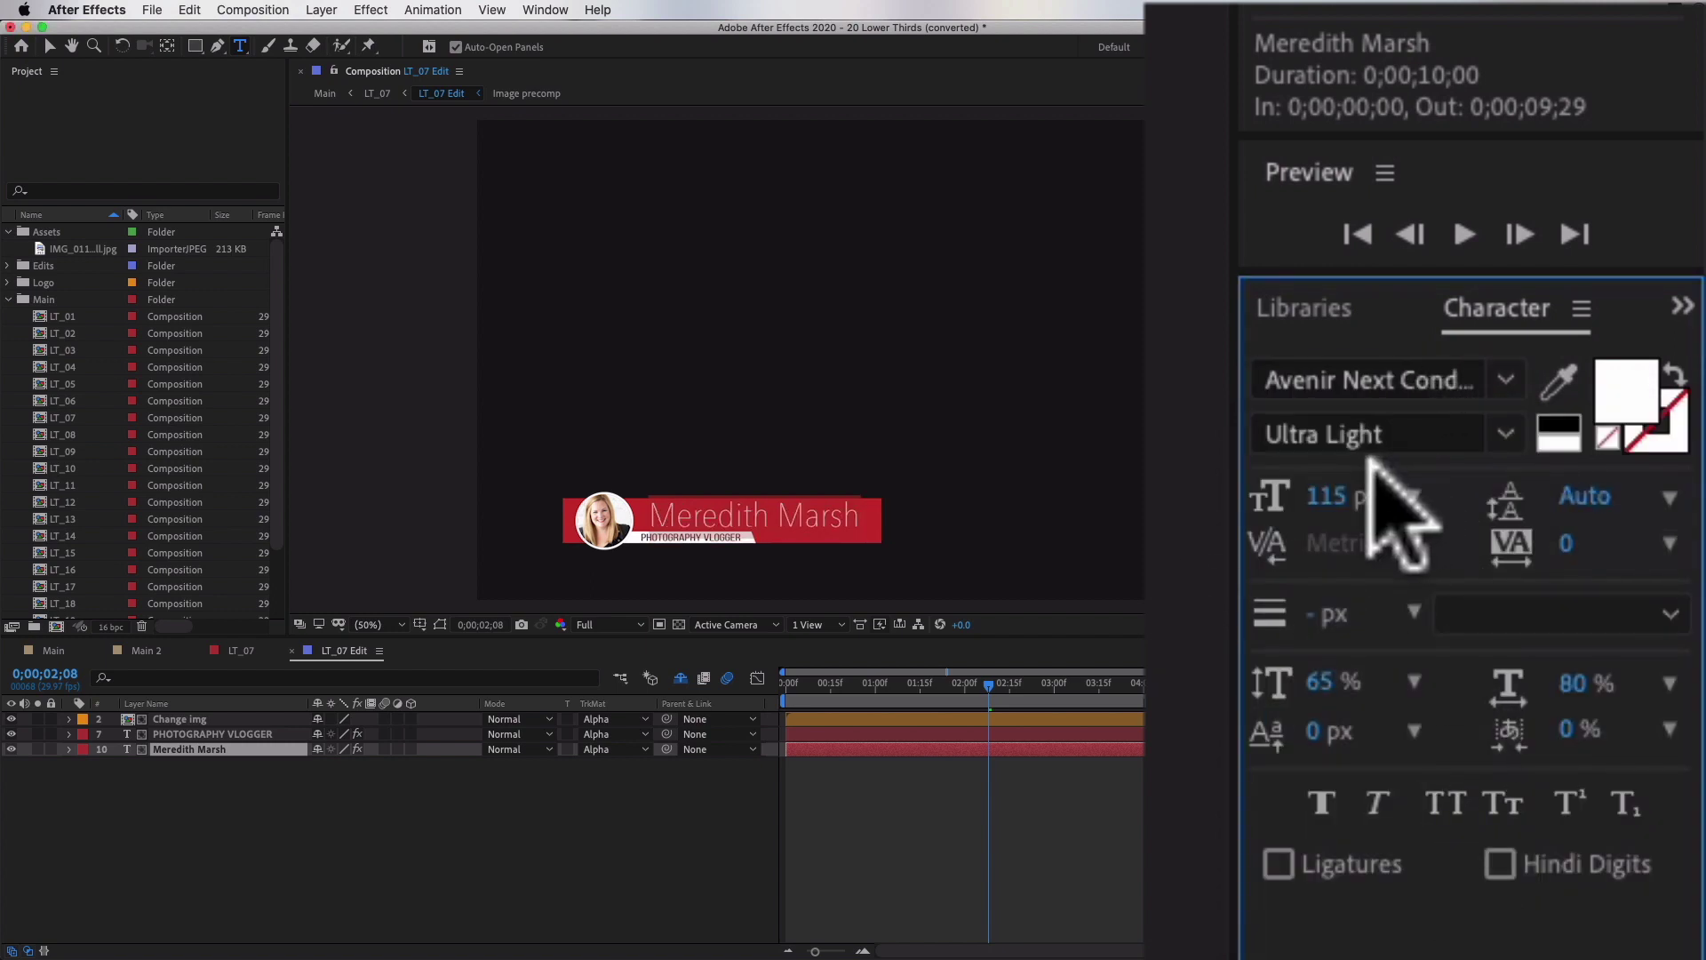
- Format the name text in All Caps with the Medium style, and reduce its font size to 88 px
{"action": "left_click", "coordinate": [1319, 802]}
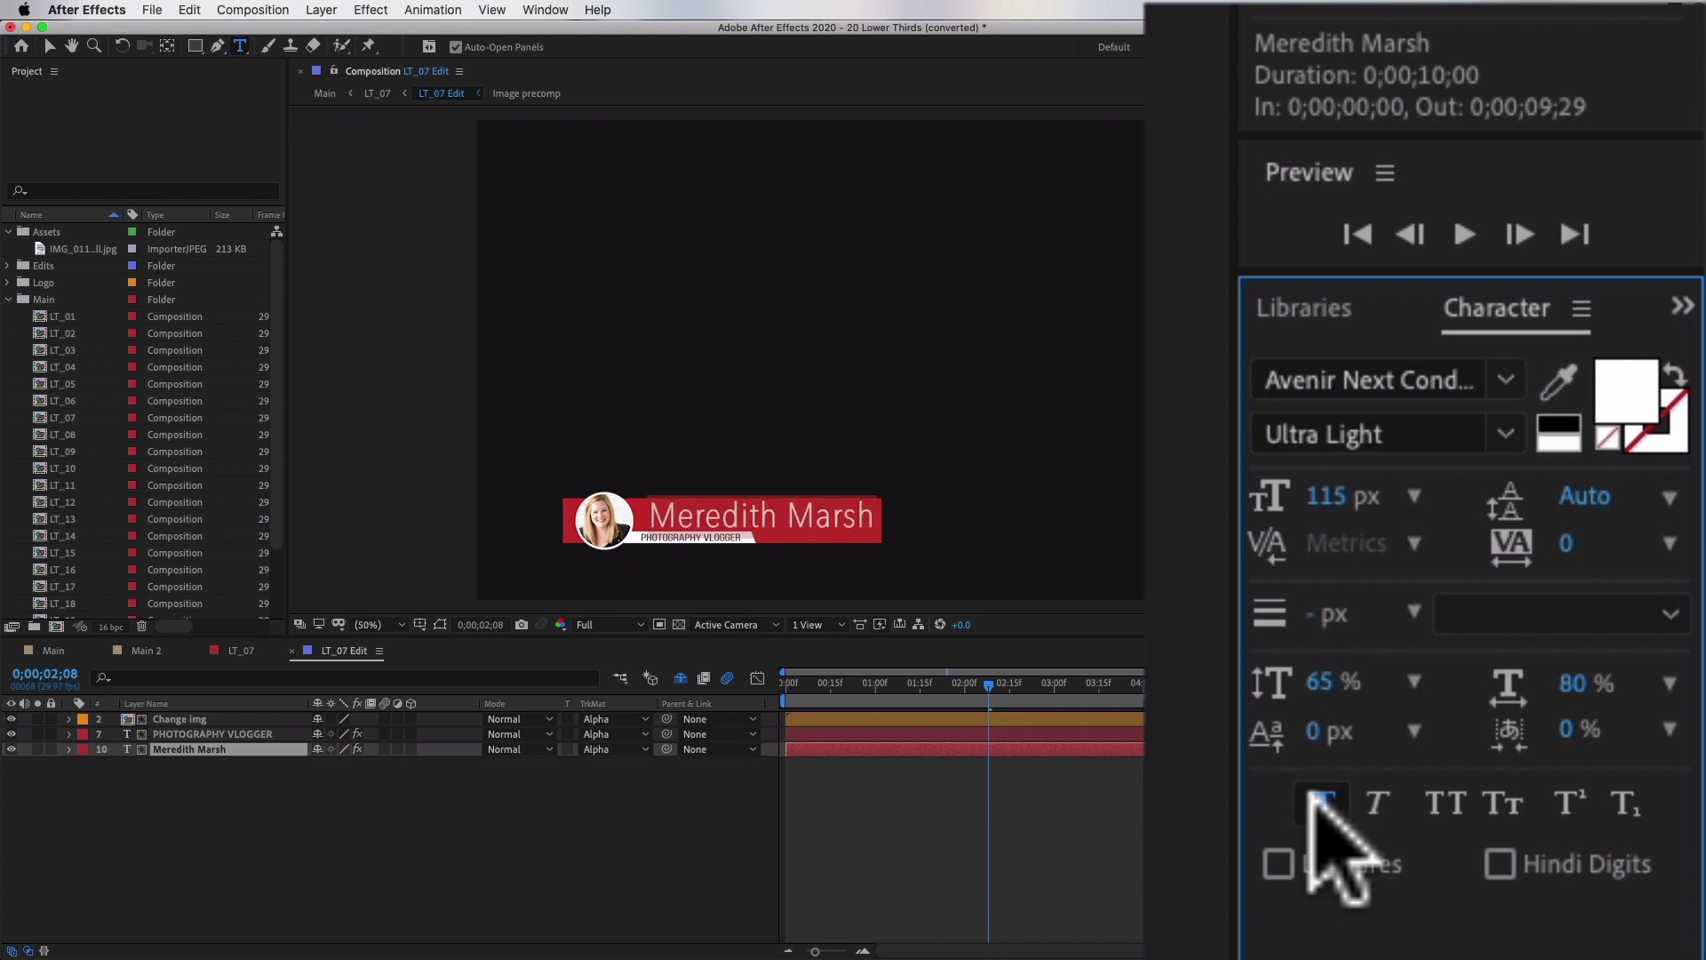
{"action": "left_click", "coordinate": [1442, 800]}
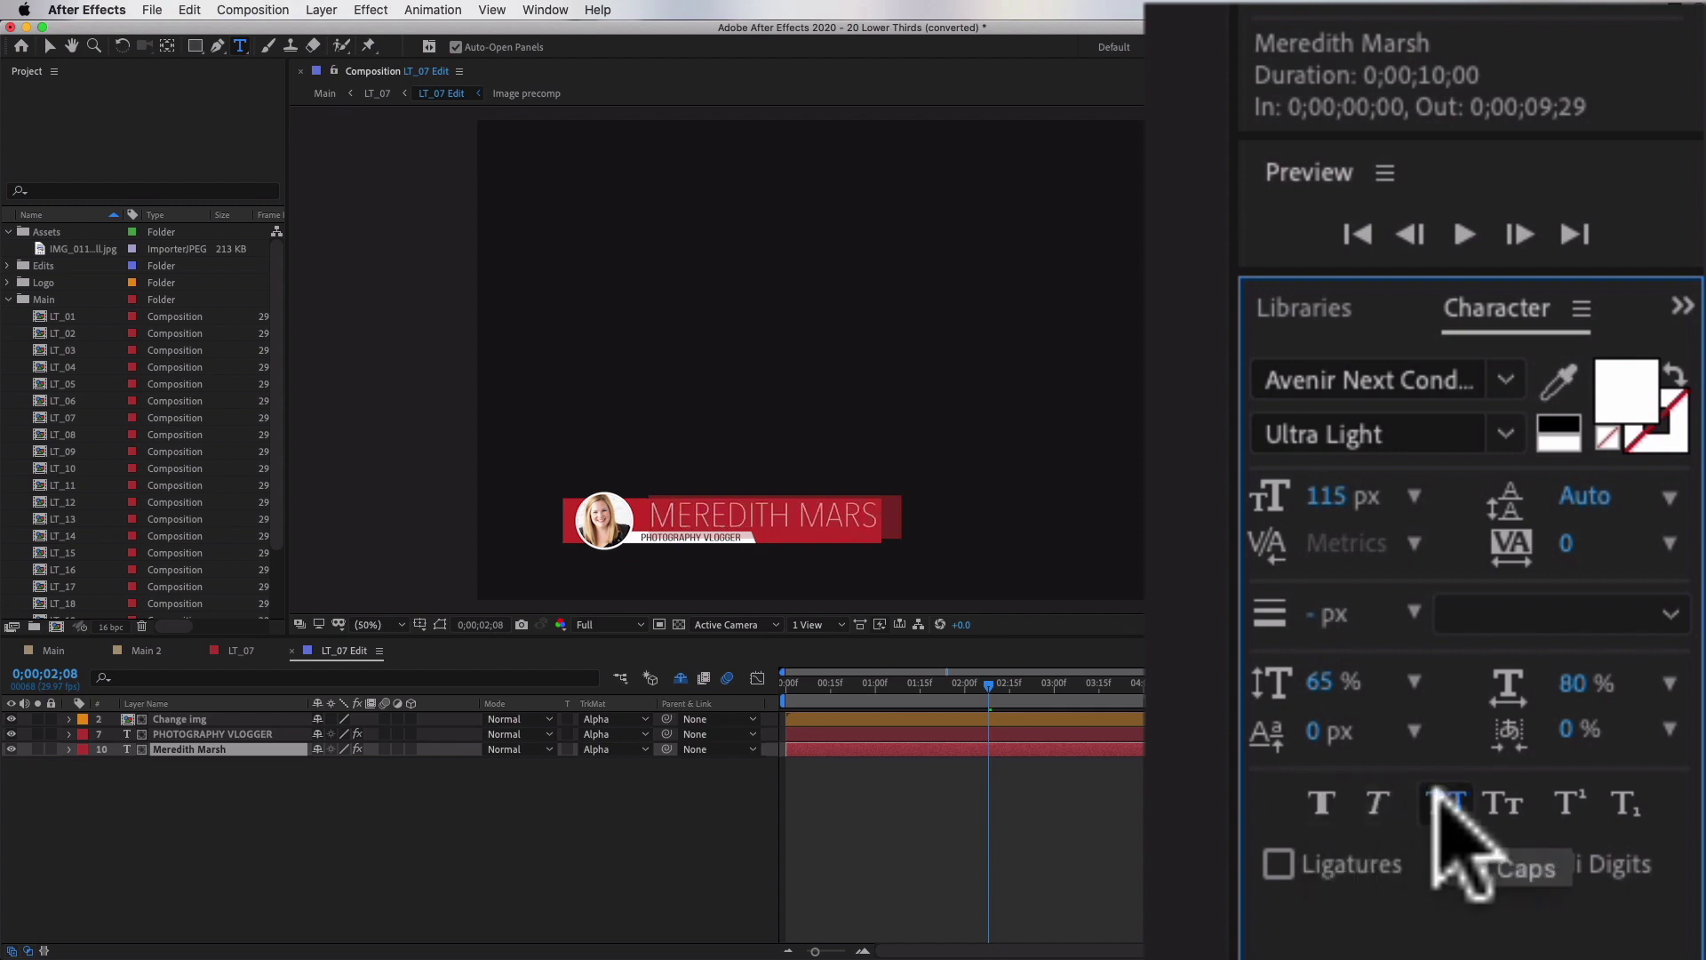
{"action": "left_click", "coordinate": [1498, 425]}
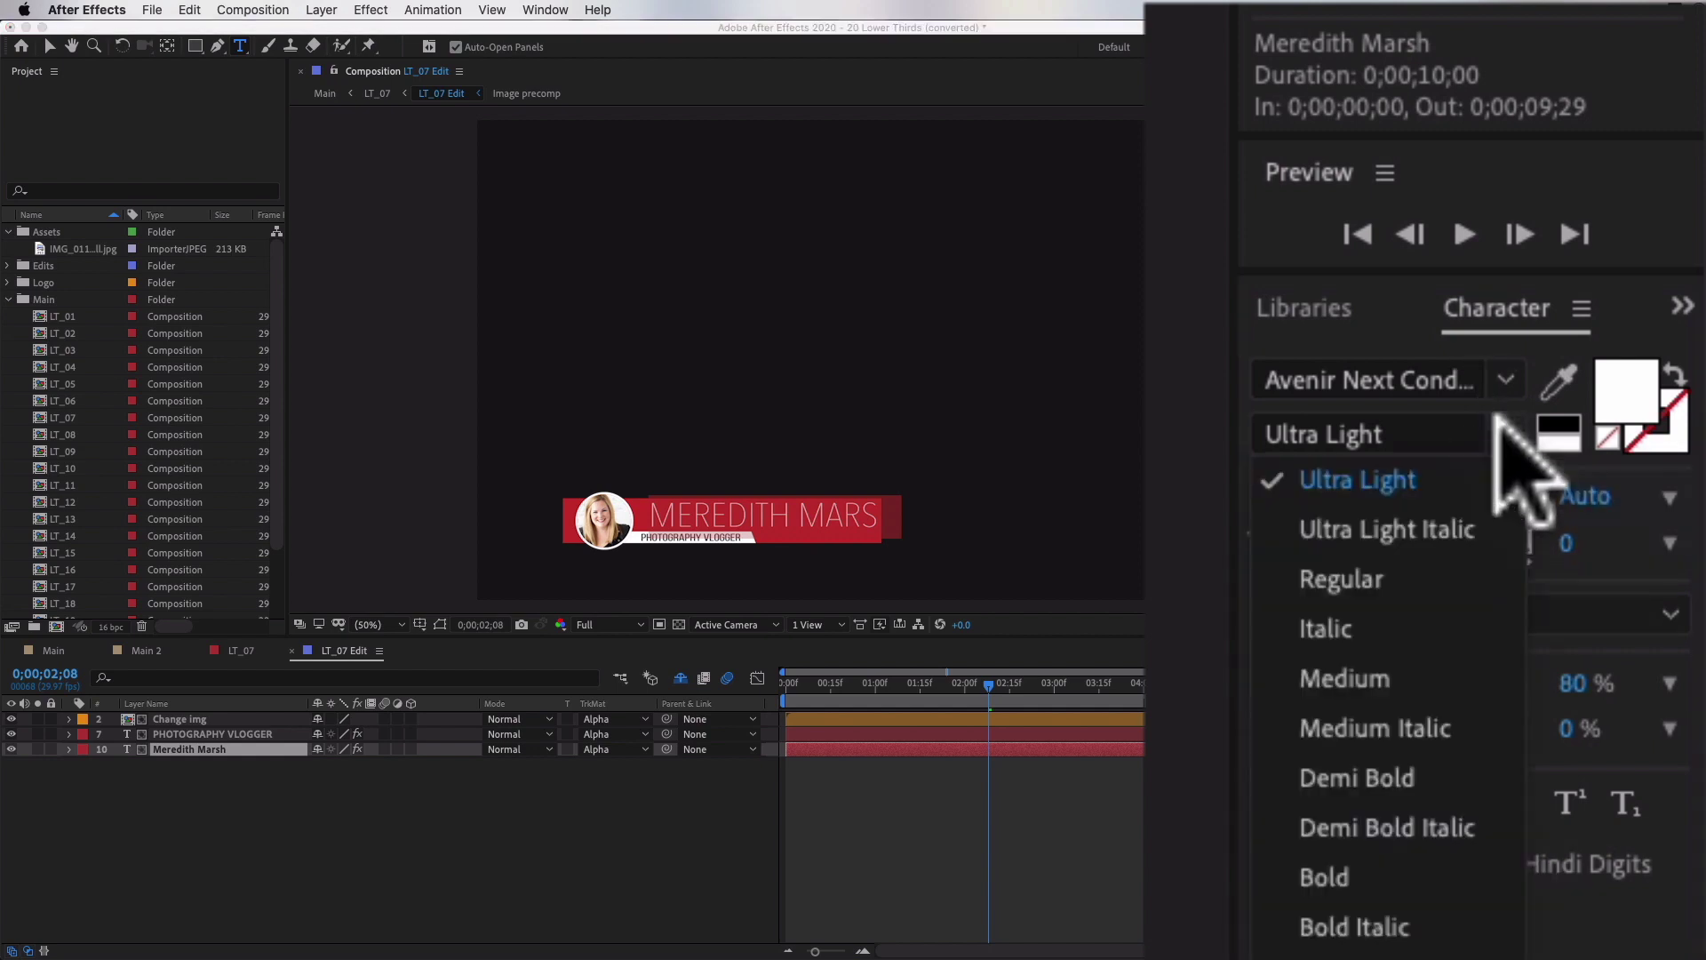
{"action": "left_click", "coordinate": [1344, 678]}
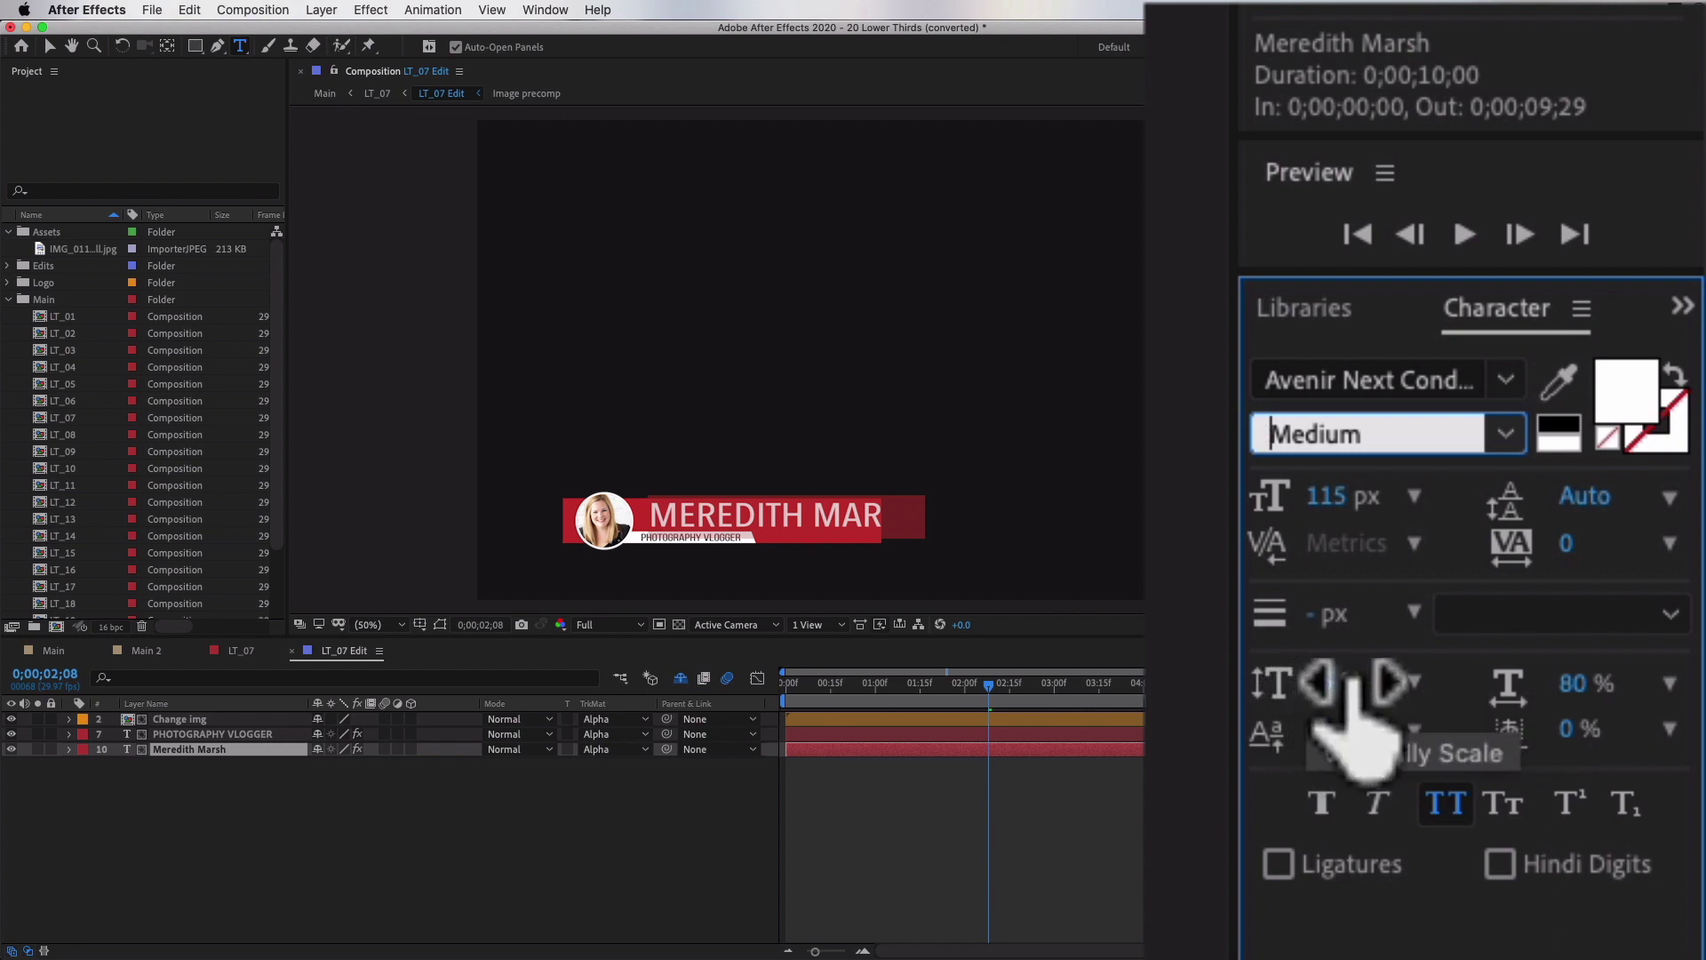
{"action": "left_click_drag", "start_coordinate": [1290, 499], "coordinate": [1264, 509]}
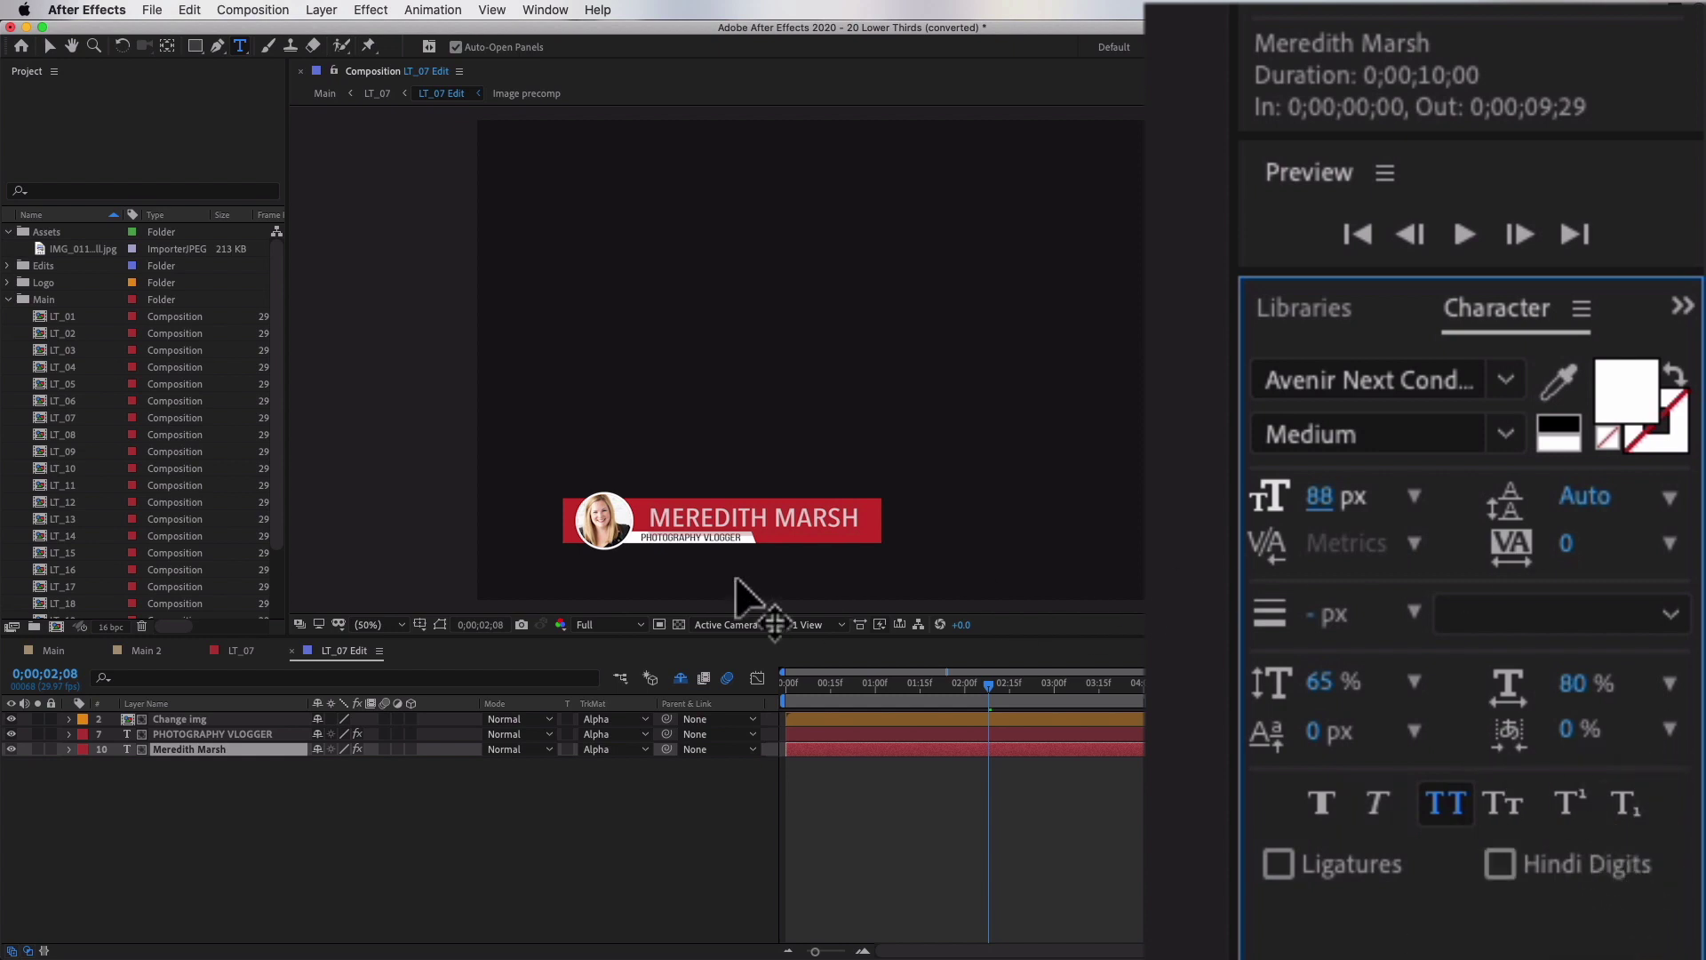
- Replace the PHOTOGRAPHY VLOGGER subtitle text in LT_07 Edit with VIDPROMOM
{"action": "left_click", "coordinate": [199, 734]}
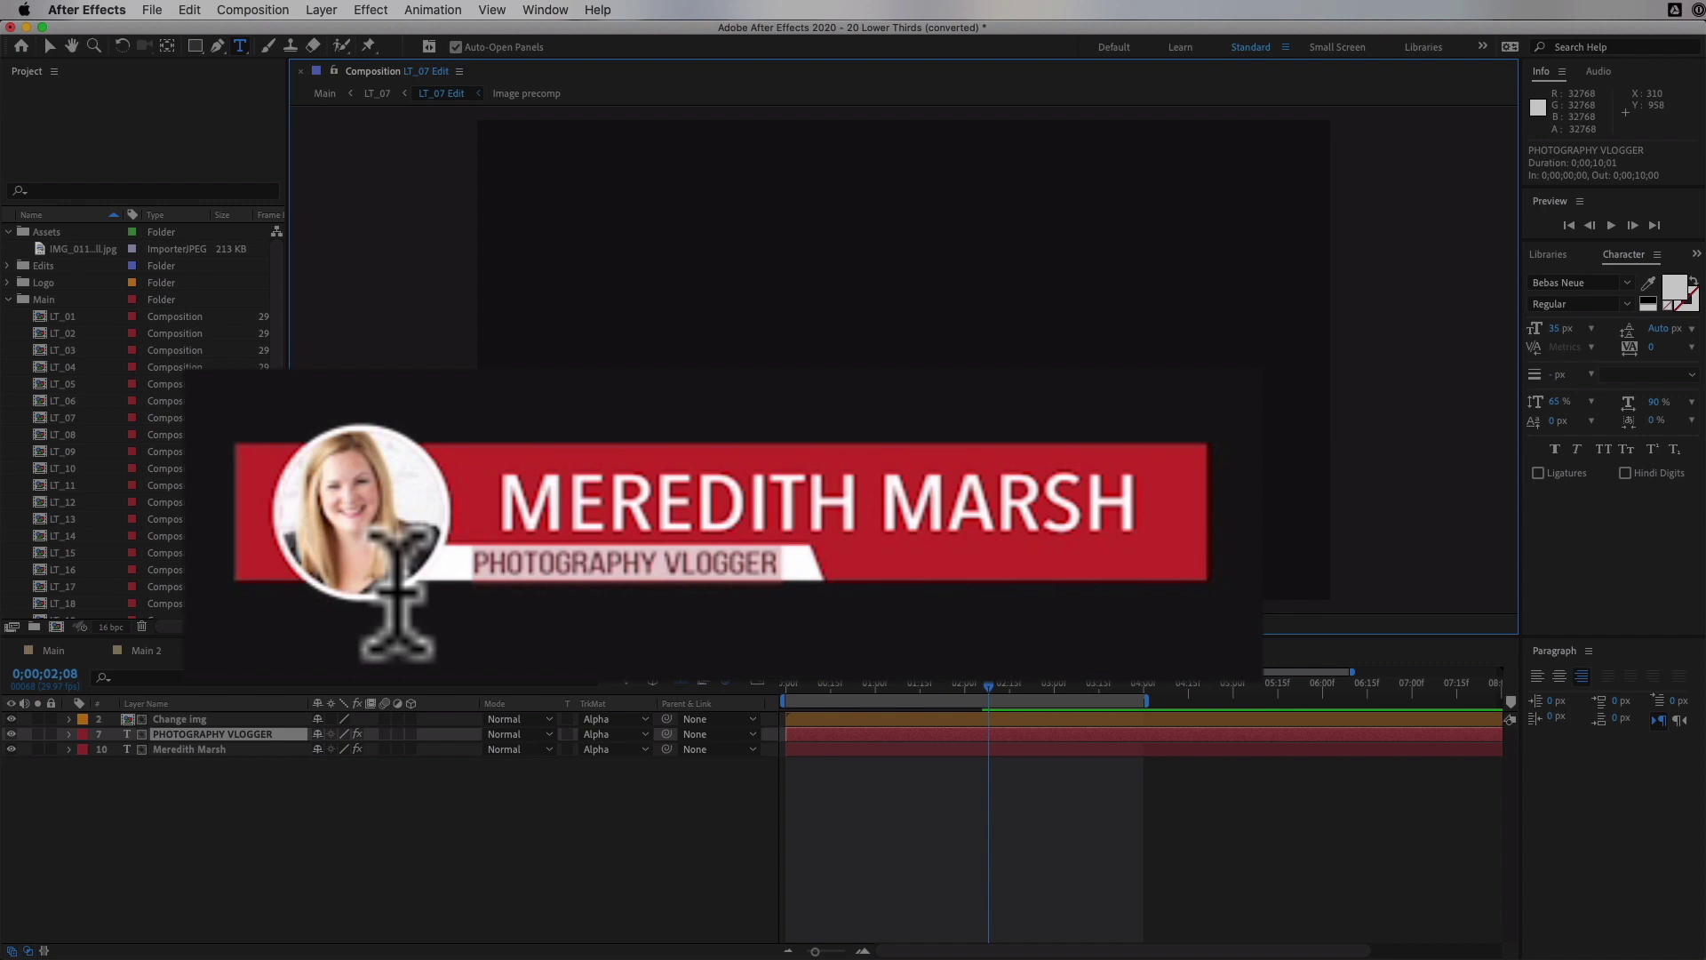
{"action": "type", "text": "VIDPROMOM>COM"}
{"action": "key", "text": "BackSpace"}
{"action": "key", "text": "BackSpace"}
{"action": "key", "text": "BackSpace"}
{"action": "key", "text": "BackSpace"}
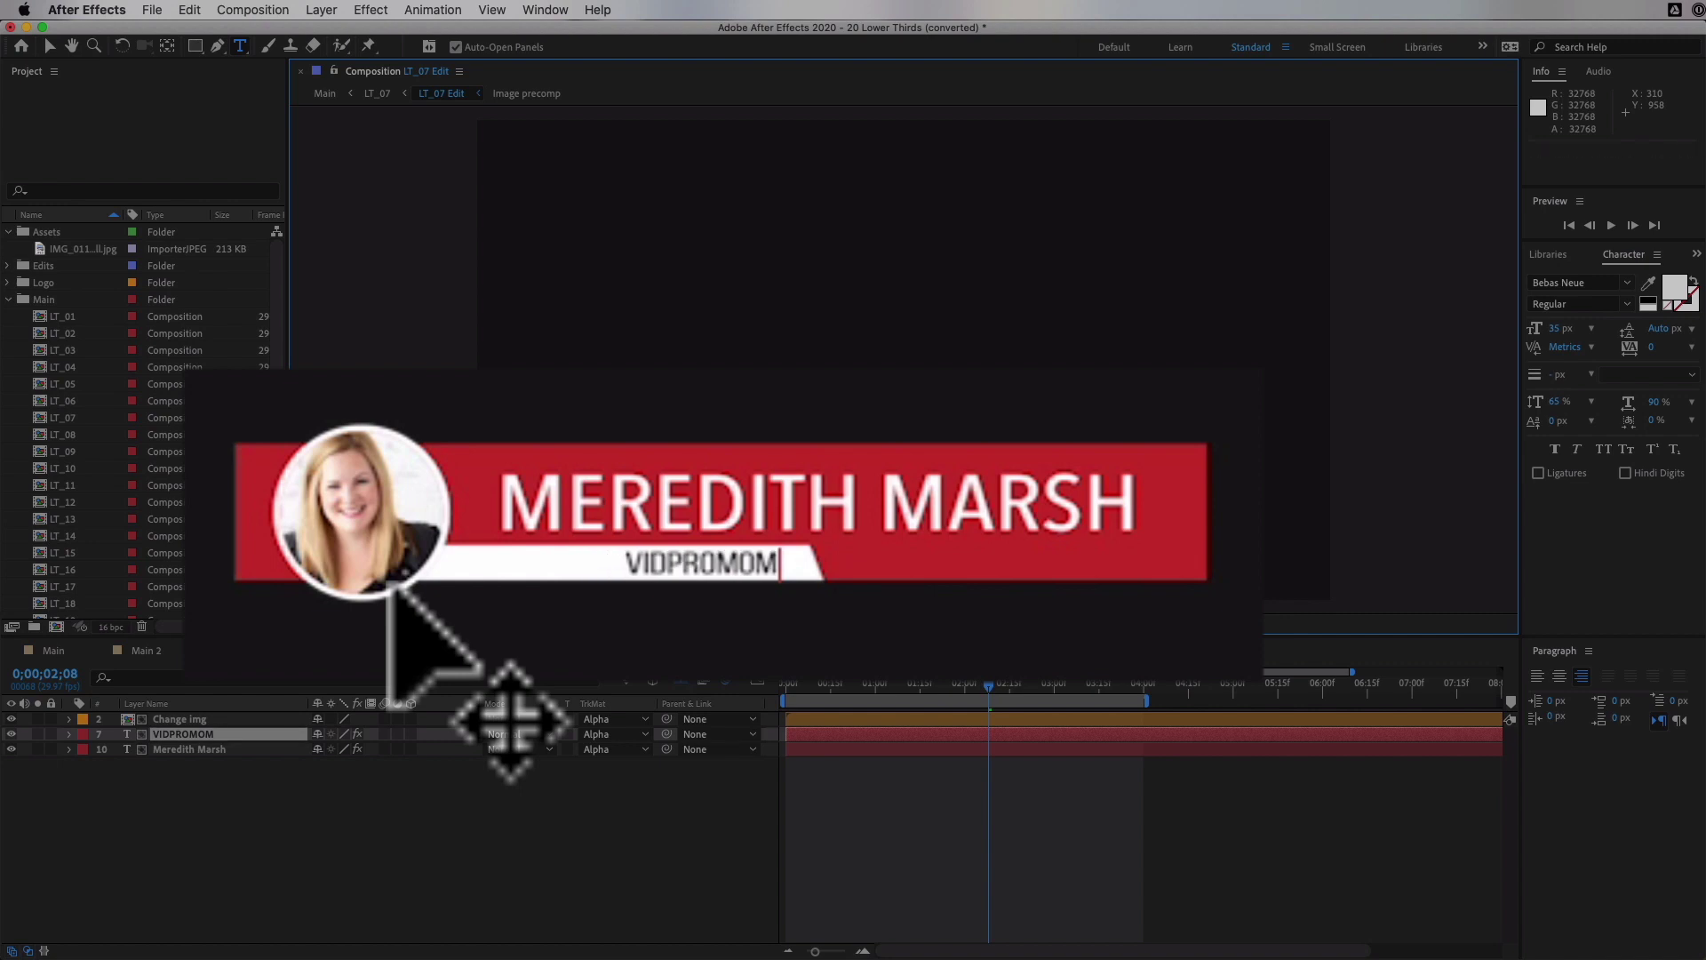